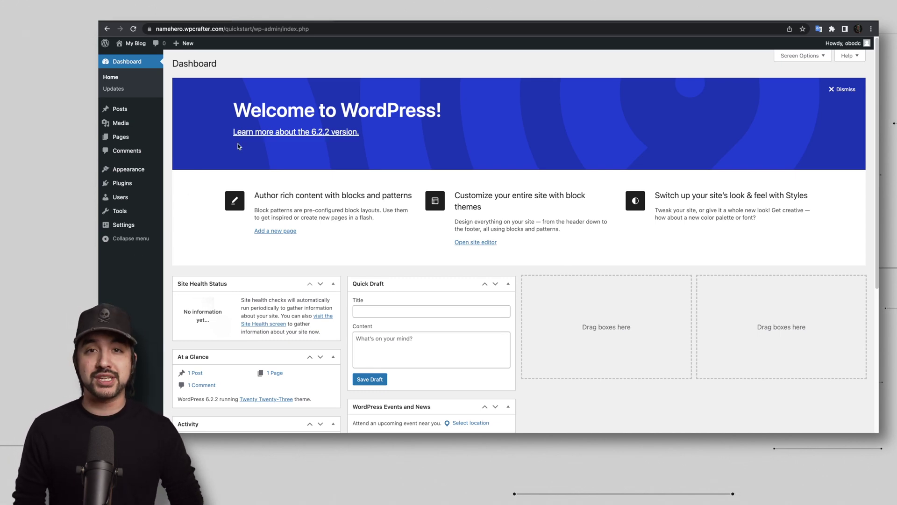
# Search the plugin directory for 'elementor', then install and activate the Elementor plugin
pyautogui.moveTo(142, 183)
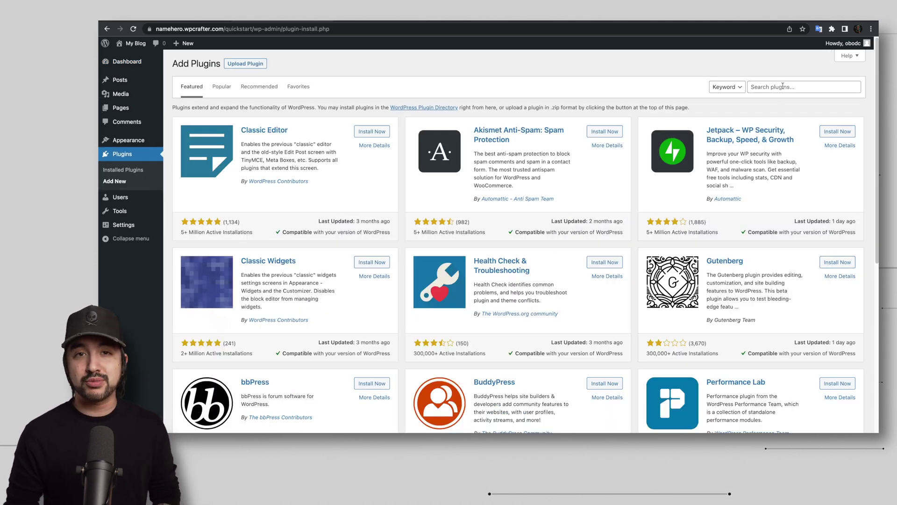
pyautogui.click(783, 86)
pyautogui.write('elementor')
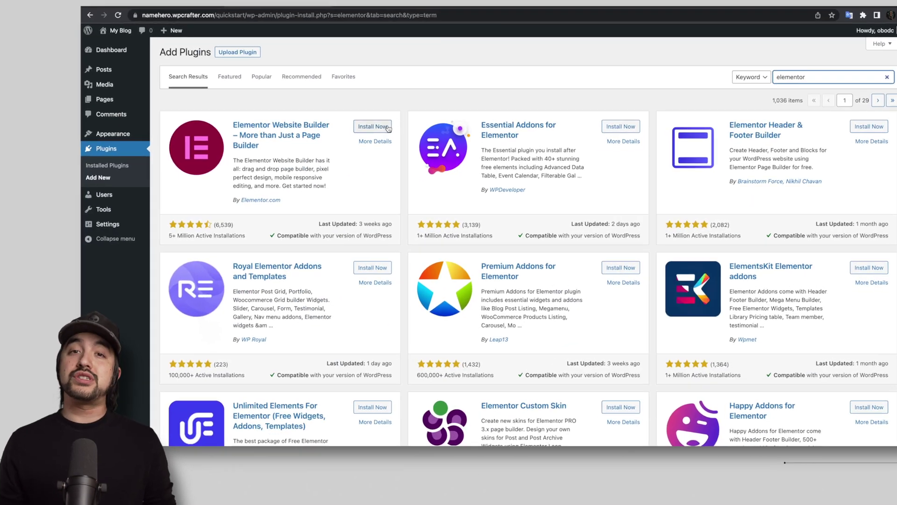
pyautogui.click(372, 124)
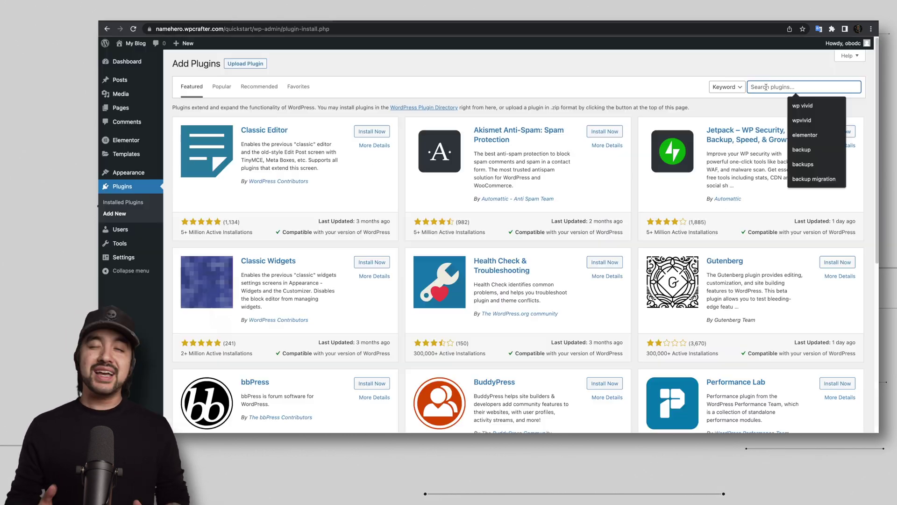
pyautogui.write('a')
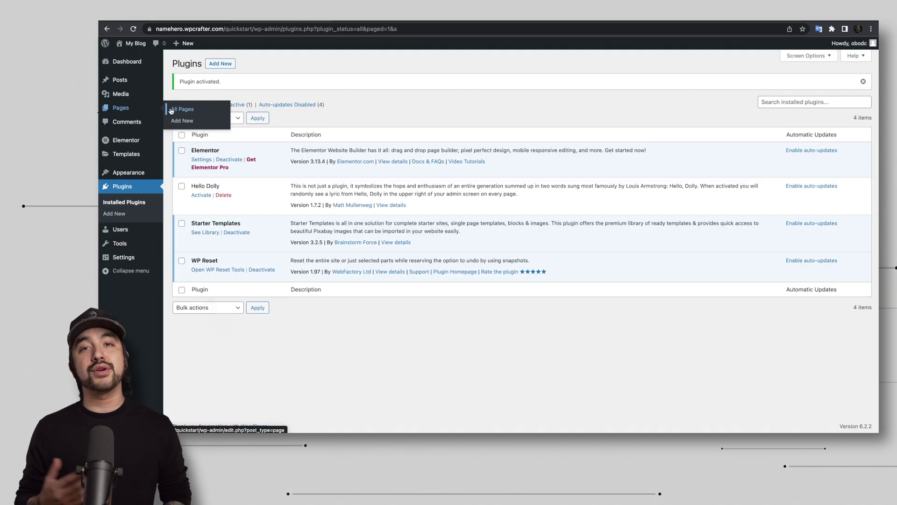
pyautogui.click(171, 110)
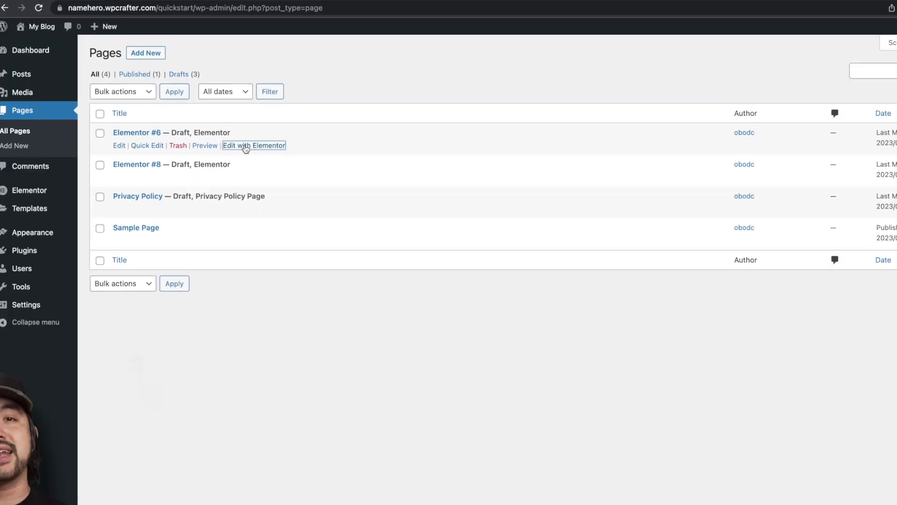
# Edit the draft Elementor #6 with Elementor, then go to Elementor's Features settings
pyautogui.click(193, 157)
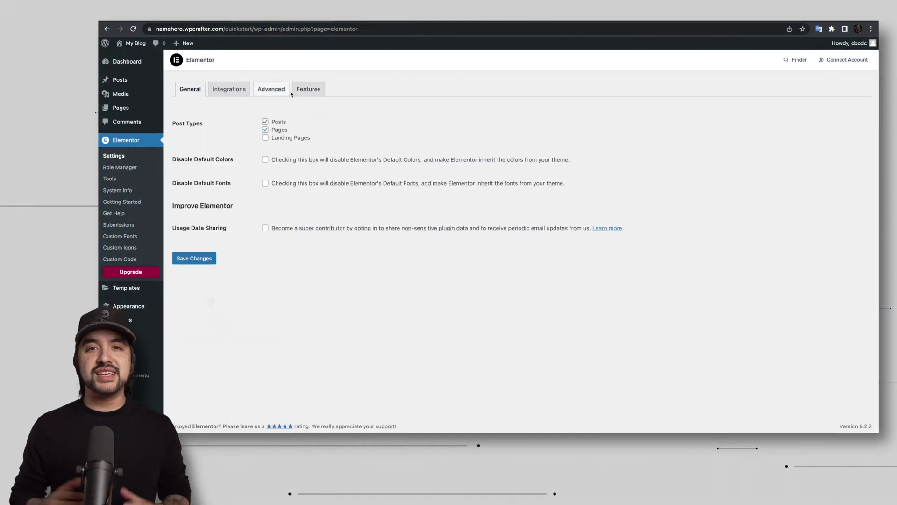
pyautogui.click(308, 89)
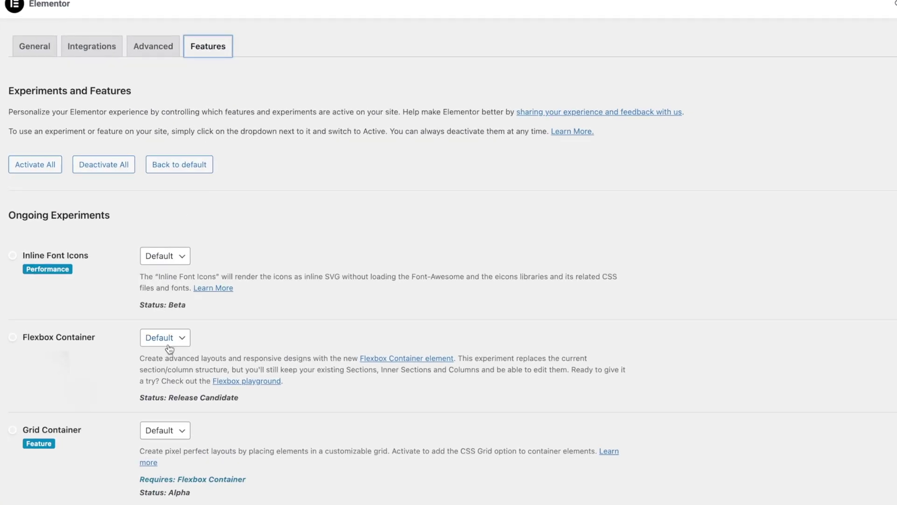
# Set the Flexbox Container experiment to Active and save the changes
pyautogui.click(169, 348)
pyautogui.click(167, 351)
pyautogui.scroll(-15, 169, 350)
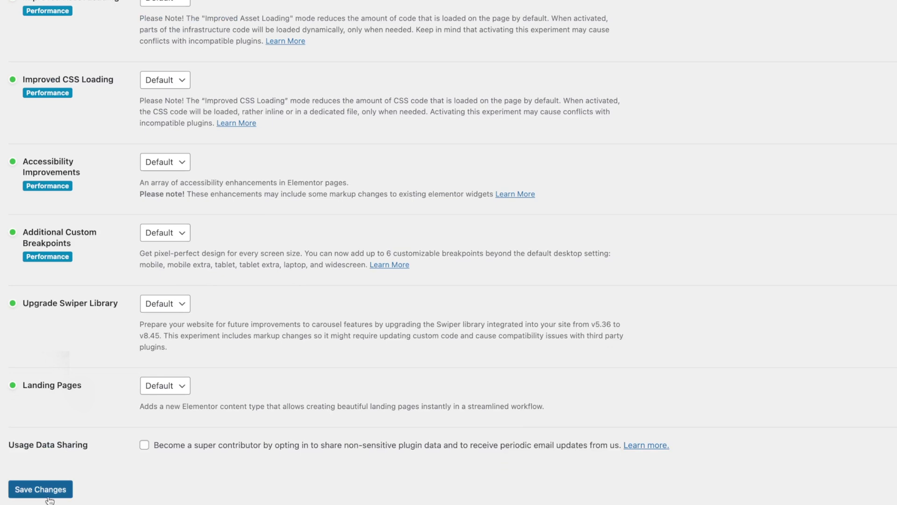
pyautogui.click(49, 496)
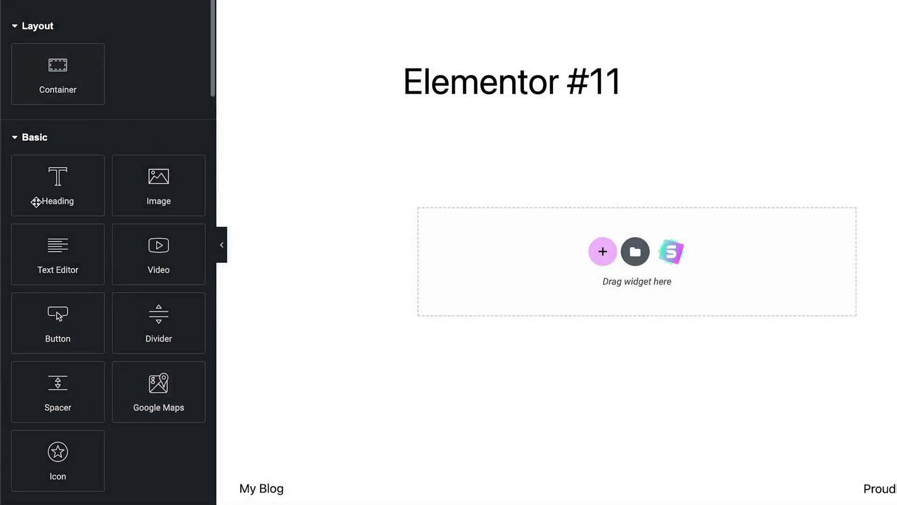
# Add an empty container to the page and place a heading inside it
pyautogui.moveTo(36, 202); pyautogui.dragTo(424, 228)
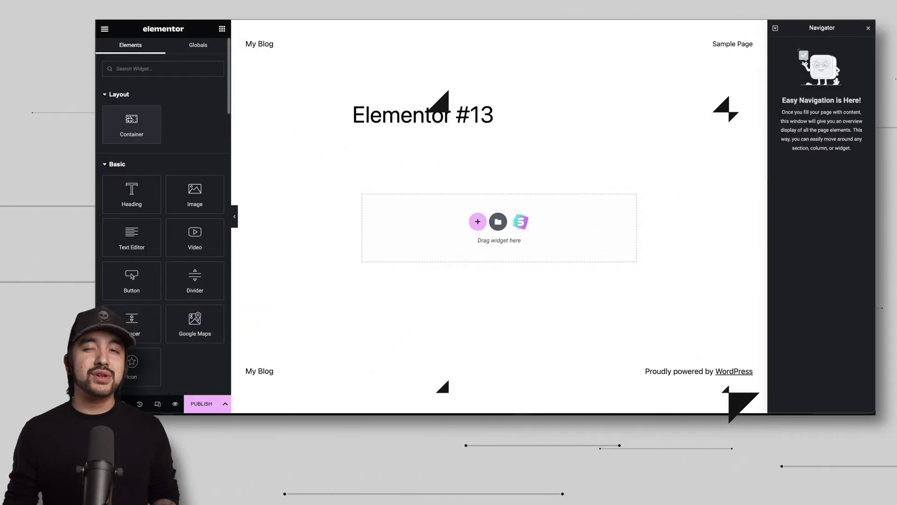
pyautogui.moveTo(138, 123); pyautogui.dragTo(434, 221)
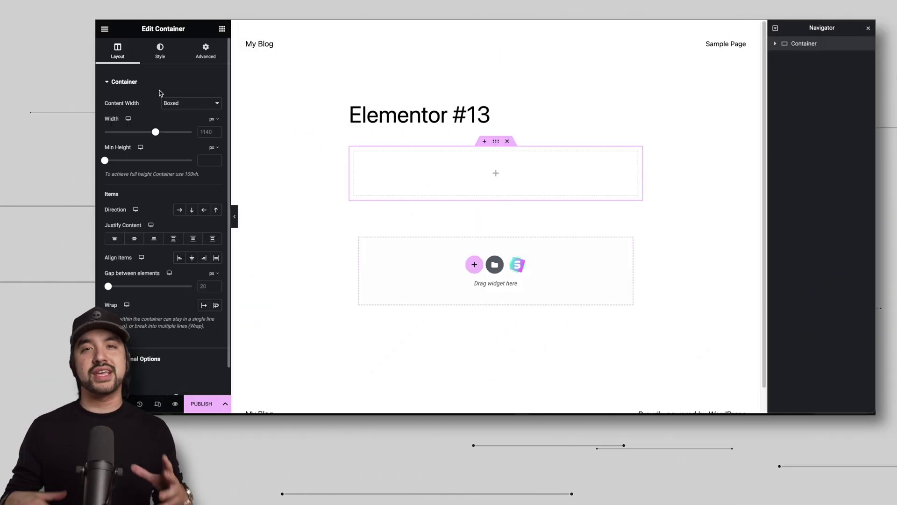
pyautogui.click(105, 29)
pyautogui.click(222, 29)
pyautogui.moveTo(130, 194); pyautogui.dragTo(438, 178)
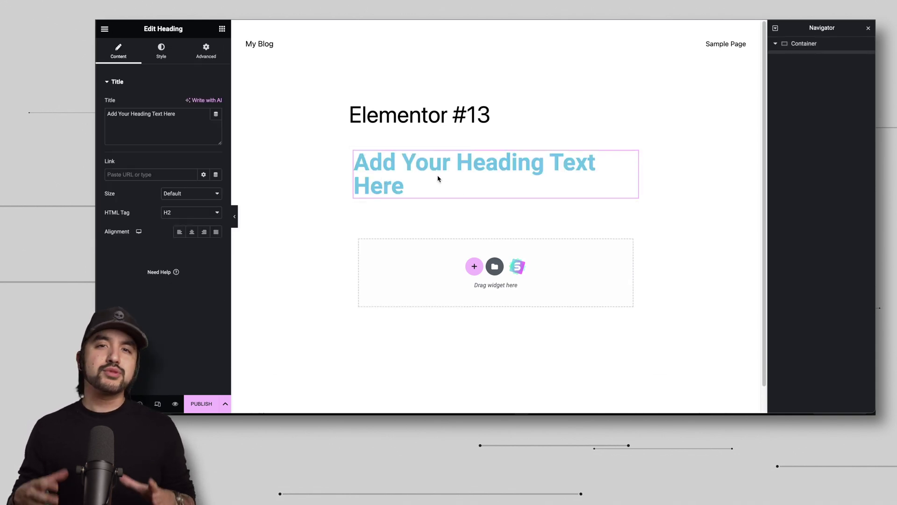
# Add an image and a text block below the heading in the container
pyautogui.click(105, 28)
pyautogui.click(105, 29)
pyautogui.moveTo(195, 194); pyautogui.dragTo(453, 198)
pyautogui.click(105, 29)
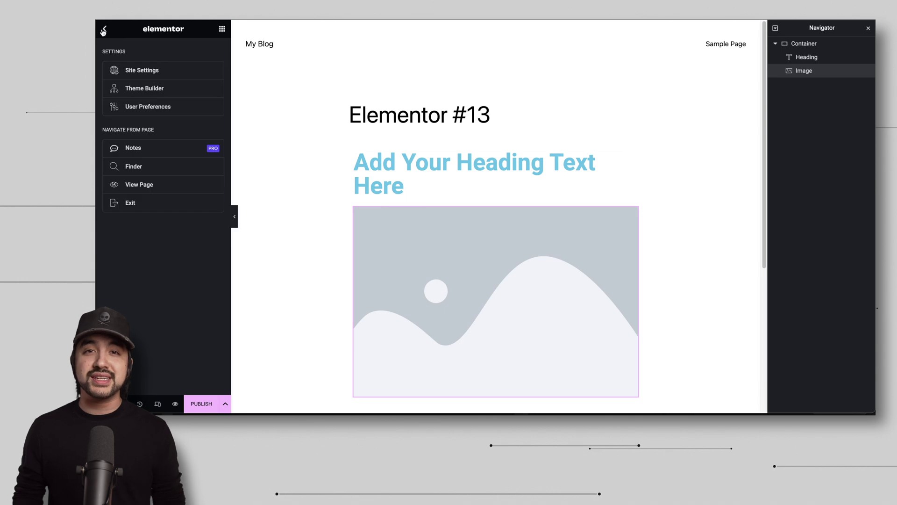
pyautogui.click(105, 28)
pyautogui.moveTo(140, 203); pyautogui.dragTo(477, 318)
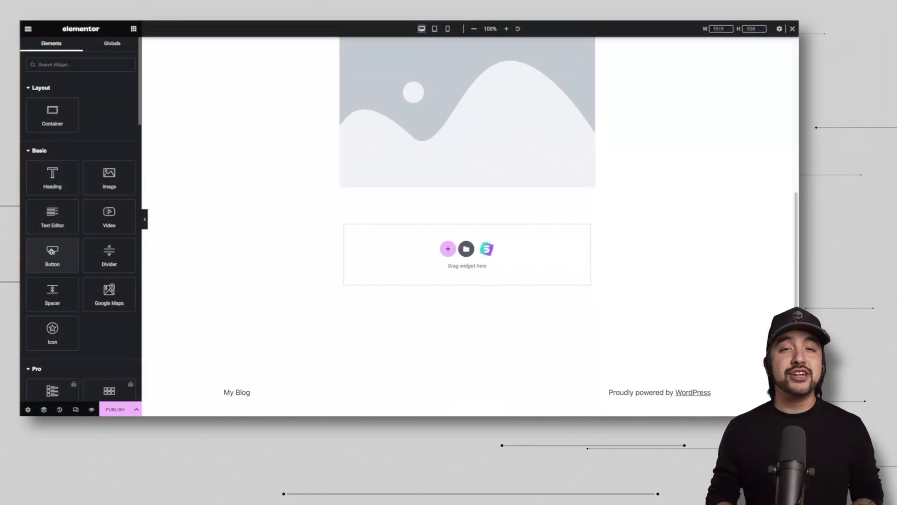
# Add a large button labelled BUY NOW below the image
pyautogui.moveTo(52, 252); pyautogui.dragTo(438, 238)
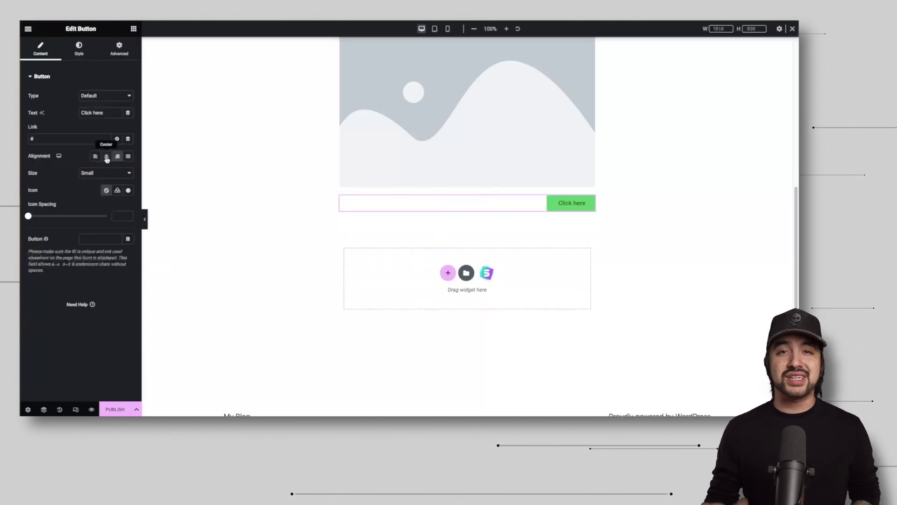
pyautogui.click(92, 137)
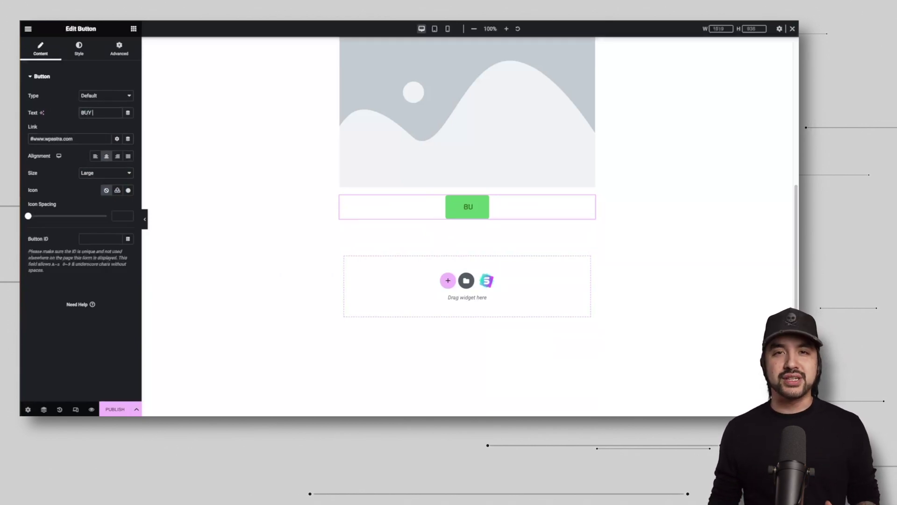
pyautogui.write('NOW')
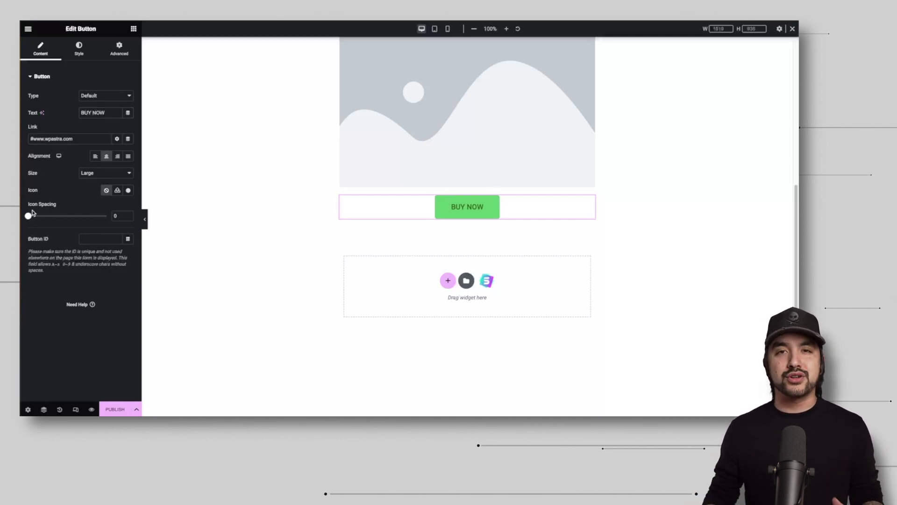
# Add a two-sentence text block ending 'Don't forget to like and subscribe!', then an image below
pyautogui.click(29, 29)
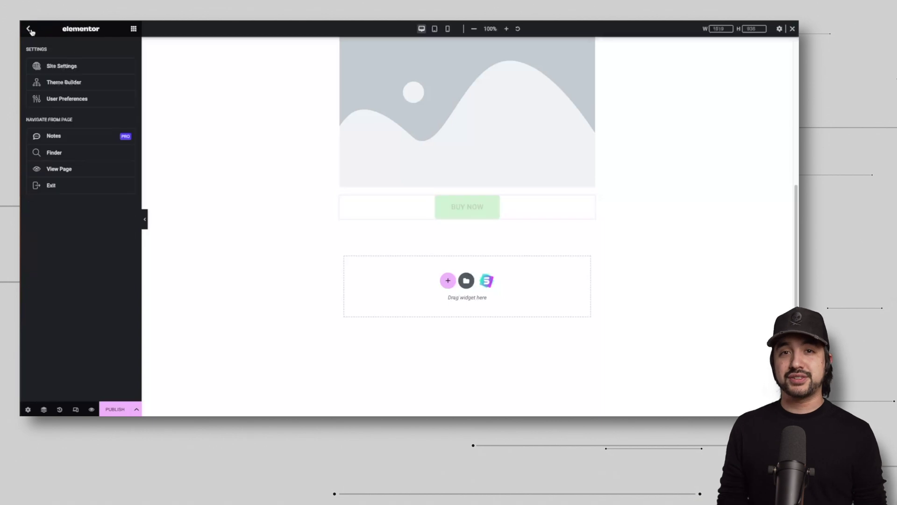
pyautogui.click(28, 29)
pyautogui.moveTo(54, 215); pyautogui.dragTo(411, 223)
pyautogui.tripleClick(424, 251)
pyautogui.write('E')
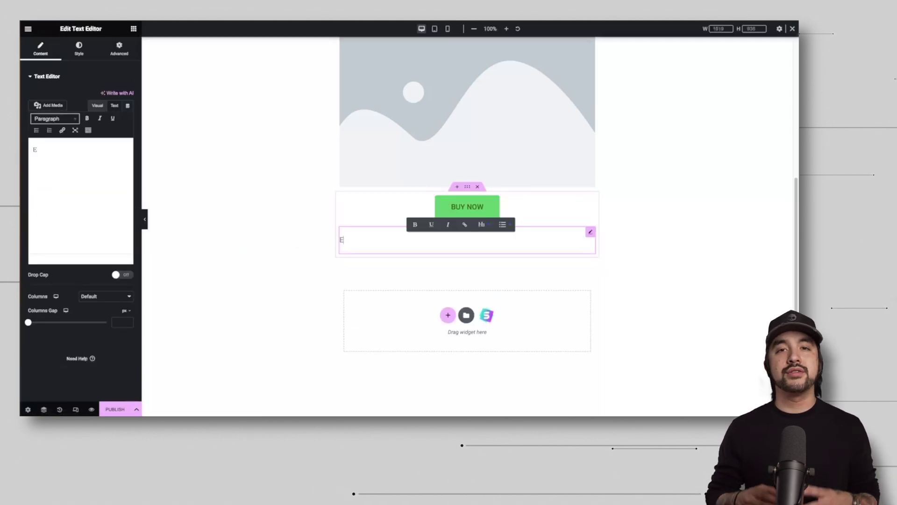
pyautogui.write('lementor makes building a website soooooooo easy!')
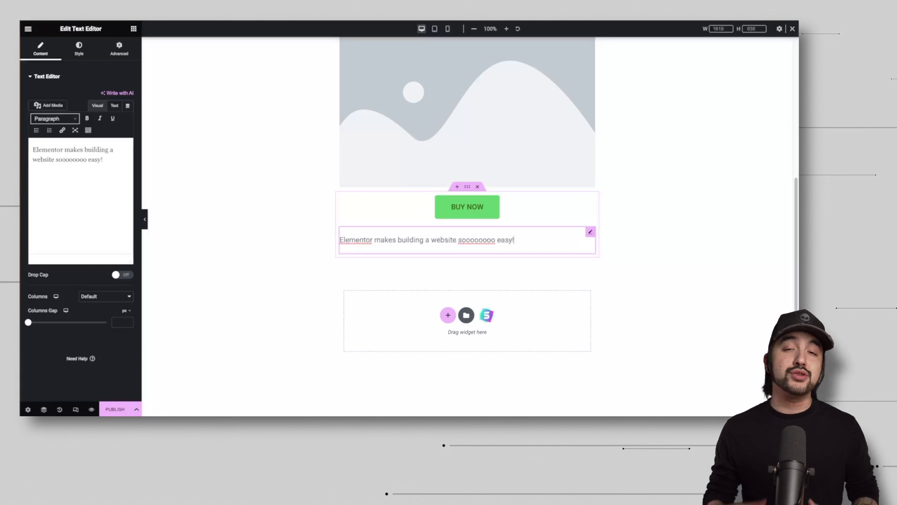
pyautogui.press('Return')
pyautogui.press('Return')
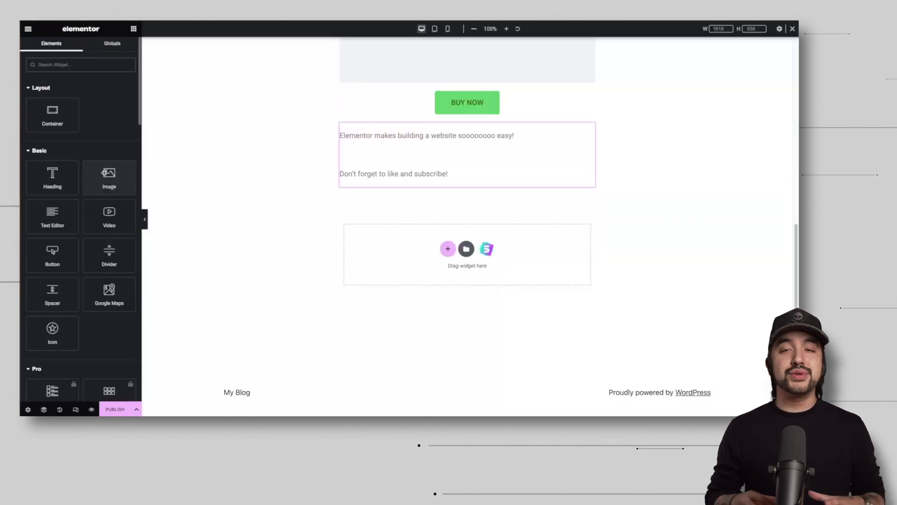
pyautogui.moveTo(108, 177); pyautogui.dragTo(428, 254)
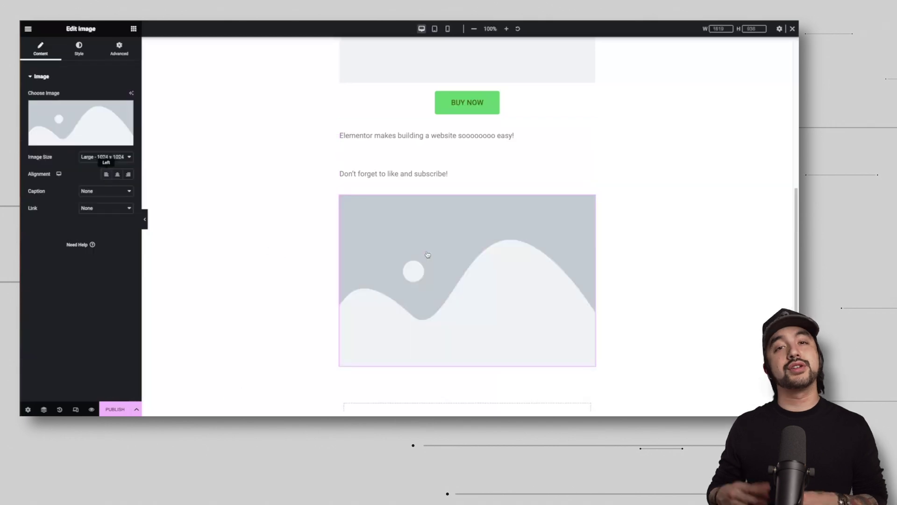
# Upload the Elementor logo PNG from the computer and insert it into the image widget
pyautogui.click(92, 117)
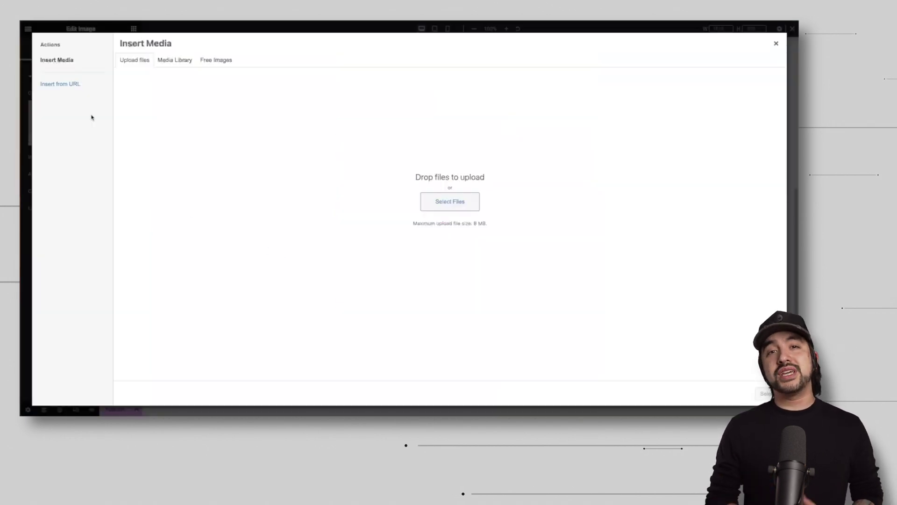
pyautogui.click(457, 208)
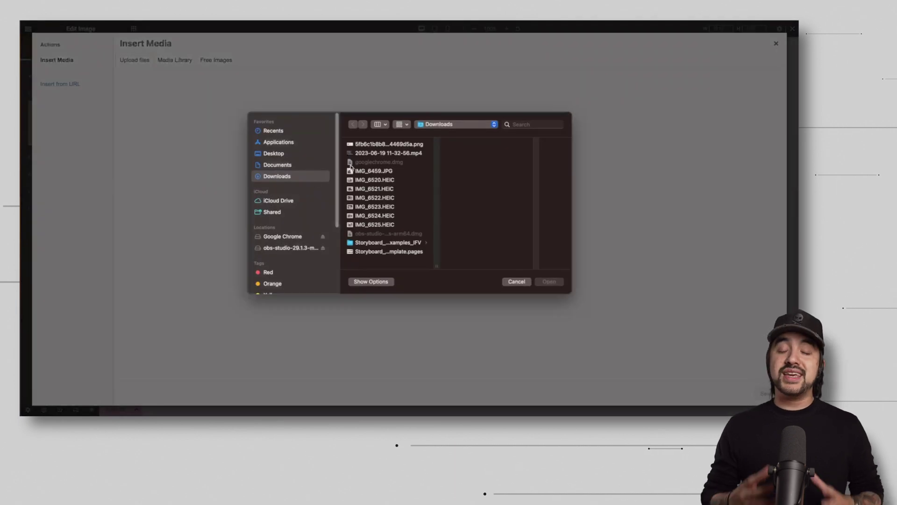
pyautogui.click(372, 145)
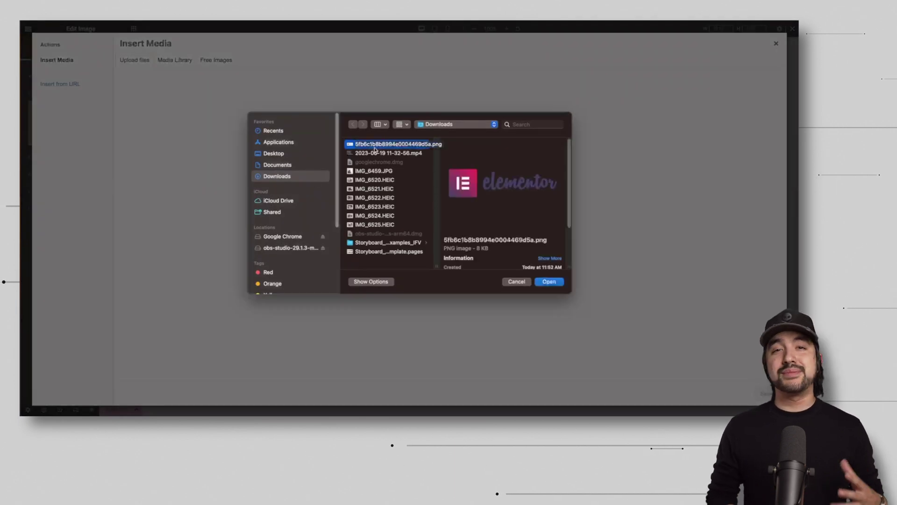
pyautogui.click(539, 280)
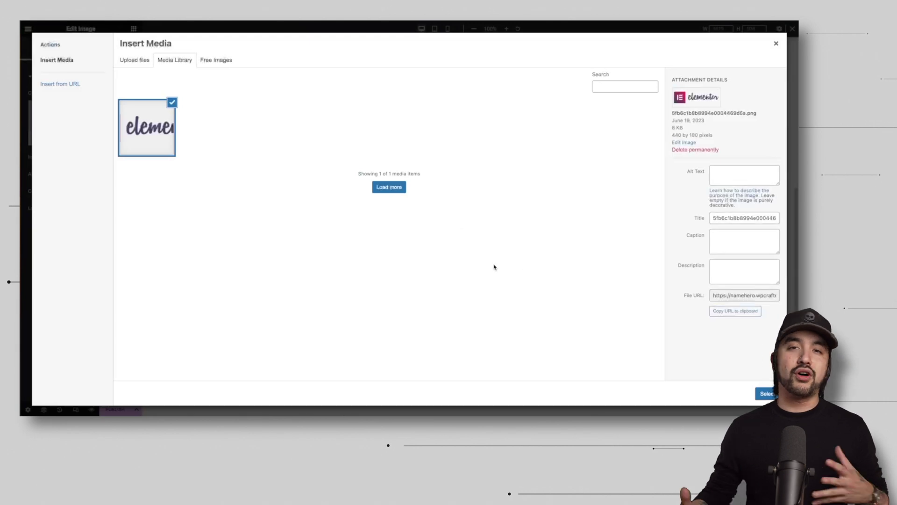
pyautogui.click(766, 393)
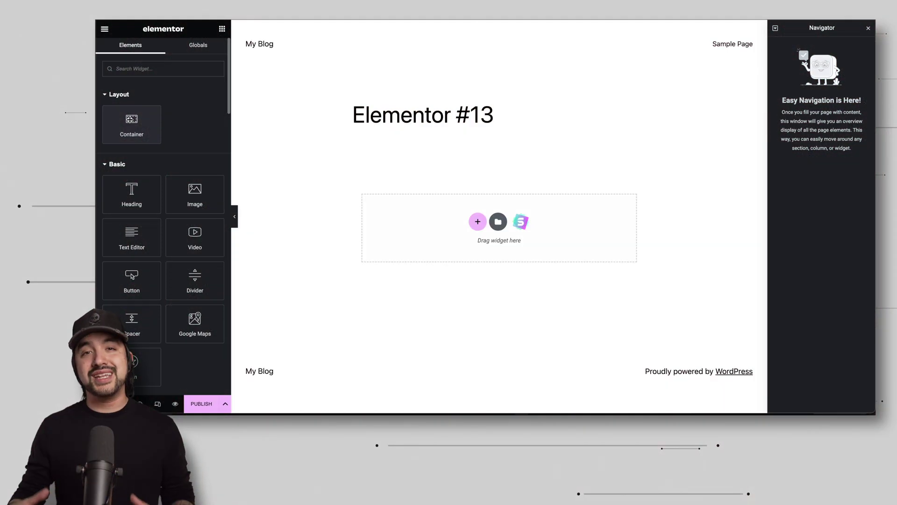
# Add another container holding a heading, an image and a text block
pyautogui.moveTo(135, 120); pyautogui.dragTo(426, 220)
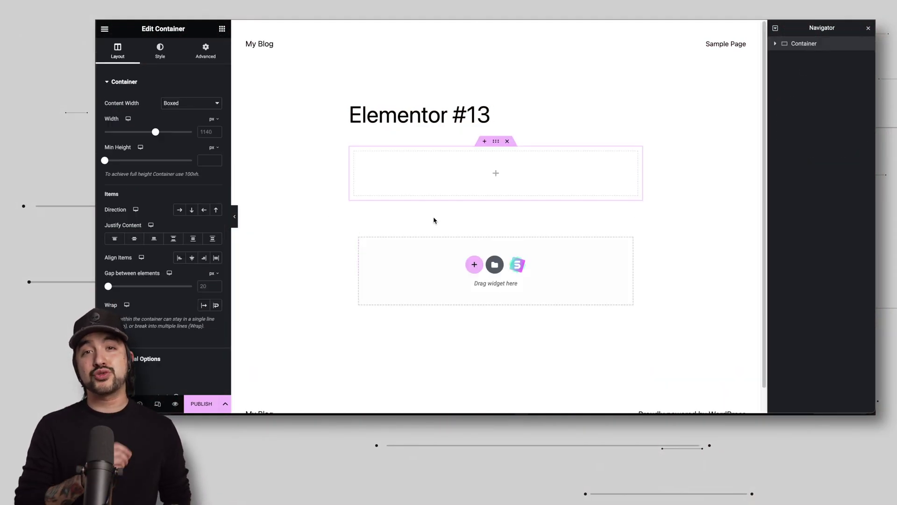
pyautogui.click(107, 30)
pyautogui.moveTo(132, 190); pyautogui.dragTo(438, 178)
pyautogui.click(105, 29)
pyautogui.click(104, 29)
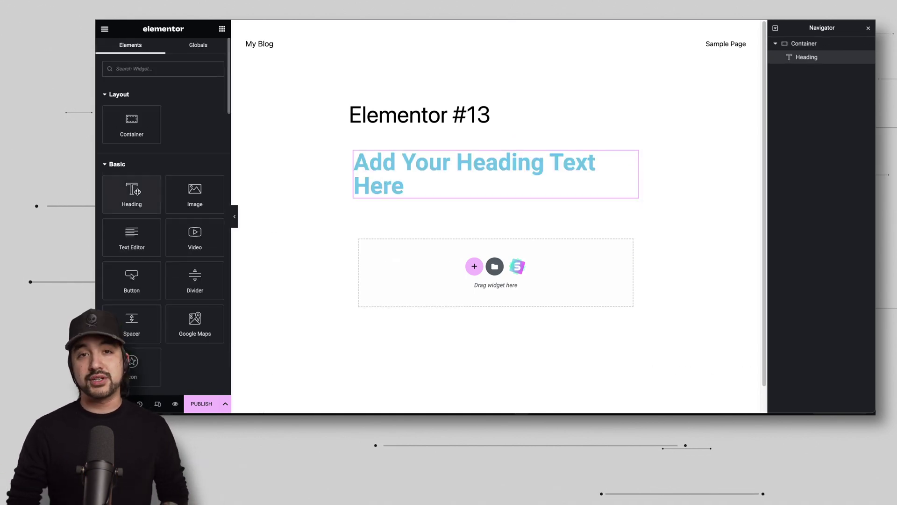
pyautogui.moveTo(195, 192); pyautogui.dragTo(453, 198)
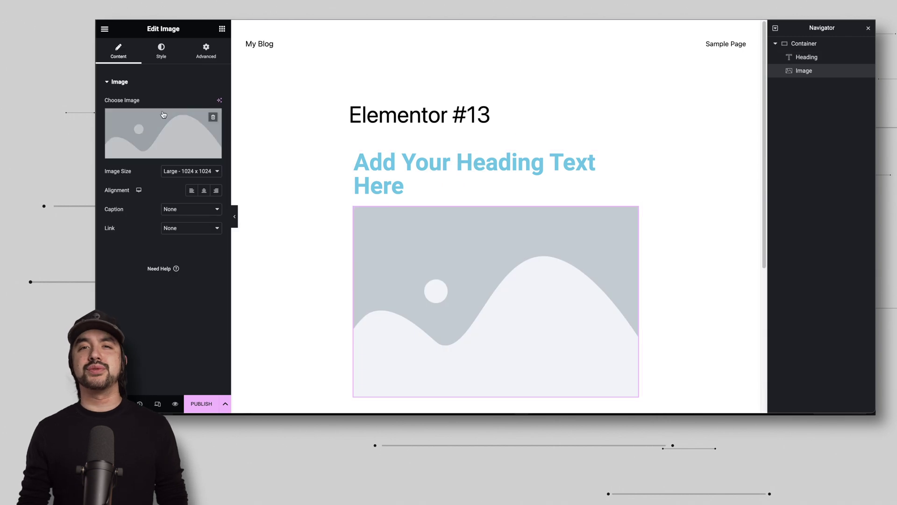
pyautogui.click(104, 29)
pyautogui.click(105, 29)
pyautogui.scroll(-1, 141, 157)
pyautogui.moveTo(141, 194); pyautogui.dragTo(477, 322)
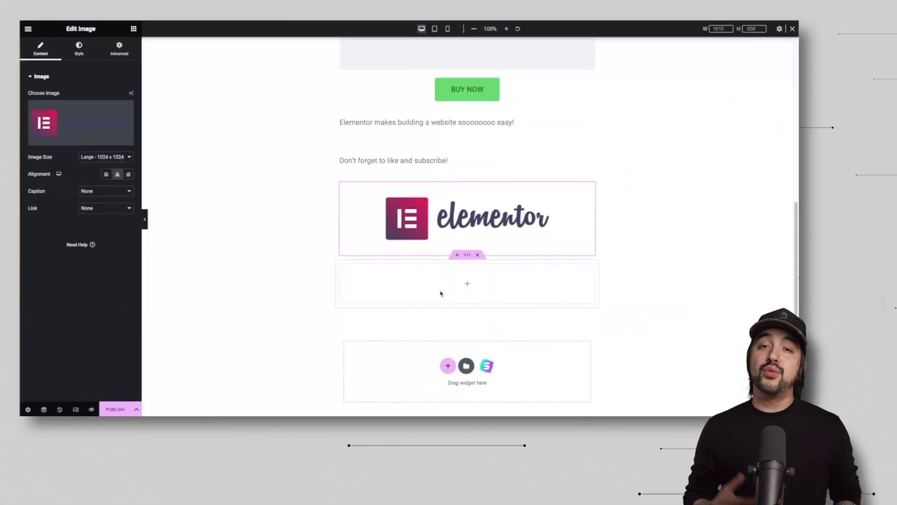
# Keep the container below the logo Boxed at 1393 width with a 335 px minimum height
pyautogui.click(467, 255)
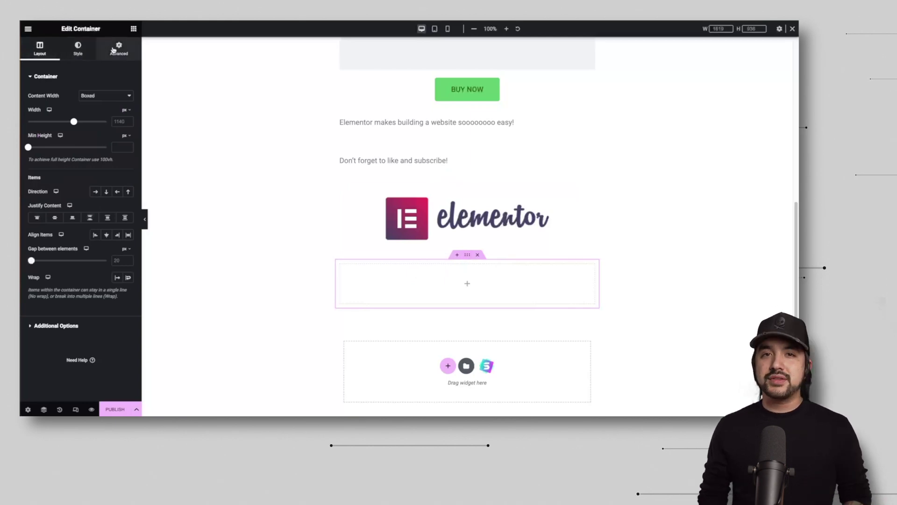
pyautogui.click(84, 96)
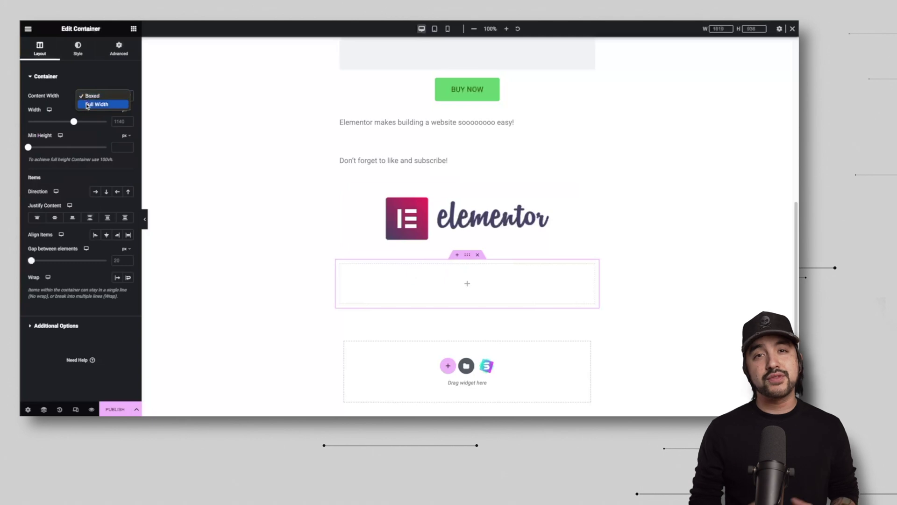
pyautogui.click(58, 114)
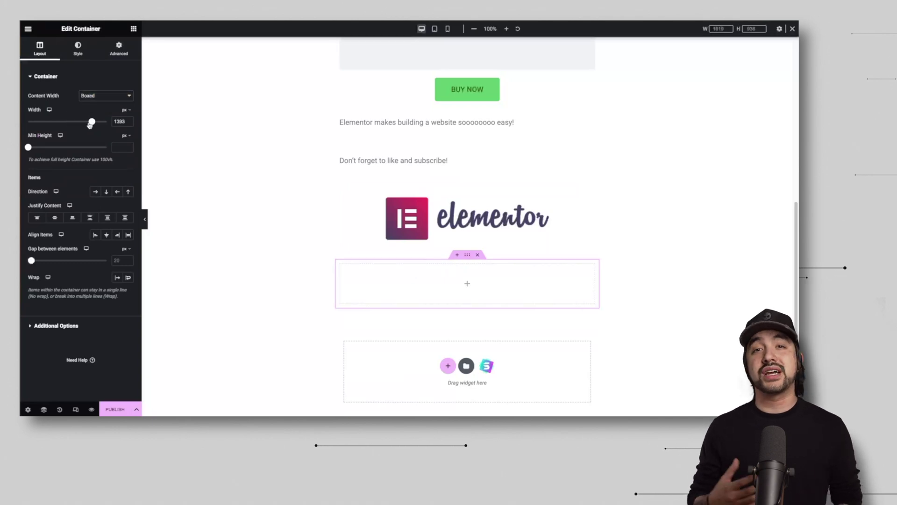
pyautogui.click(67, 148)
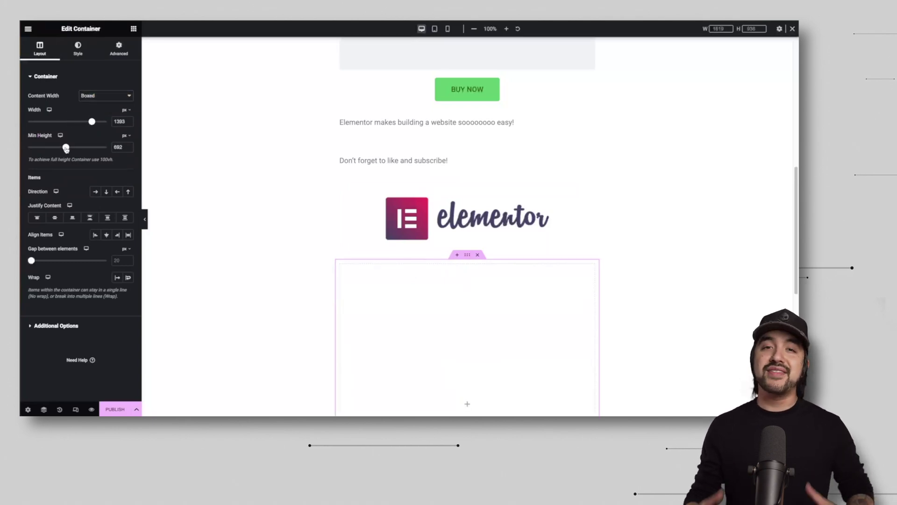
pyautogui.click(39, 148)
pyautogui.scroll(-2, 220, 214)
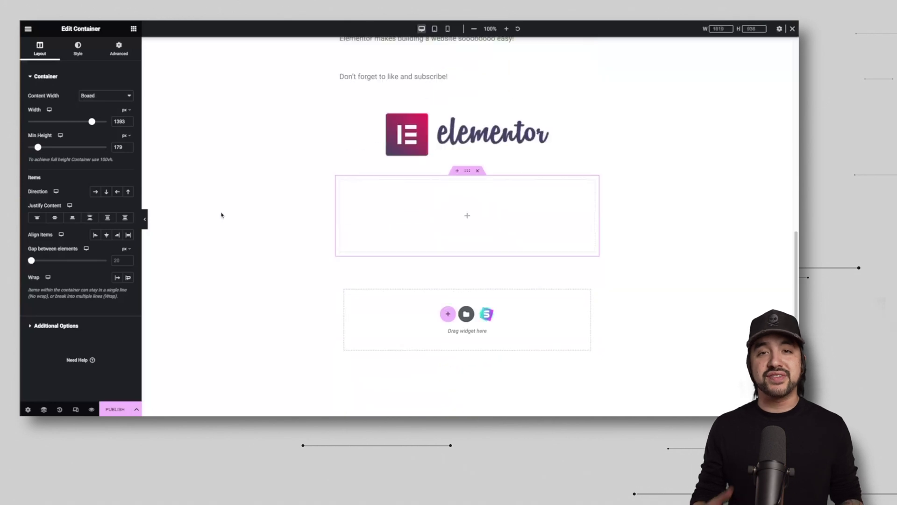
pyautogui.click(59, 148)
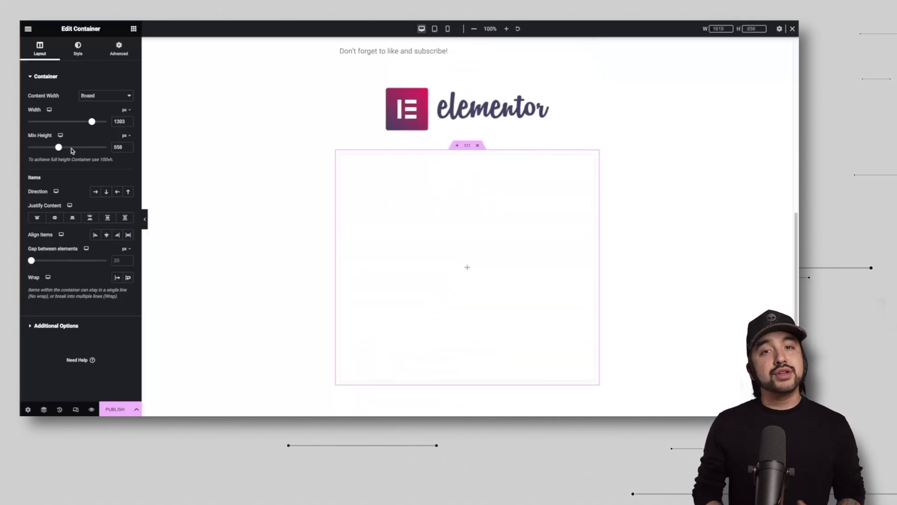
pyautogui.click(47, 148)
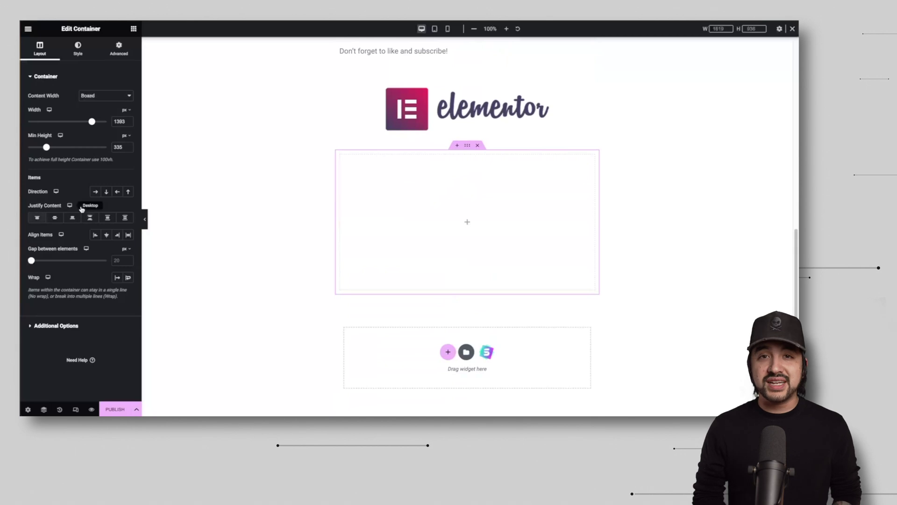
# Set the container's item direction to Column - reversed
pyautogui.click(95, 191)
pyautogui.click(118, 191)
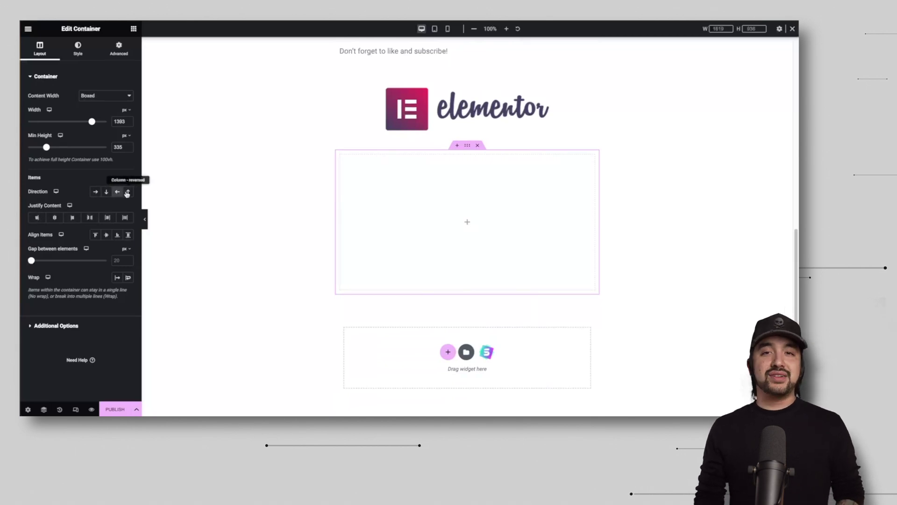
pyautogui.click(127, 192)
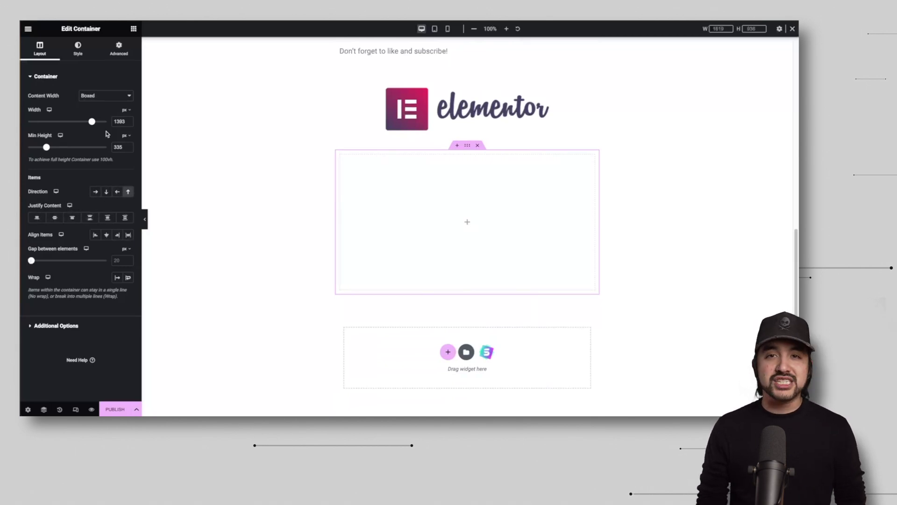
pyautogui.click(78, 49)
# Give the container a red-to-pink gradient background at a 261° angle
pyautogui.click(105, 113)
pyautogui.click(128, 130)
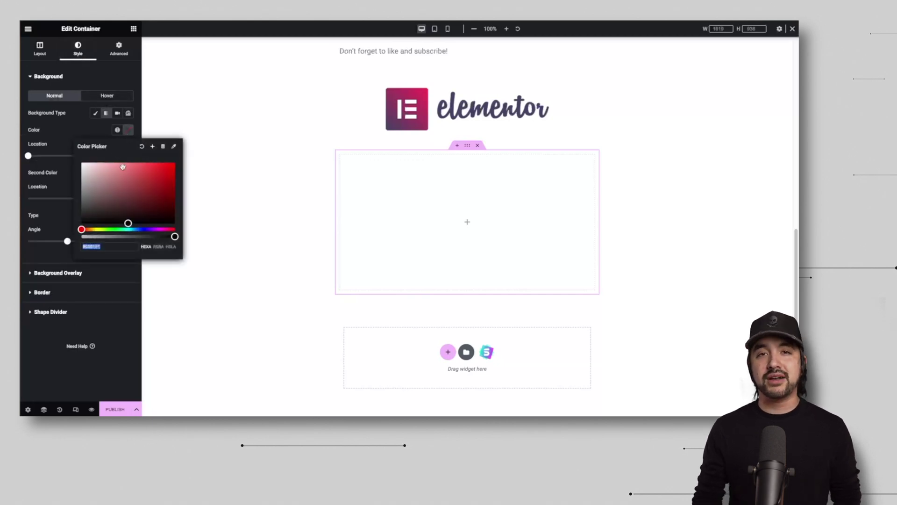
pyautogui.click(170, 164)
pyautogui.click(93, 173)
pyautogui.click(128, 173)
pyautogui.click(140, 211)
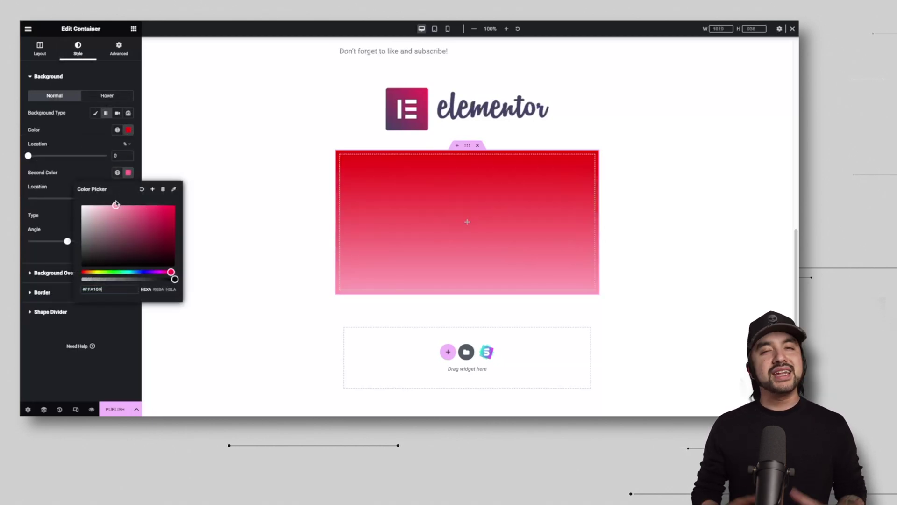
pyautogui.click(73, 180)
pyautogui.moveTo(106, 198)
pyautogui.mouseDown()
pyautogui.moveTo(44, 198)
pyautogui.moveTo(95, 198)
pyautogui.mouseUp()
pyautogui.moveTo(67, 241); pyautogui.dragTo(92, 244)
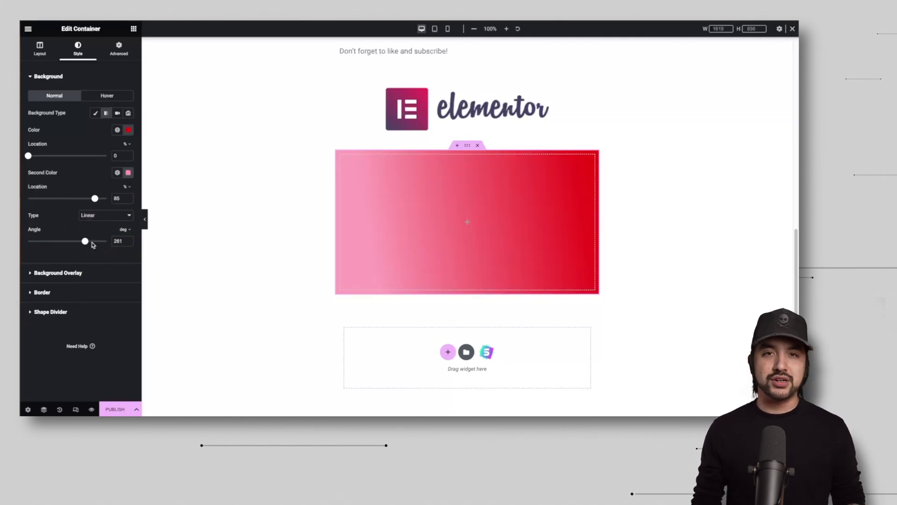
pyautogui.click(118, 50)
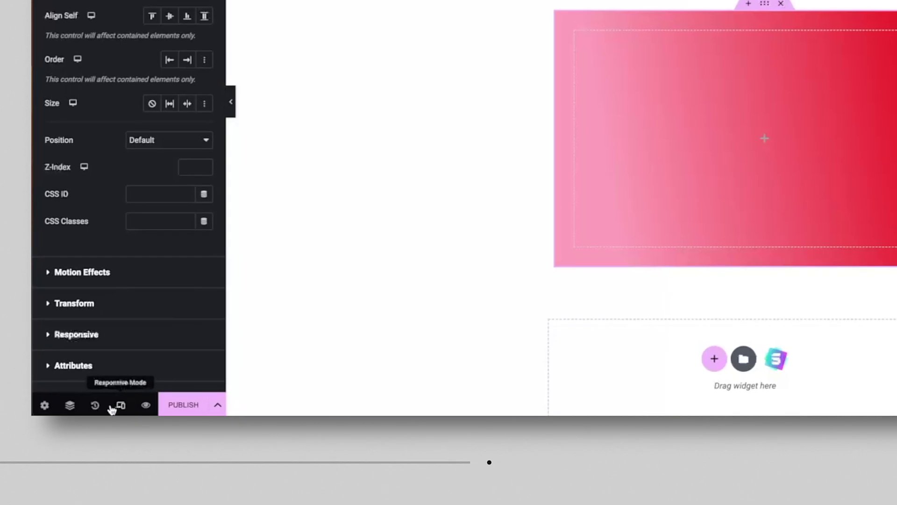
pyautogui.scroll(-1, 382, 245)
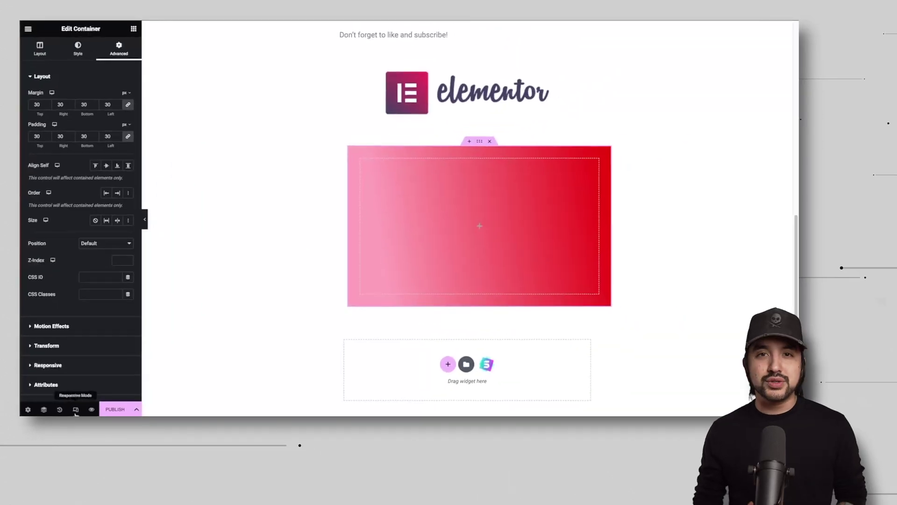
pyautogui.click(75, 410)
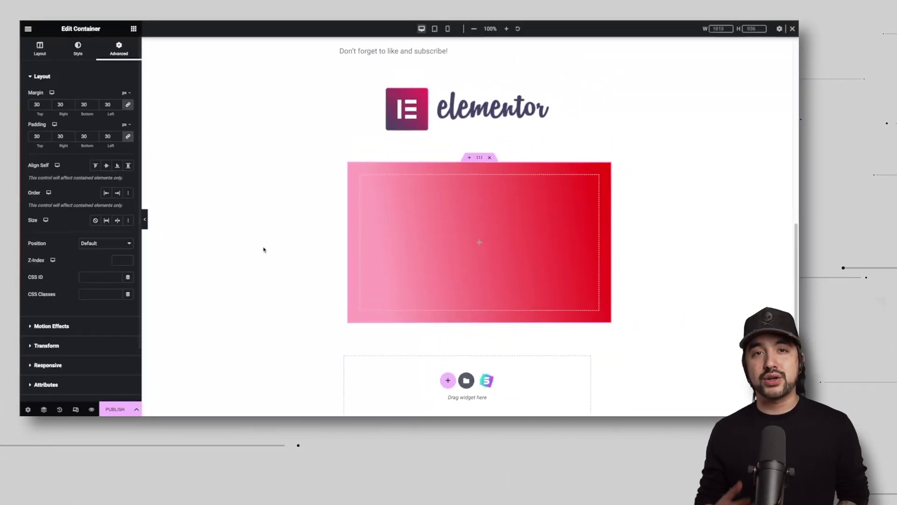
pyautogui.click(438, 30)
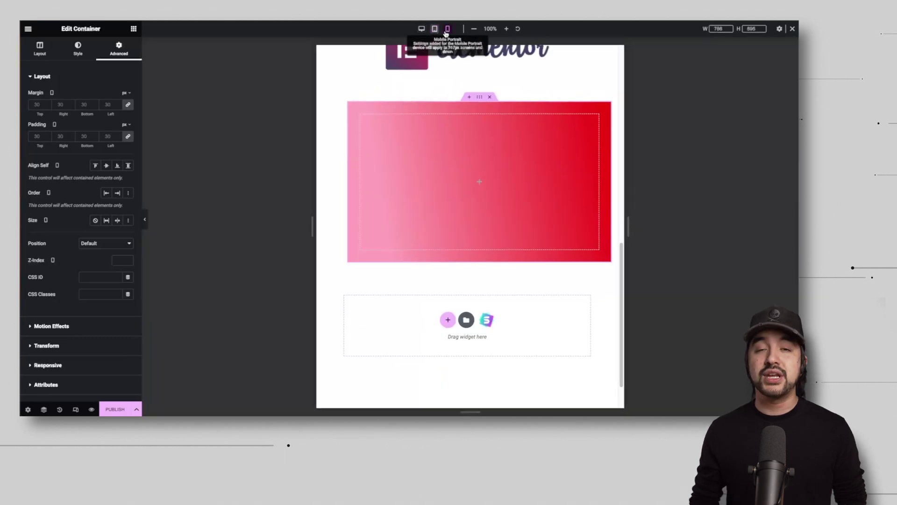
pyautogui.click(447, 29)
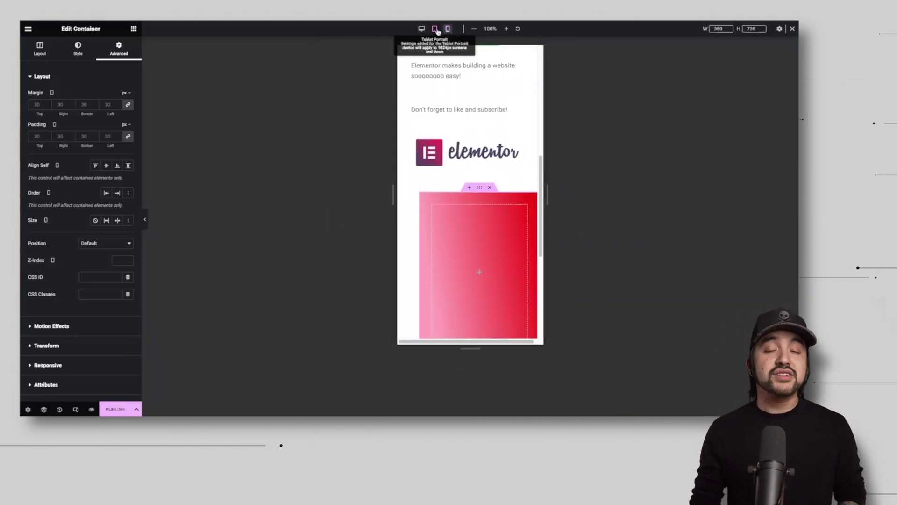
pyautogui.click(437, 31)
pyautogui.click(421, 31)
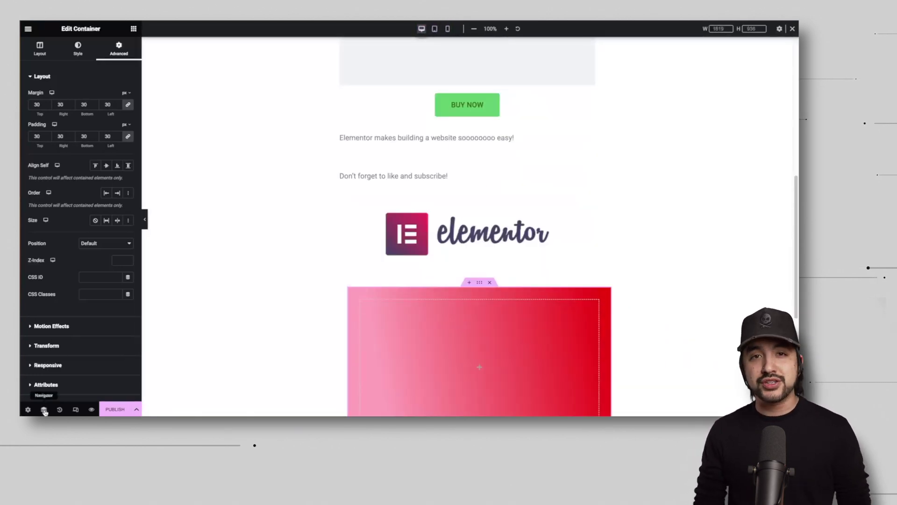
pyautogui.click(134, 409)
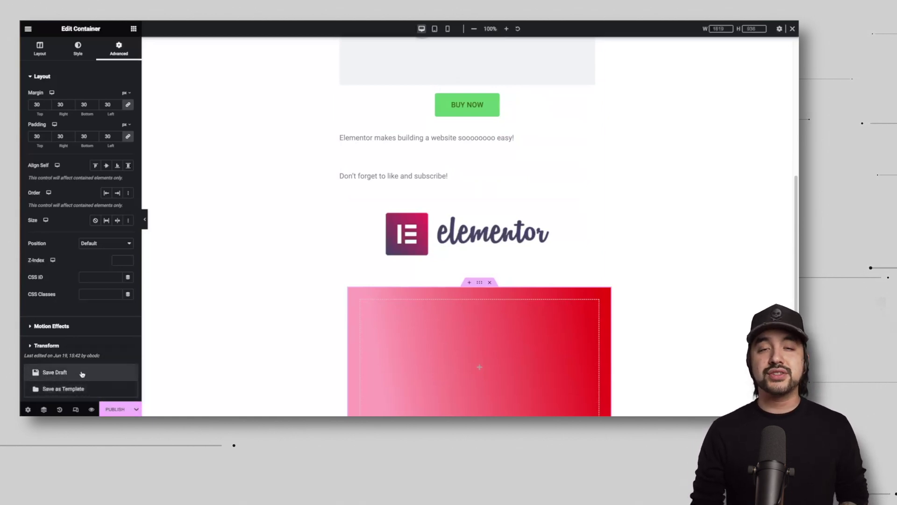
pyautogui.click(137, 410)
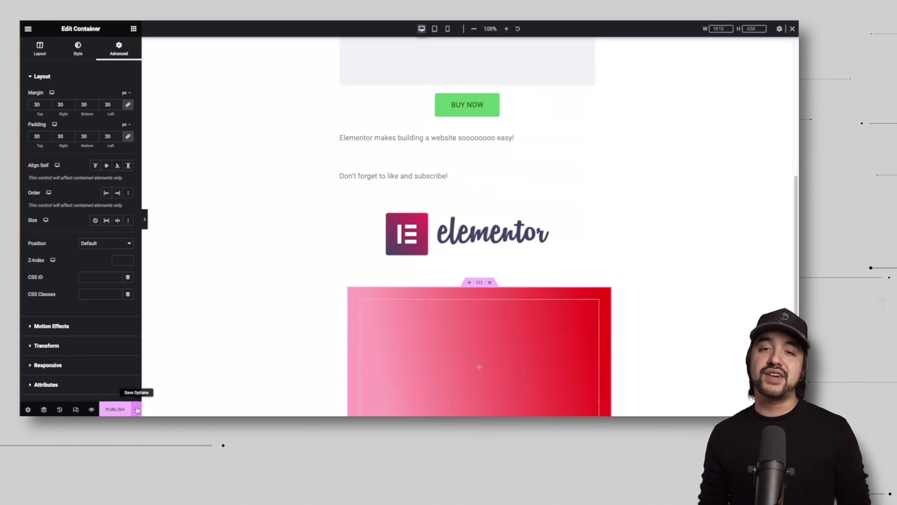
pyautogui.click(92, 409)
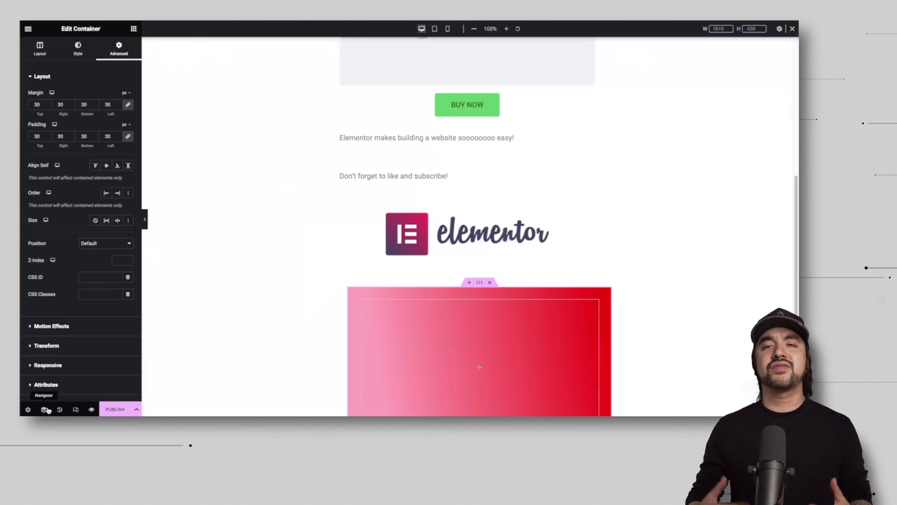
# Revert the page to Editing Started in History, then restore the latest Container Padding Edited state
pyautogui.click(59, 409)
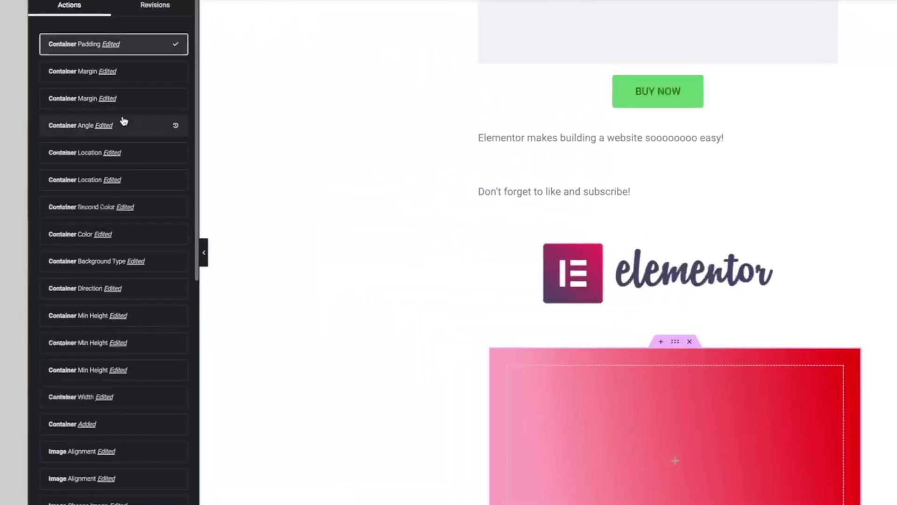
pyautogui.scroll(-5, 87, 127)
pyautogui.scroll(-3, 124, 124)
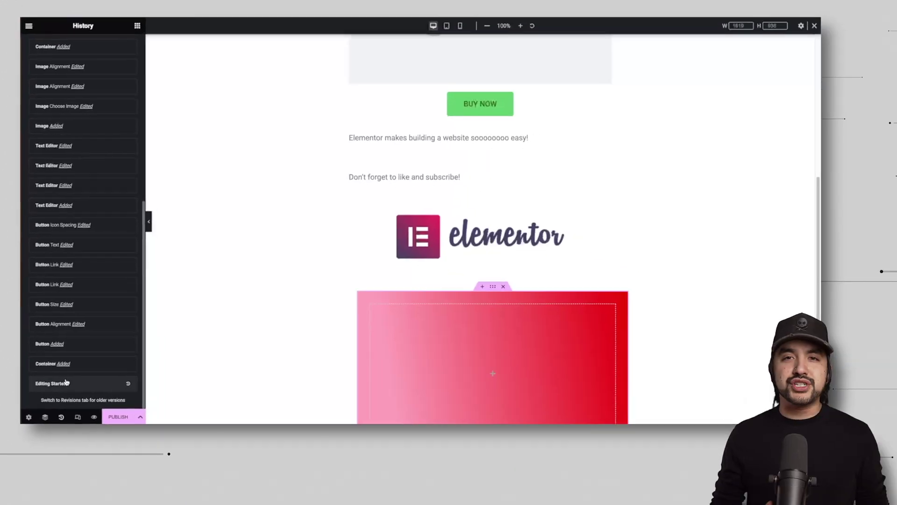
pyautogui.click(66, 382)
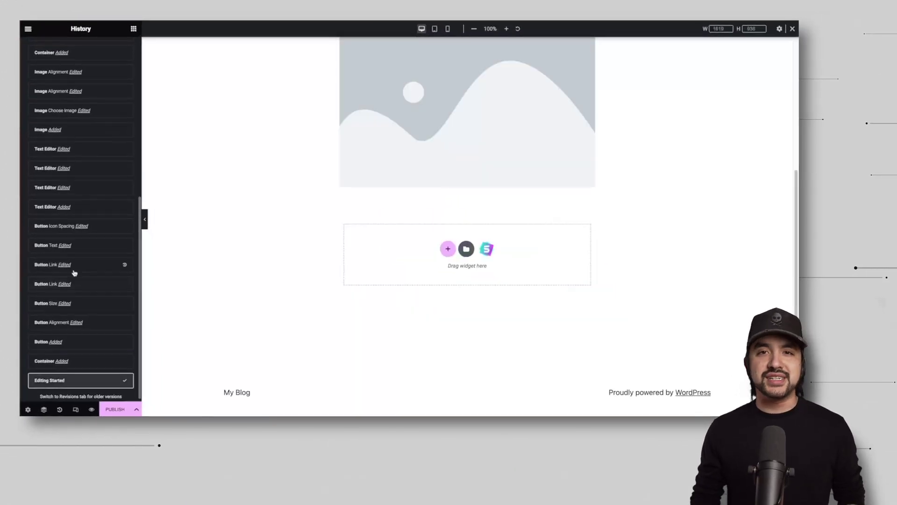
pyautogui.scroll(10, 74, 266)
pyautogui.click(90, 73)
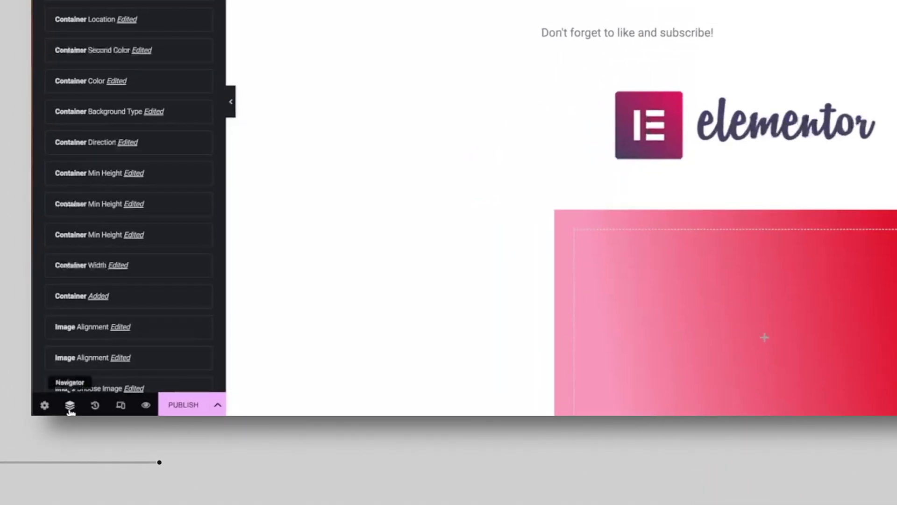
# Open the Navigator and dock it at the right edge beside the canvas
pyautogui.click(69, 406)
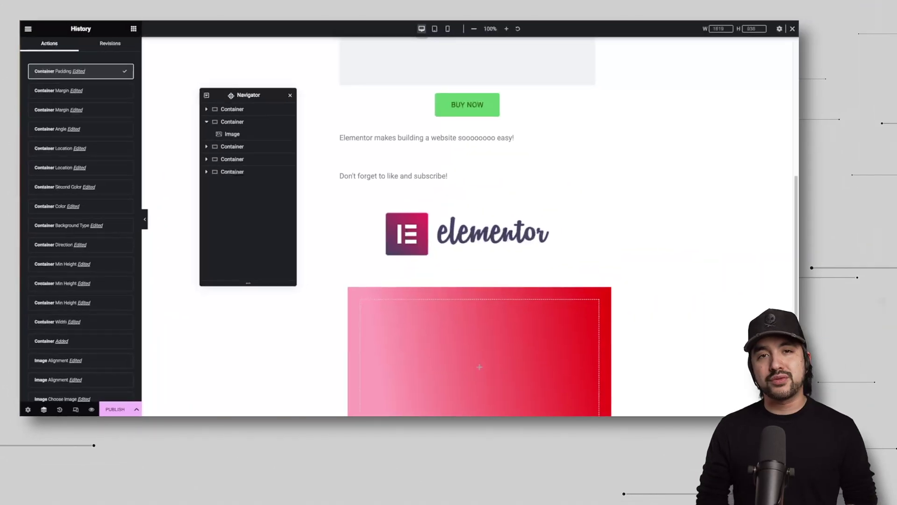
pyautogui.moveTo(398, 0); pyautogui.dragTo(896, 0)
pyautogui.moveTo(626, 101); pyautogui.dragTo(775, 100)
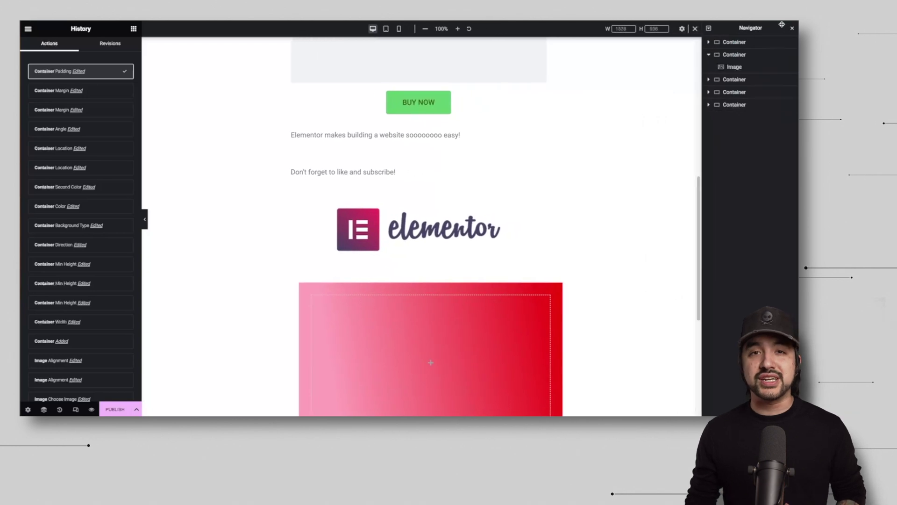
# Expand each Container row in the Navigator to reveal its Images, Button and Text Editor
pyautogui.click(710, 55)
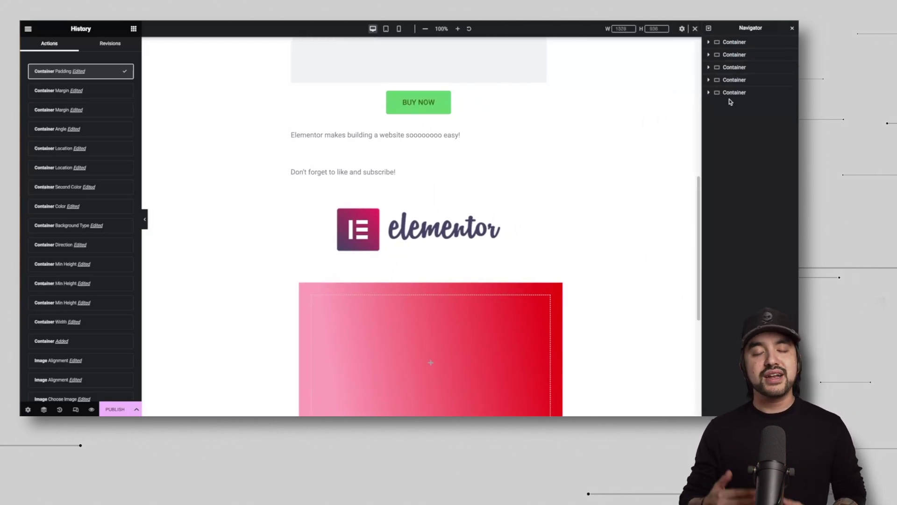
pyautogui.click(708, 42)
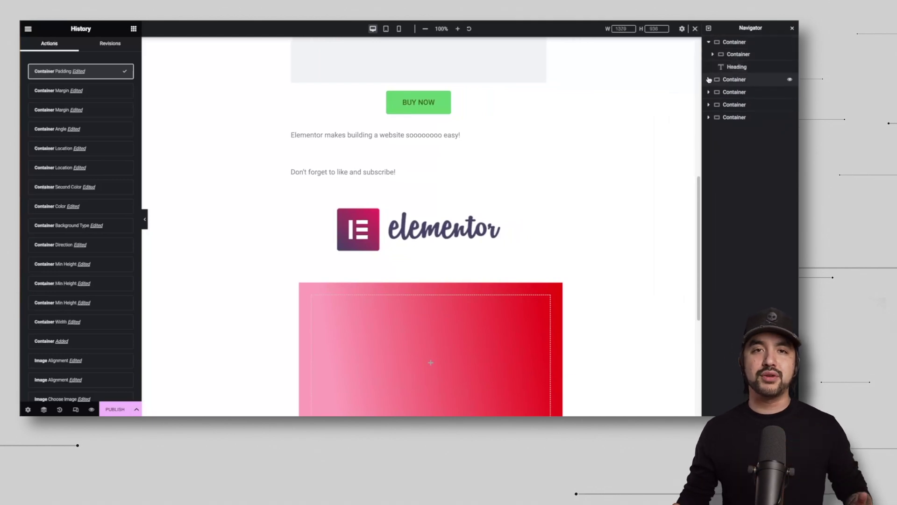
pyautogui.click(709, 79)
pyautogui.click(709, 104)
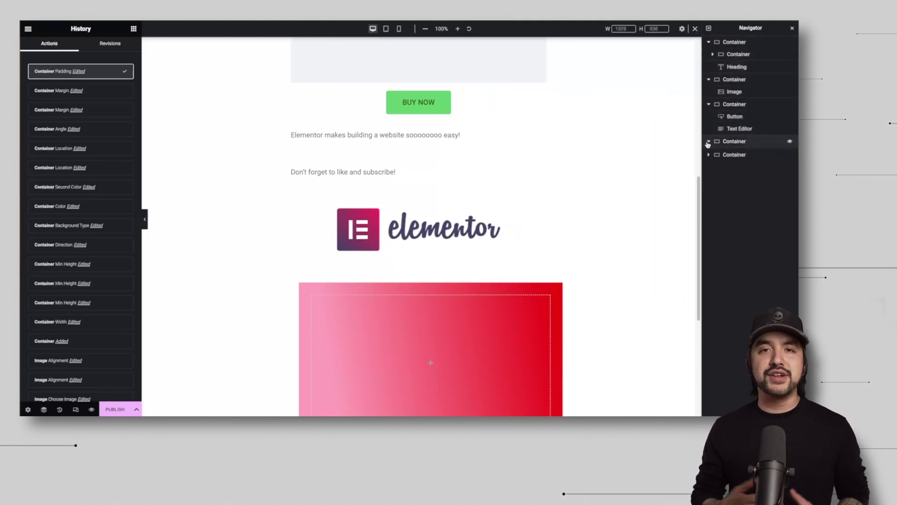
pyautogui.click(708, 141)
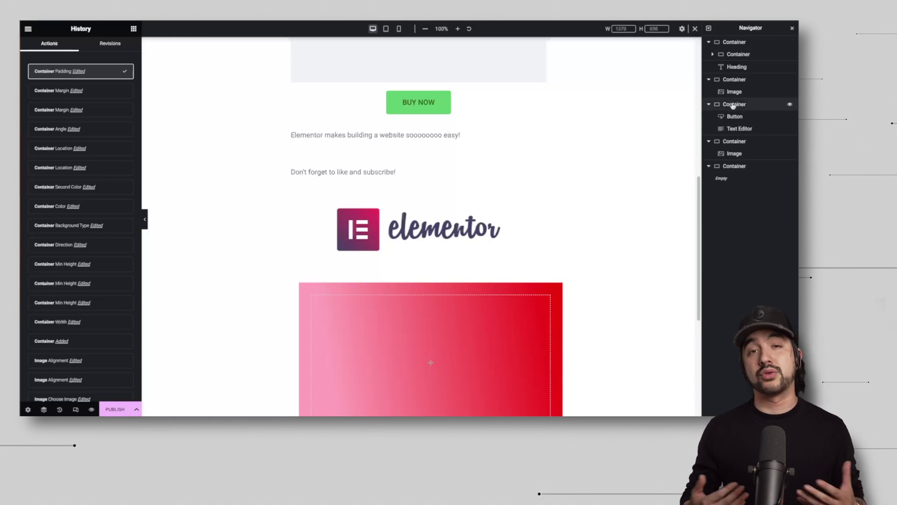
pyautogui.click(741, 55)
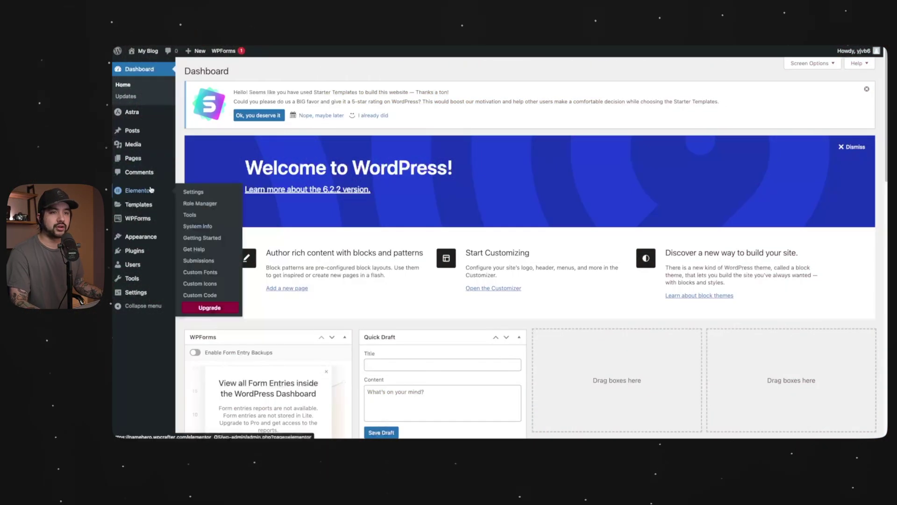
# Open the Starter Templates library from Installed Plugins
pyautogui.moveTo(150, 249)
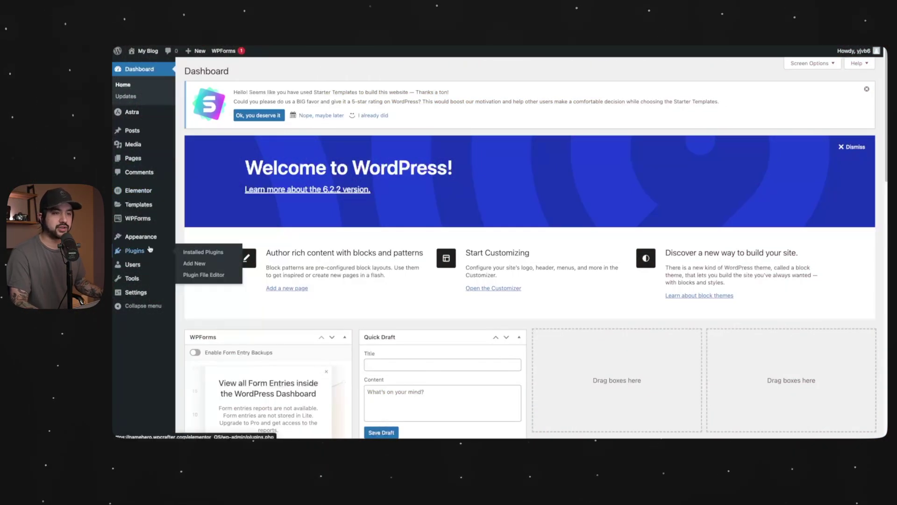
pyautogui.click(210, 253)
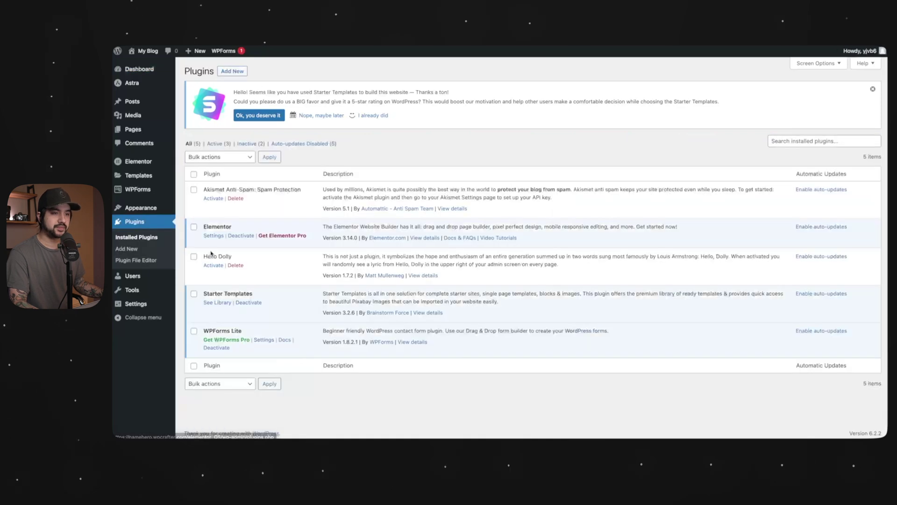
pyautogui.click(219, 303)
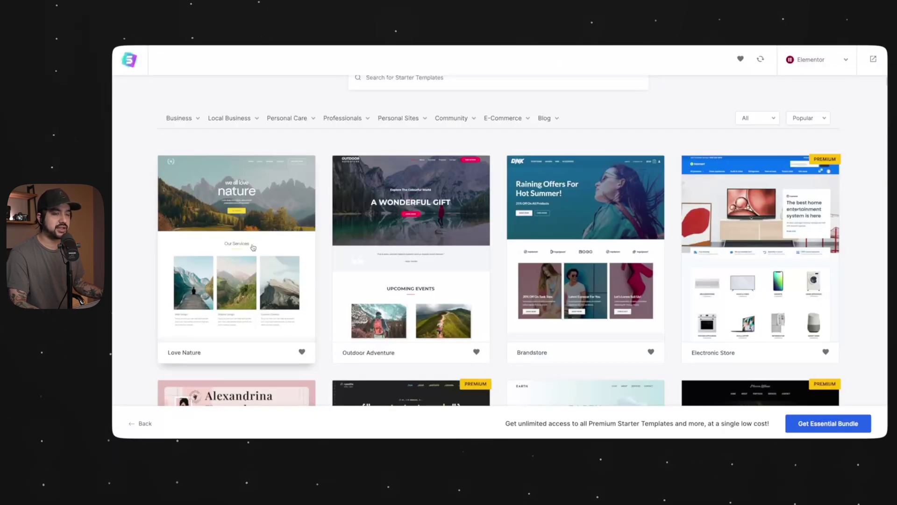
# Scroll through the Starter Templates grid to browse the available website designs
pyautogui.scroll(-5, 261, 243)
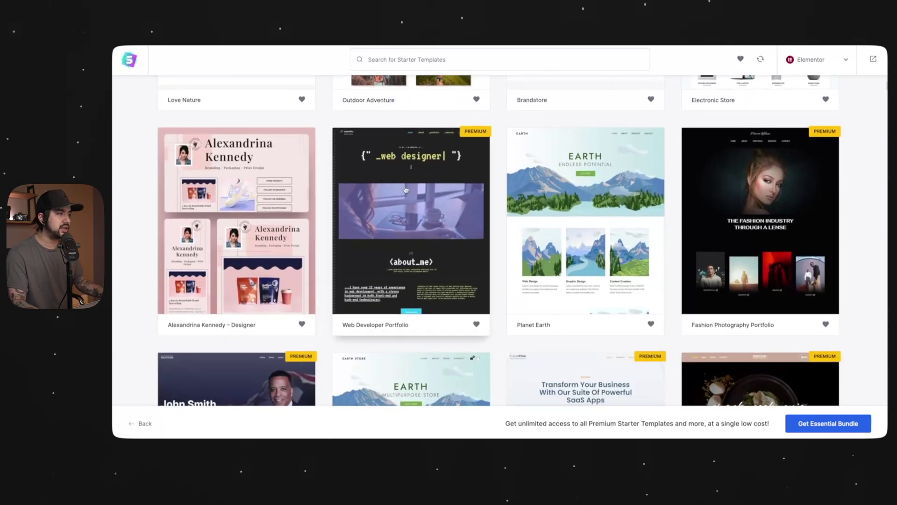
pyautogui.scroll(-1, 409, 191)
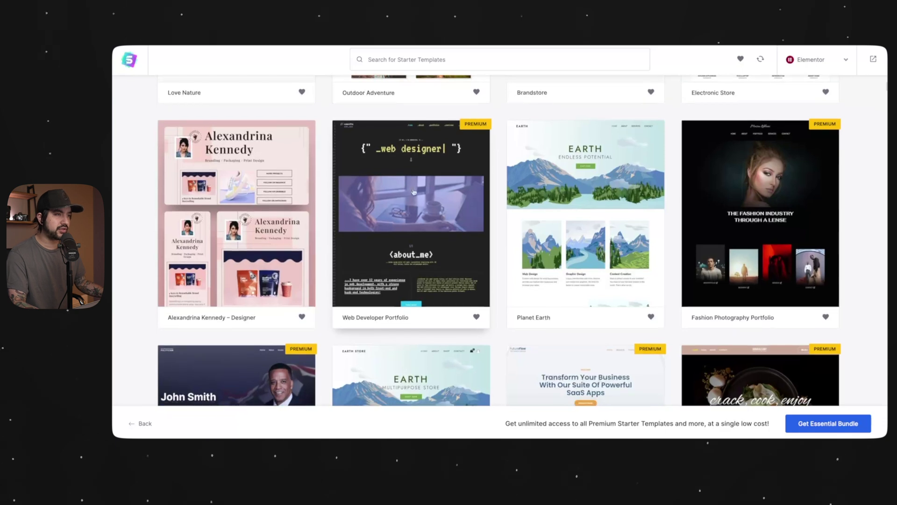
pyautogui.scroll(-1, 769, 173)
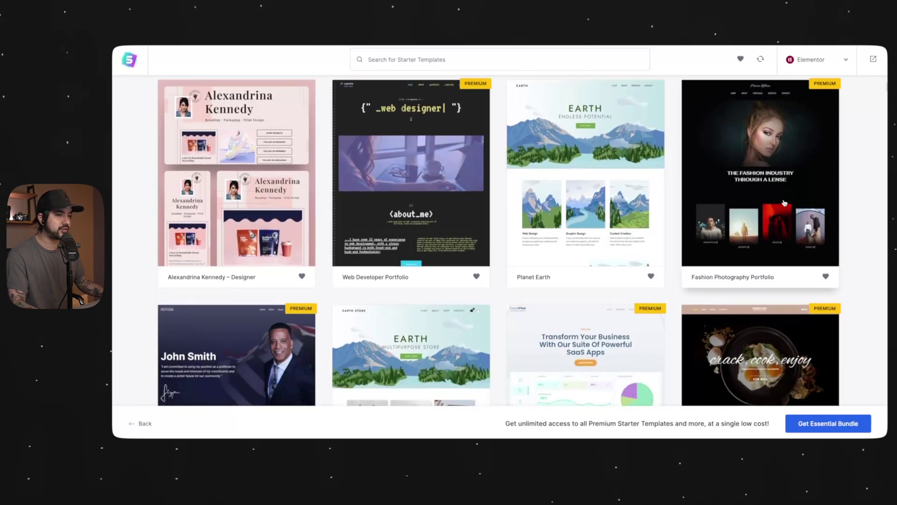
pyautogui.scroll(-4, 784, 202)
pyautogui.scroll(10, 290, 225)
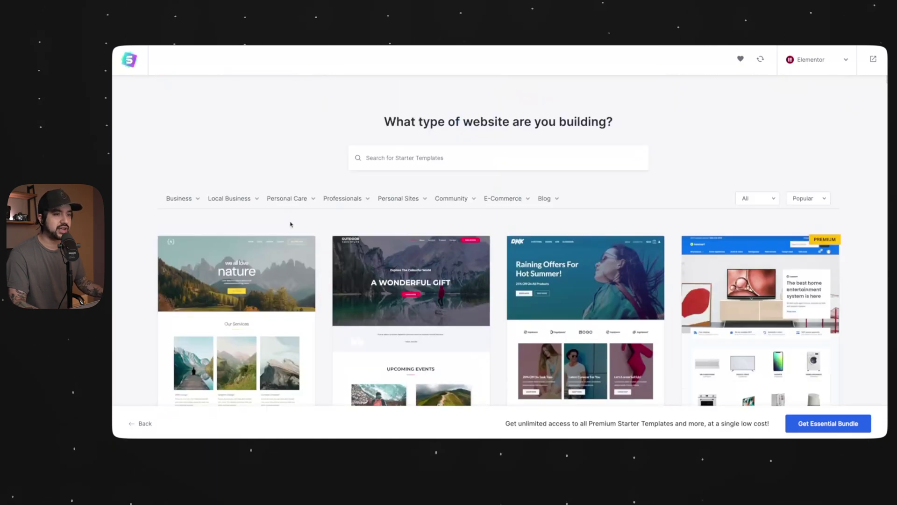
pyautogui.scroll(-2, 243, 274)
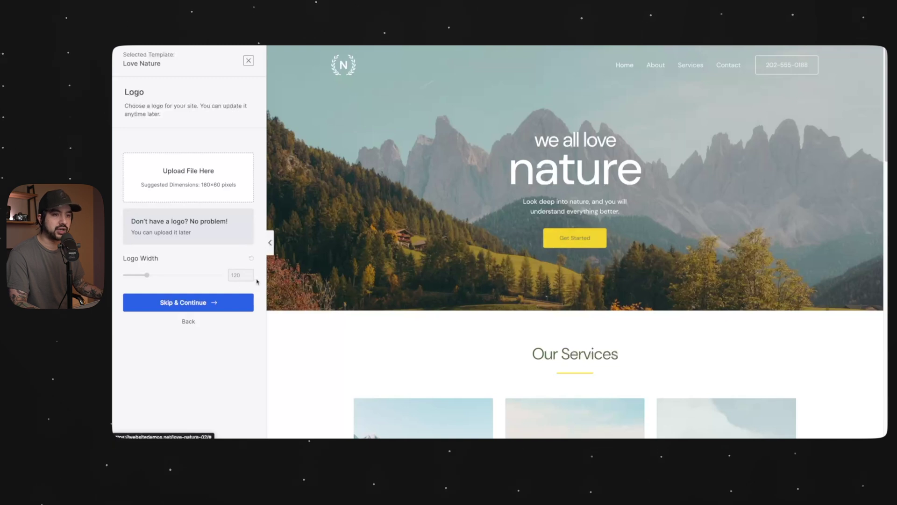
# Skip the logo, keep Default Colors and fonts, and build the Love Nature site
pyautogui.click(192, 302)
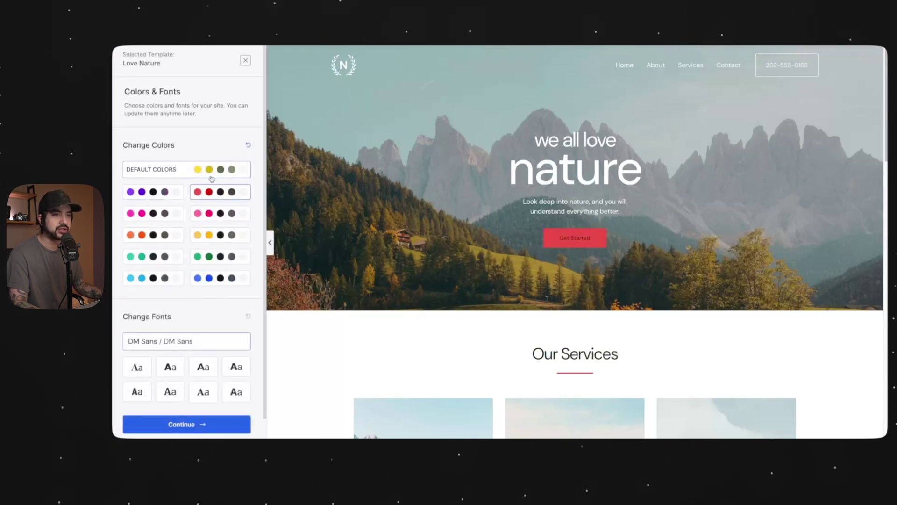
pyautogui.click(220, 213)
pyautogui.click(187, 169)
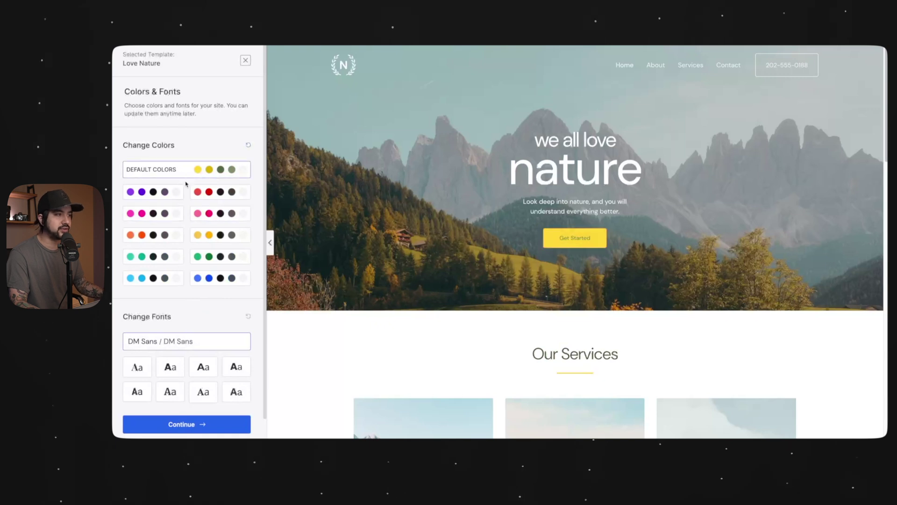
pyautogui.scroll(-1, 165, 304)
pyautogui.click(165, 404)
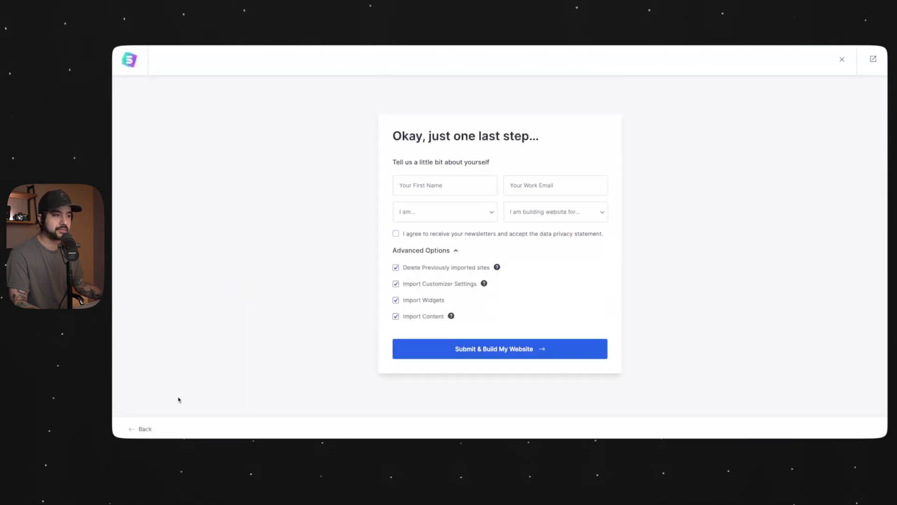
pyautogui.click(473, 350)
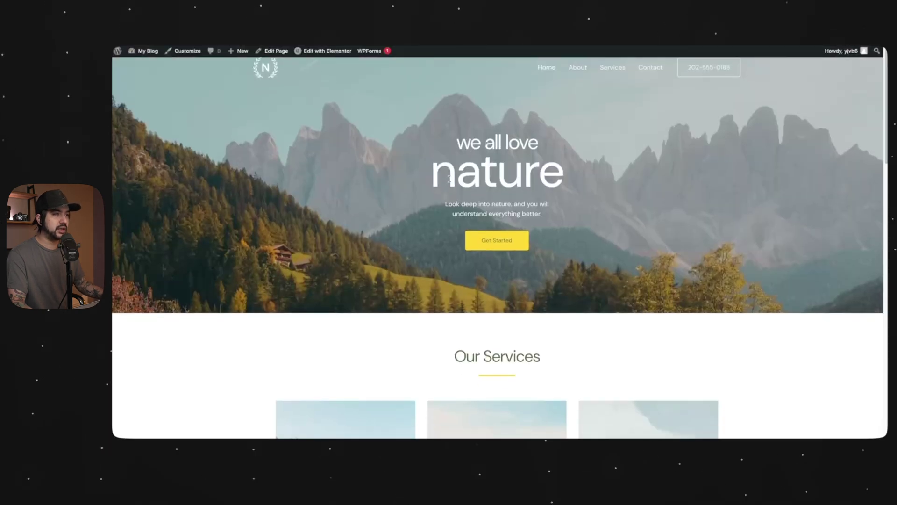
pyautogui.scroll(-10, 449, 184)
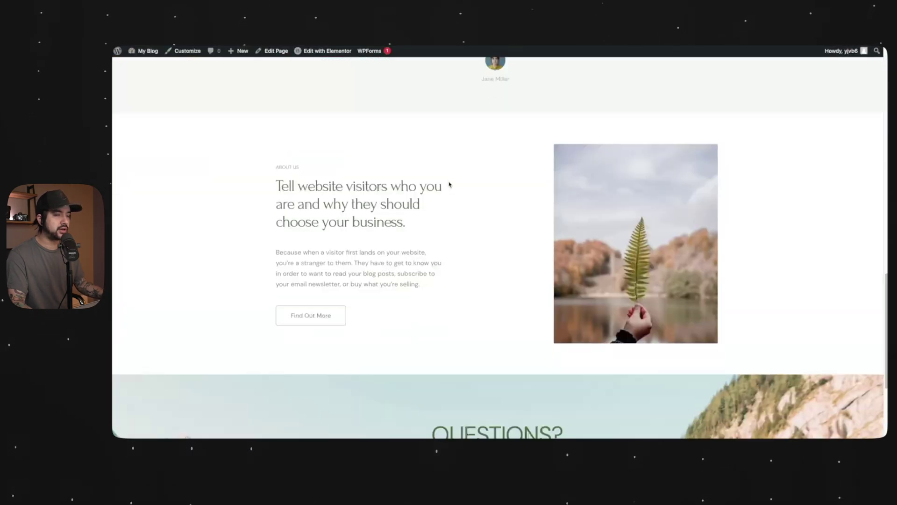
# Scroll through the imported Love Nature homepage, then open it with Edit with Elementor
pyautogui.scroll(20, 449, 184)
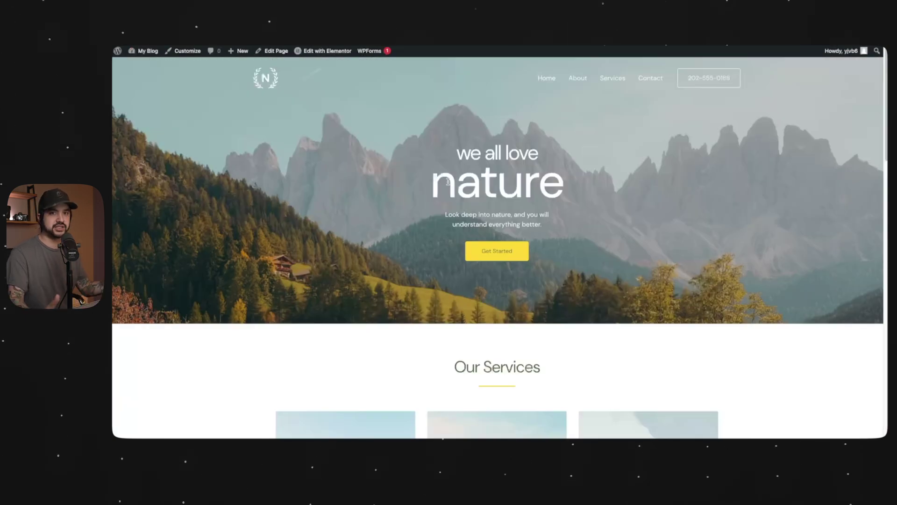
pyautogui.moveTo(332, 53)
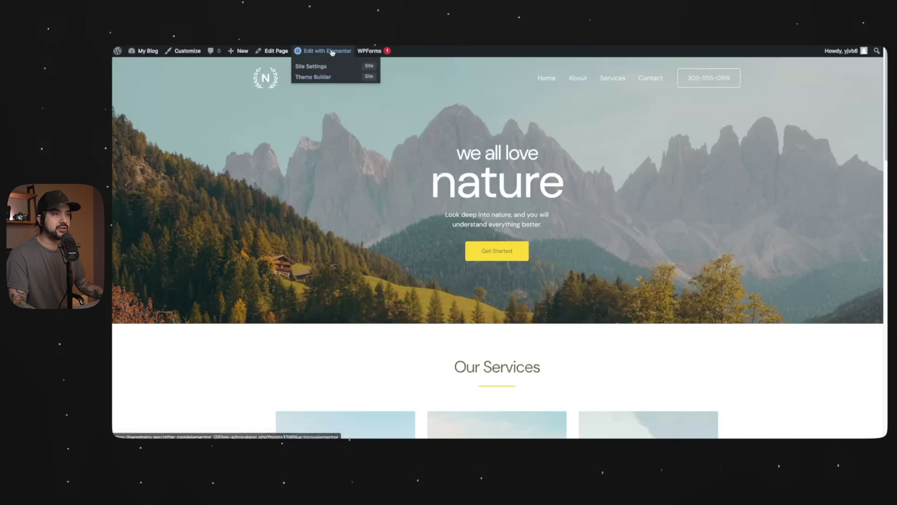
pyautogui.click(332, 52)
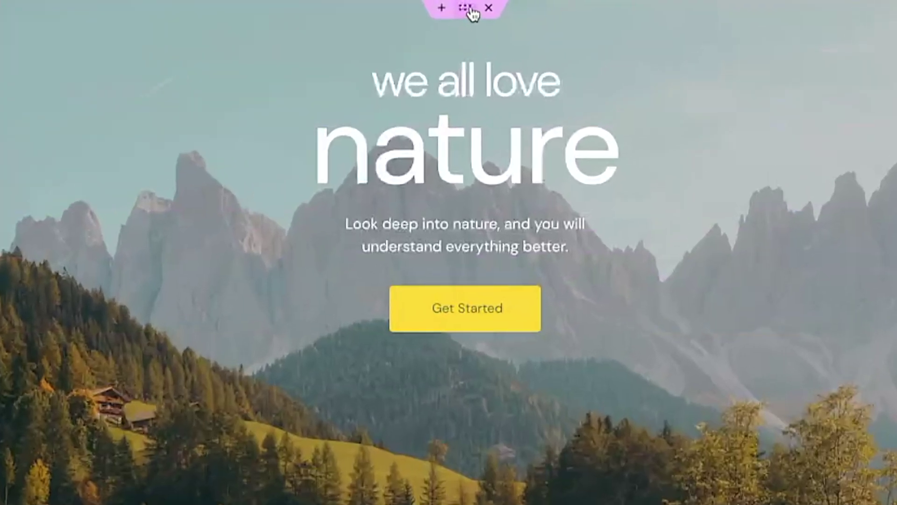
# Set the hero container's Style background type to Slideshow and start adding images
pyautogui.click(471, 10)
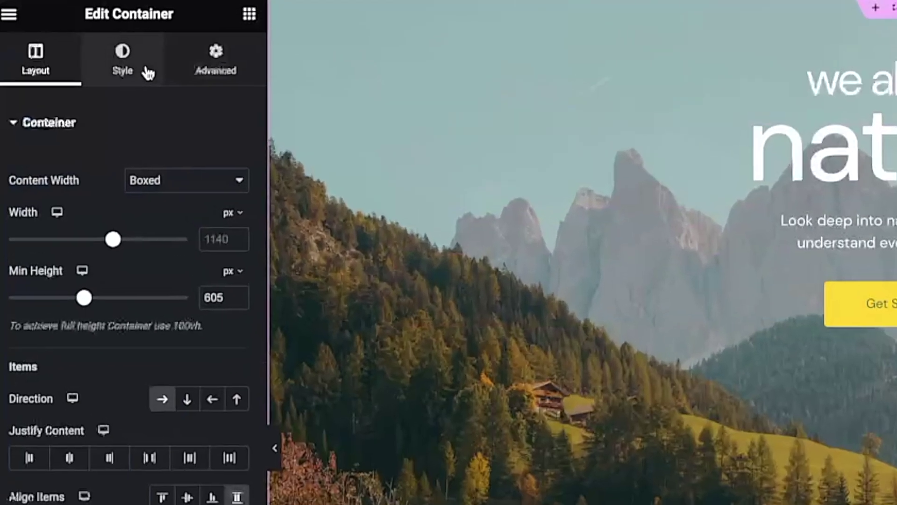
pyautogui.click(148, 72)
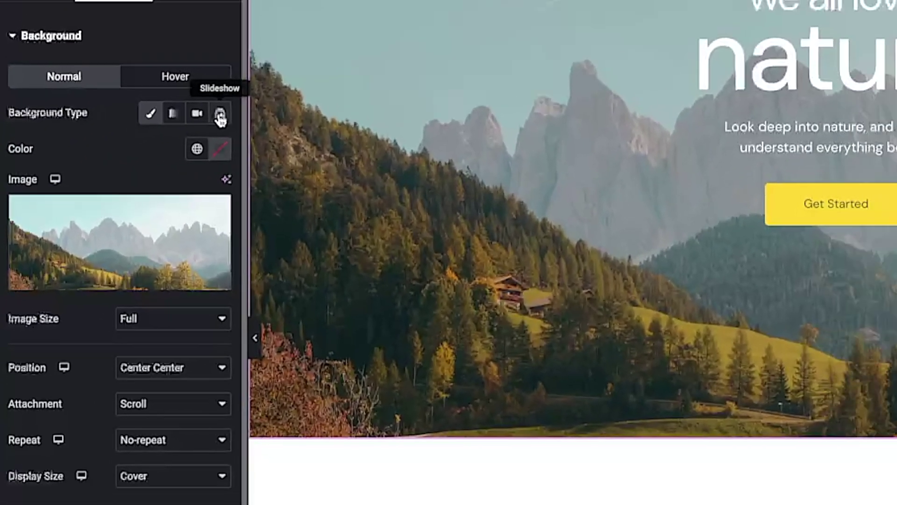
pyautogui.click(241, 110)
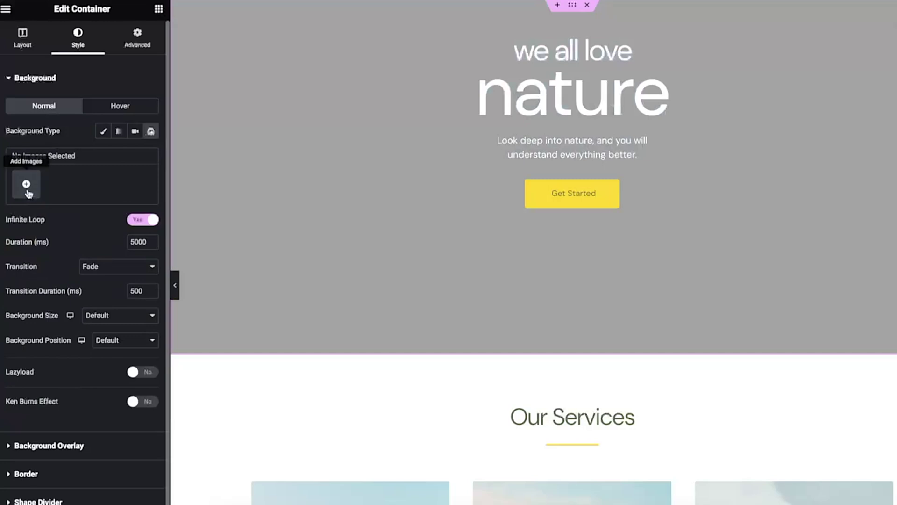
pyautogui.click(27, 192)
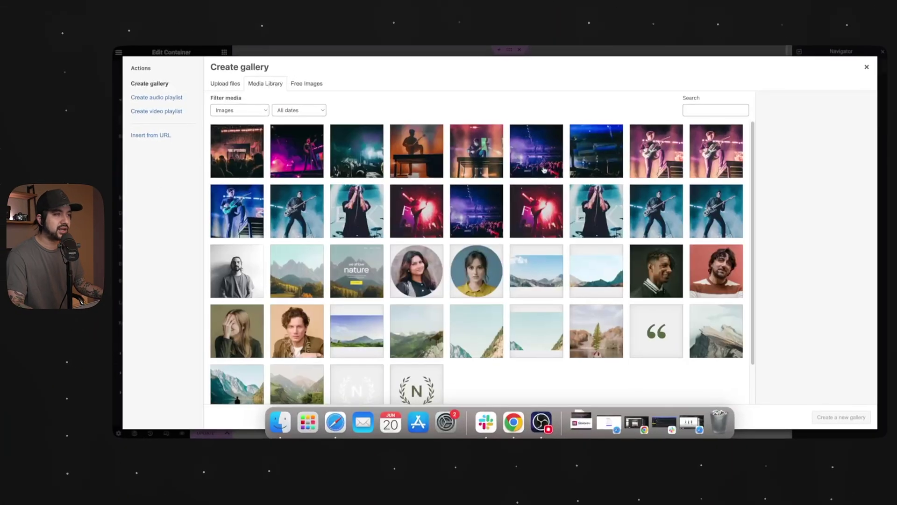
# Pick four concert photos from the Media Library and insert them as the slideshow gallery
pyautogui.click(225, 83)
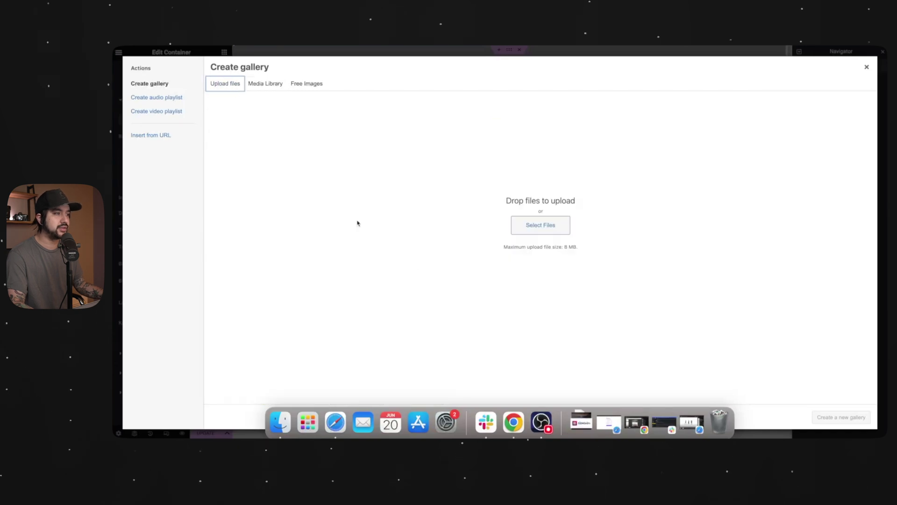
pyautogui.click(536, 233)
pyautogui.click(607, 288)
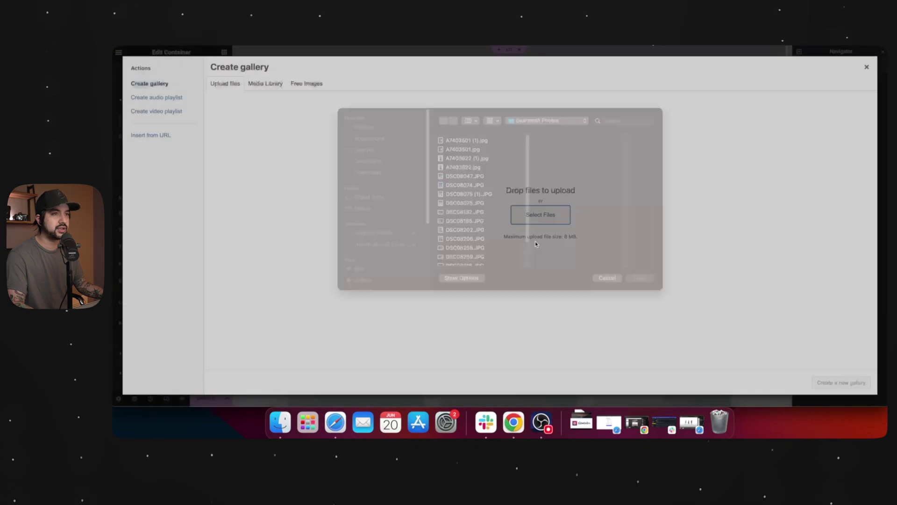
pyautogui.click(268, 87)
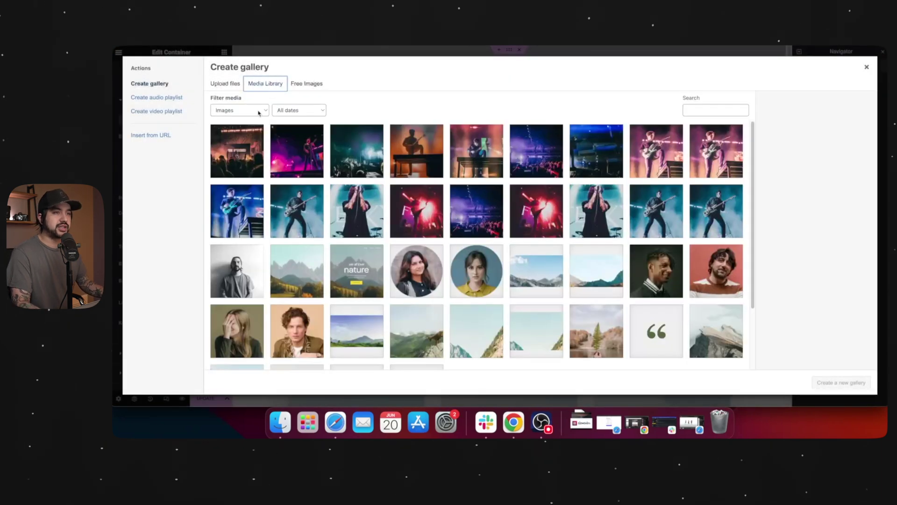
pyautogui.click(246, 135)
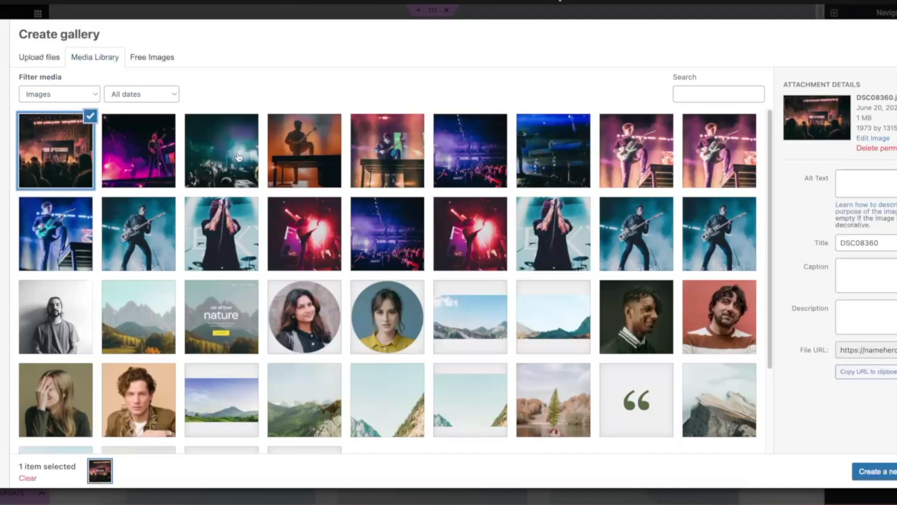
pyautogui.click(238, 157)
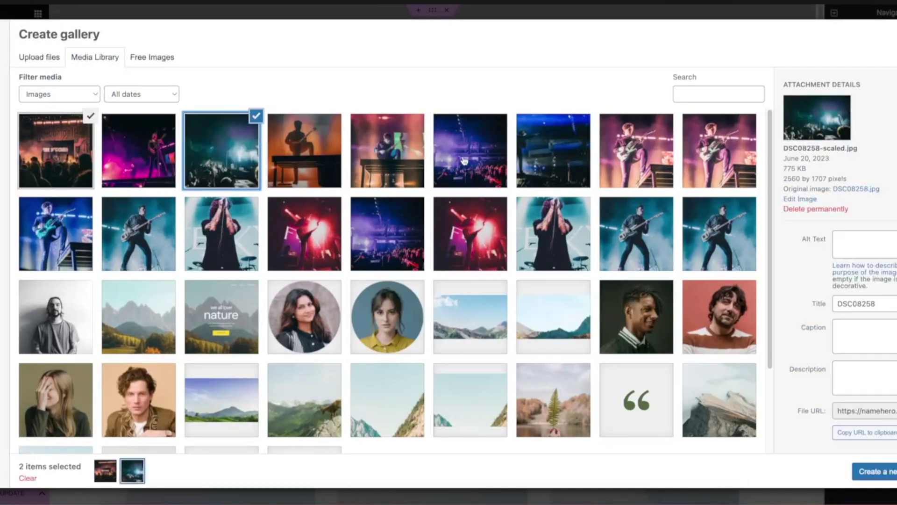
pyautogui.click(464, 160)
pyautogui.click(148, 161)
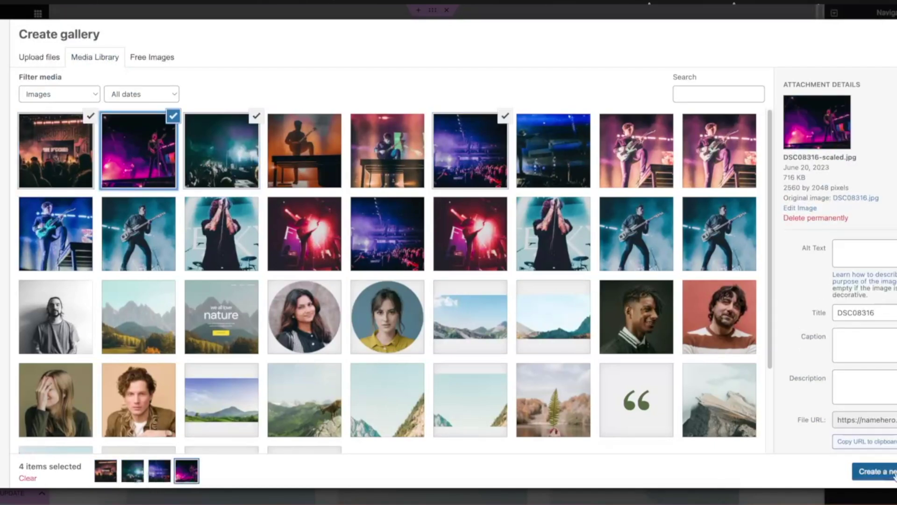
pyautogui.click(890, 472)
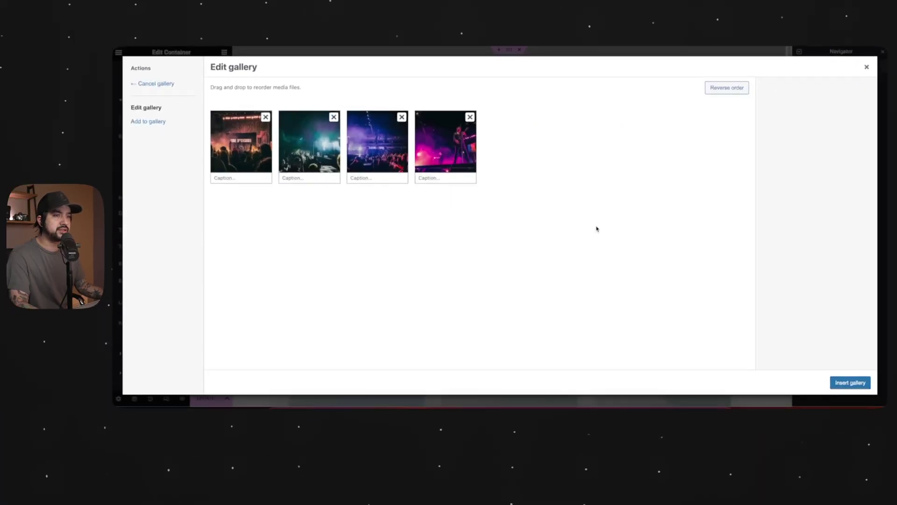
pyautogui.click(851, 383)
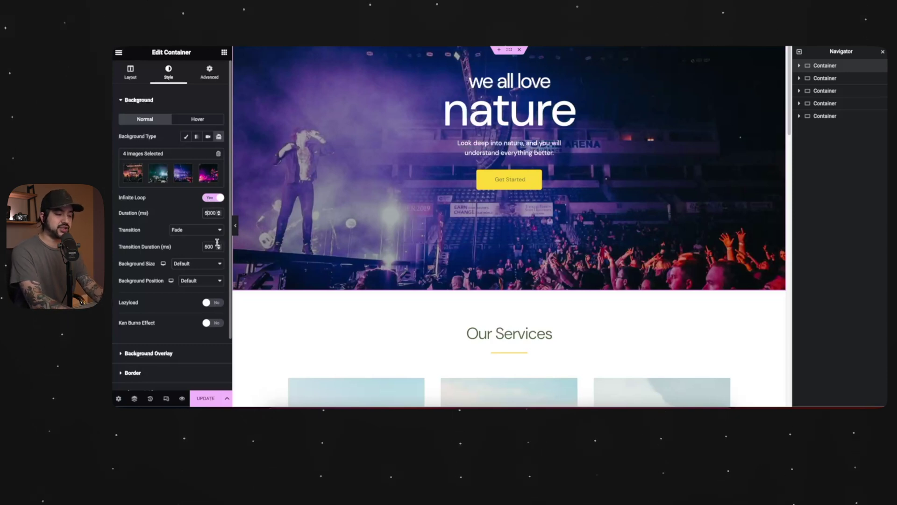
# Change the slide duration to 3500 ms, keeping the Fade transition
pyautogui.press('BackSpace')
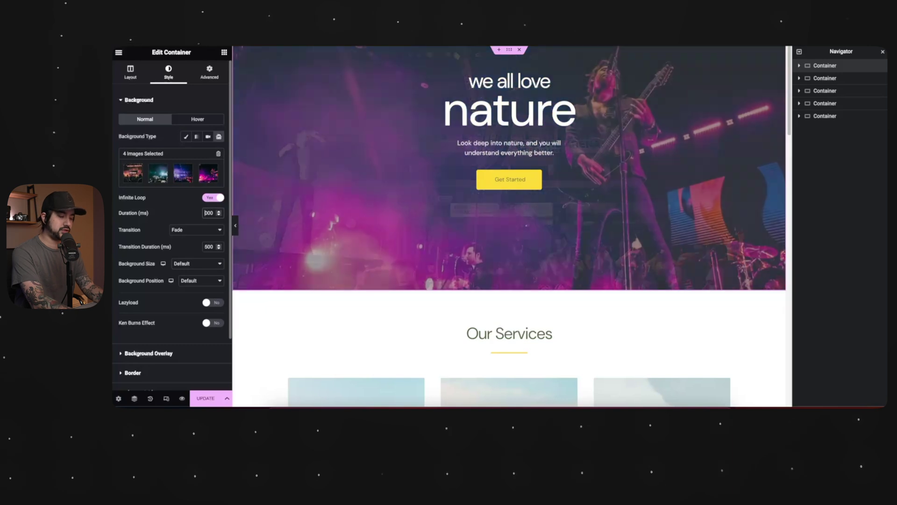
pyautogui.write('35')
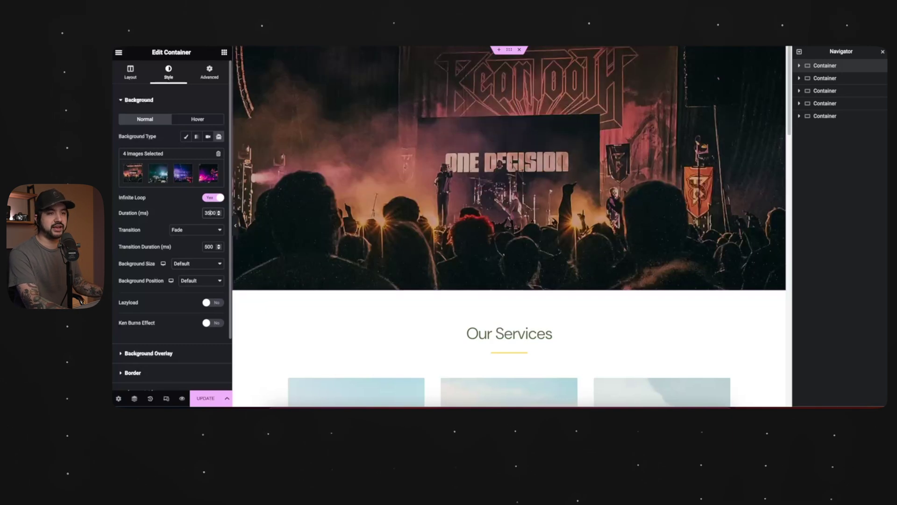
pyautogui.click(196, 229)
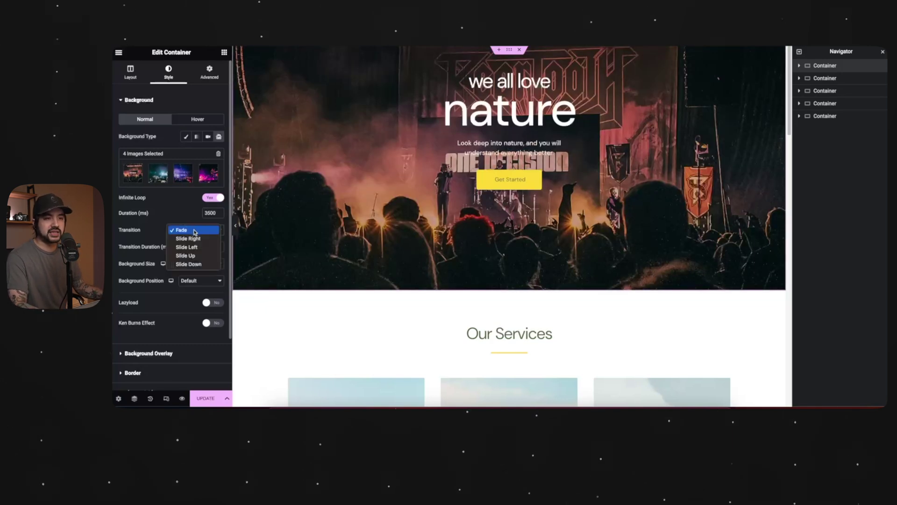
pyautogui.click(194, 230)
pyautogui.scroll(-1, 183, 260)
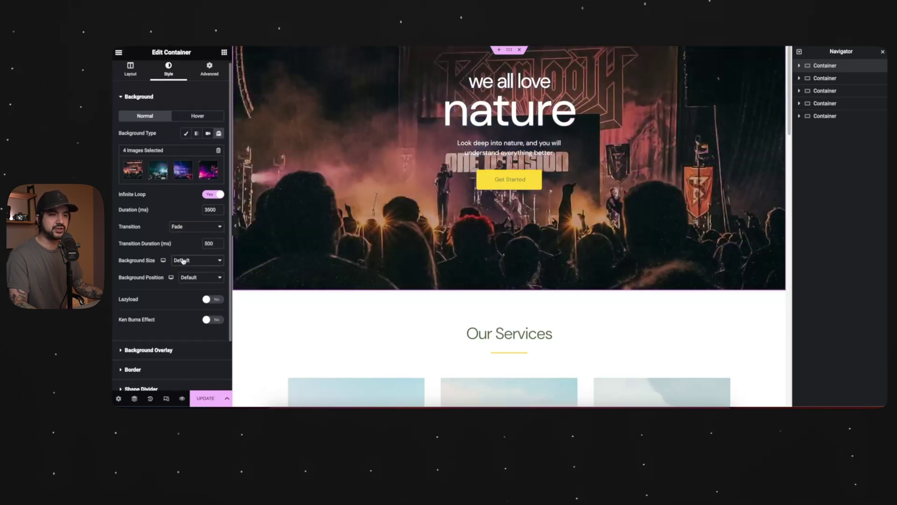
# Check the slideshow's Background Size and Position options, leaving both at their defaults
pyautogui.click(188, 261)
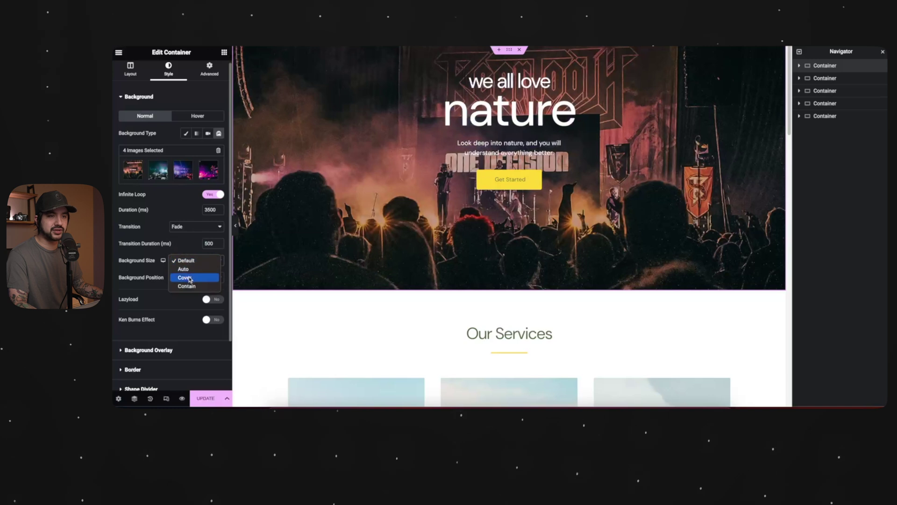
pyautogui.click(187, 250)
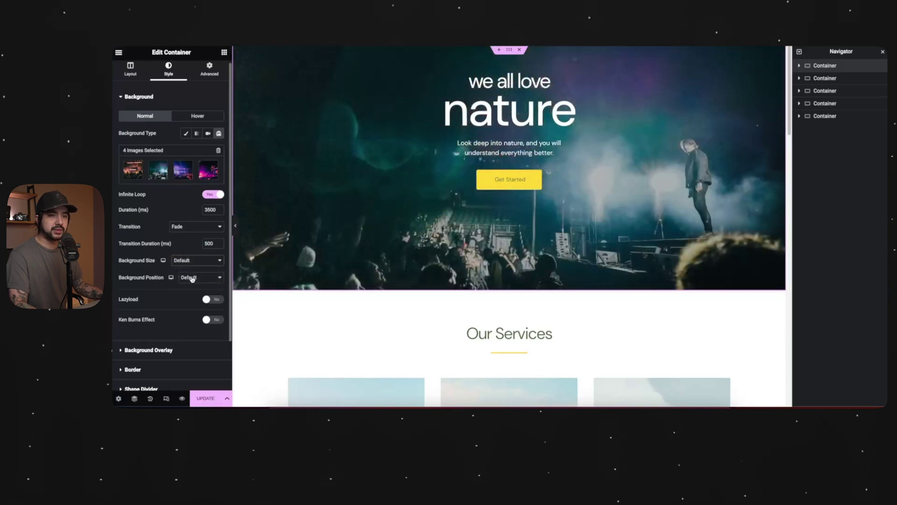
pyautogui.click(198, 279)
pyautogui.click(201, 286)
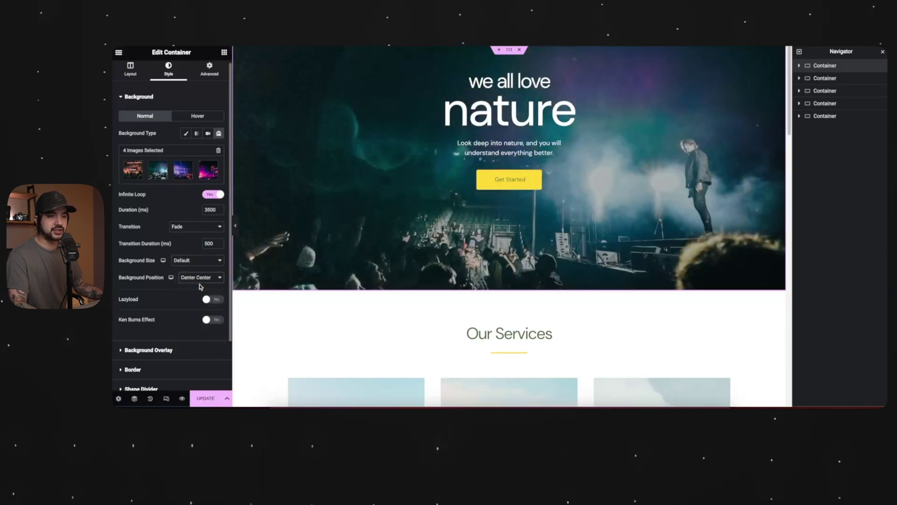
pyautogui.click(201, 279)
pyautogui.click(201, 286)
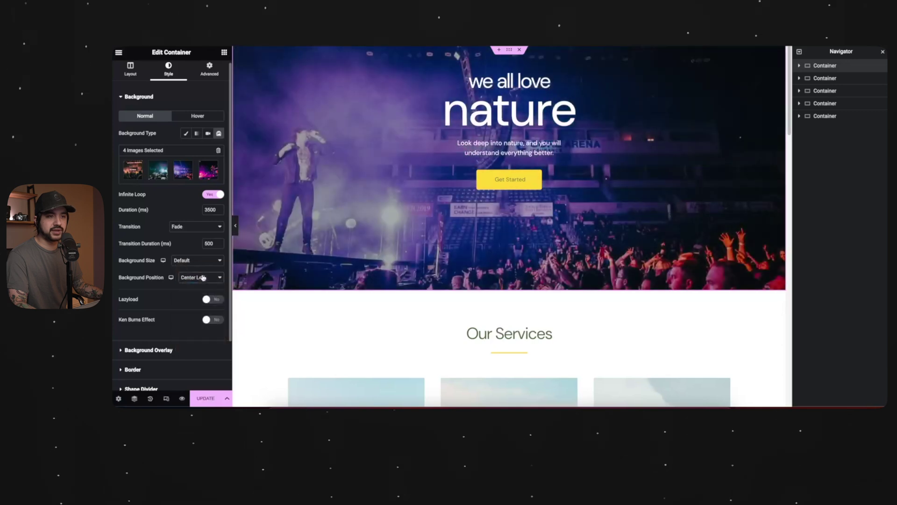
pyautogui.click(204, 278)
pyautogui.click(163, 278)
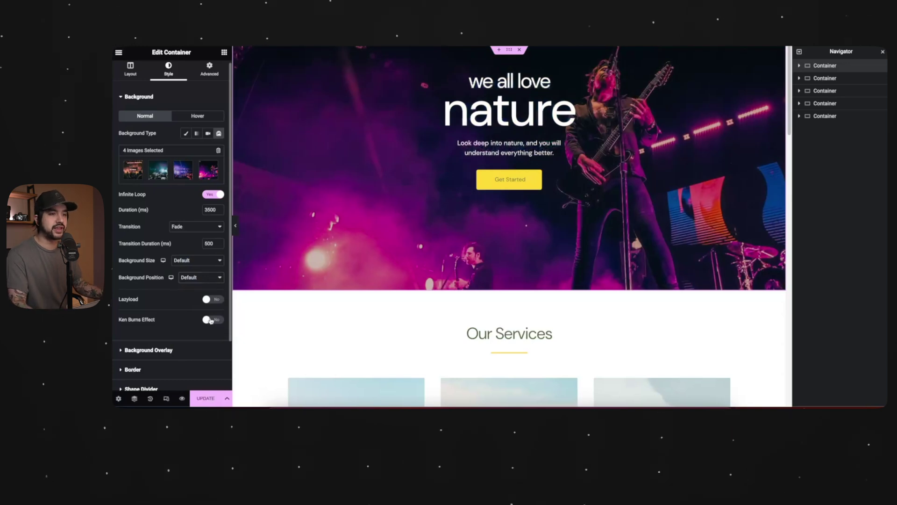
# Turn on the Ken Burns effect with zoom direction In
pyautogui.click(211, 320)
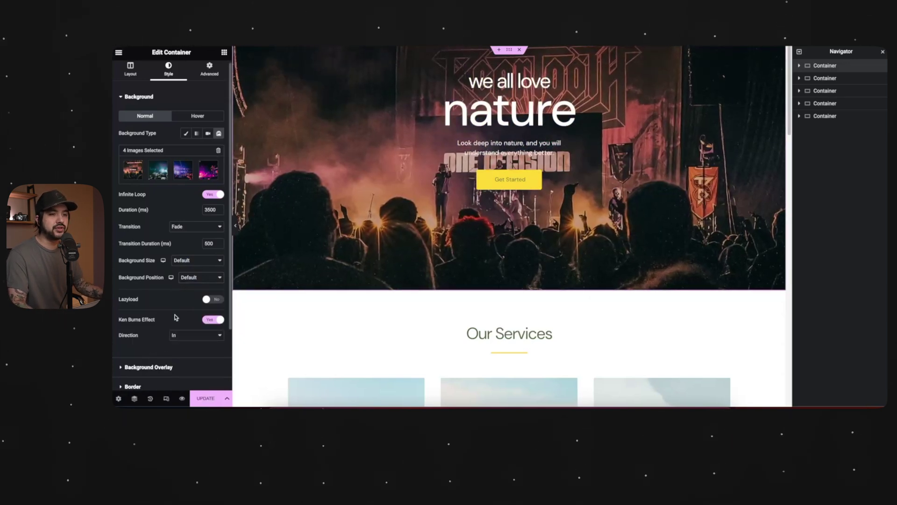
pyautogui.click(189, 335)
pyautogui.click(201, 335)
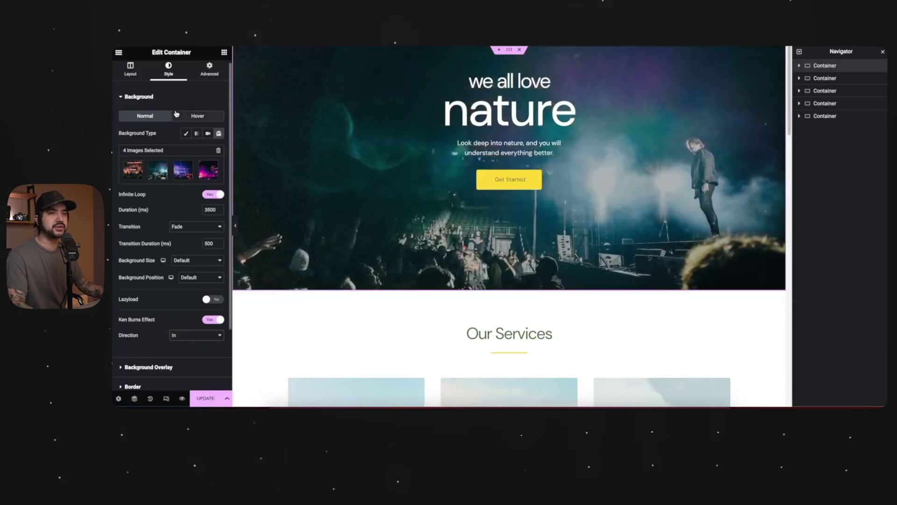
# Enable the black Background Overlay and raise its opacity to 0.59
pyautogui.scroll(-3, 161, 322)
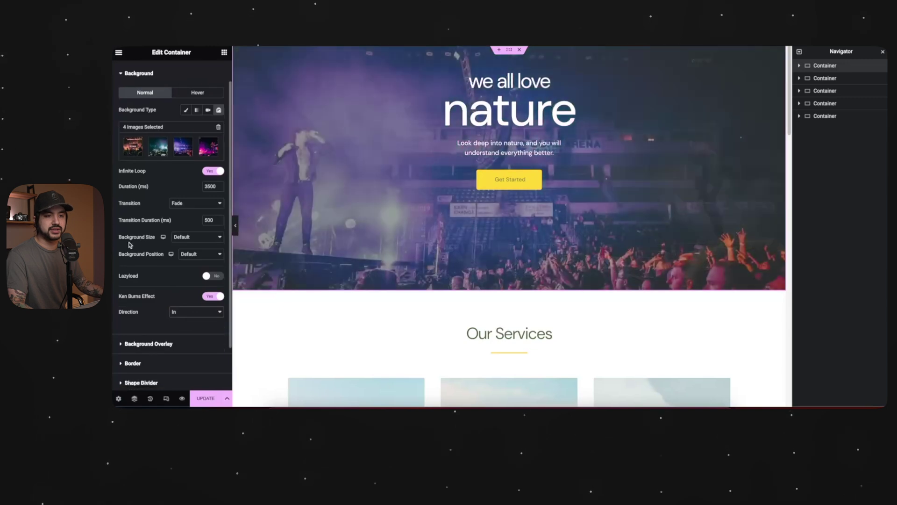
pyautogui.click(163, 318)
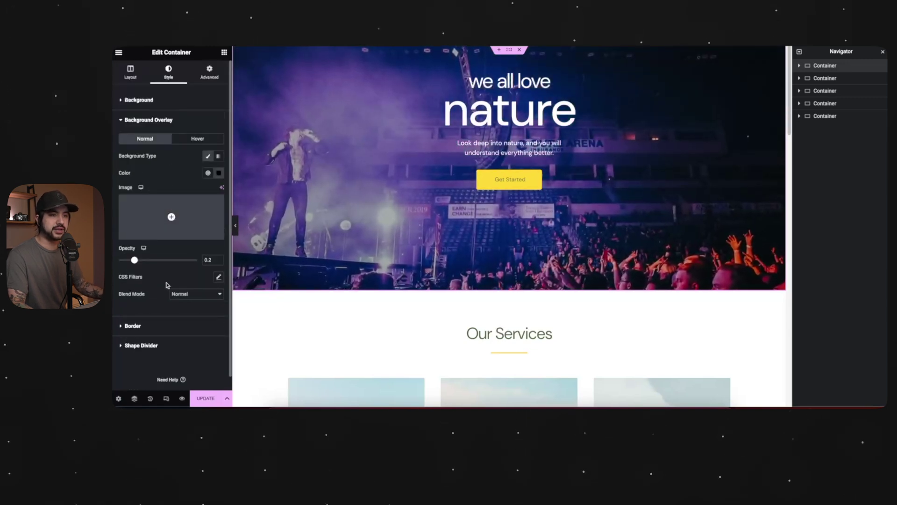
pyautogui.click(218, 173)
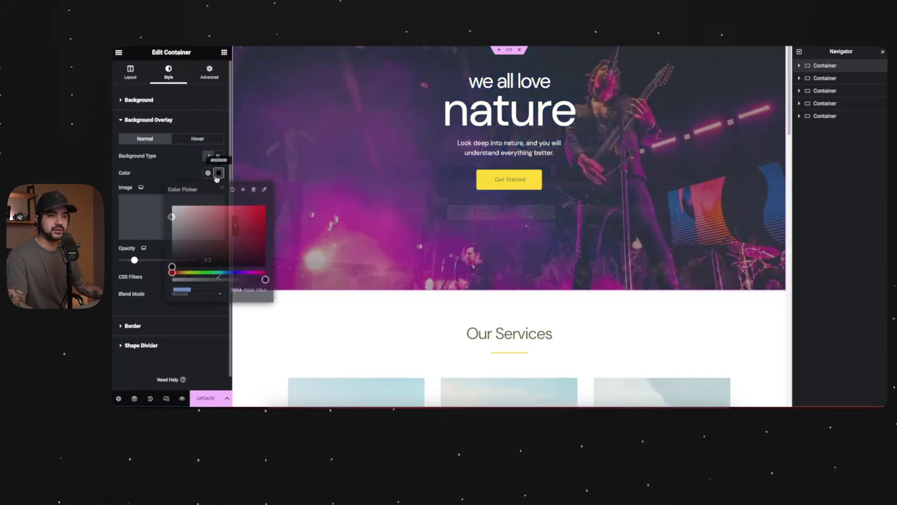
pyautogui.click(143, 263)
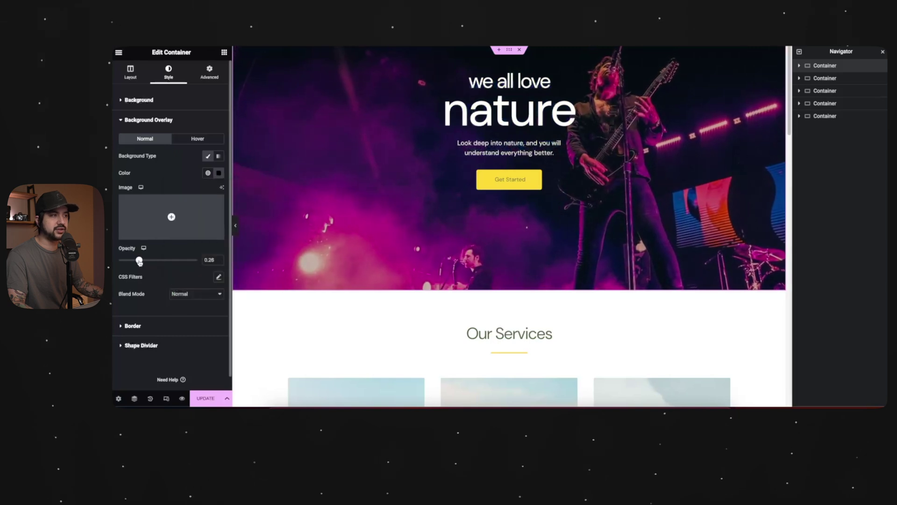
pyautogui.moveTo(157, 260)
pyautogui.mouseDown()
pyautogui.moveTo(177, 265)
pyautogui.moveTo(137, 268)
pyautogui.moveTo(201, 267)
pyautogui.moveTo(164, 270)
pyautogui.mouseUp()
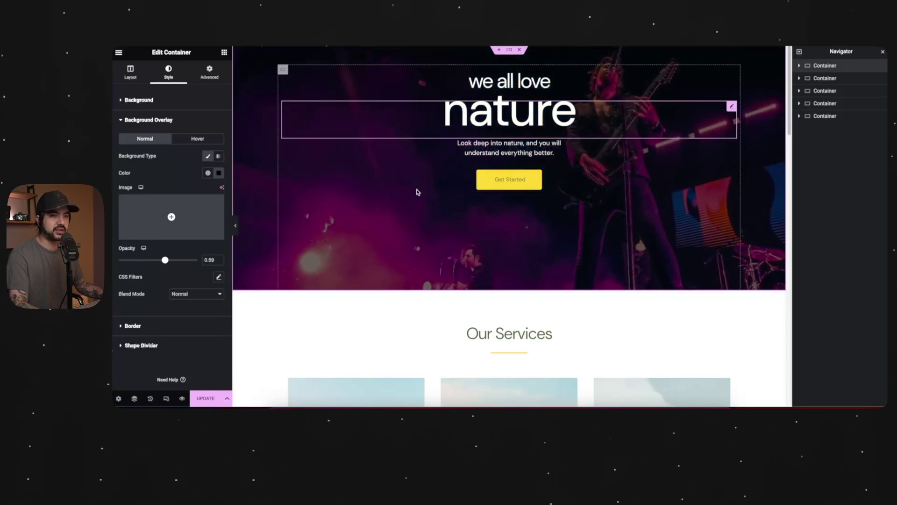
pyautogui.scroll(-1, 149, 314)
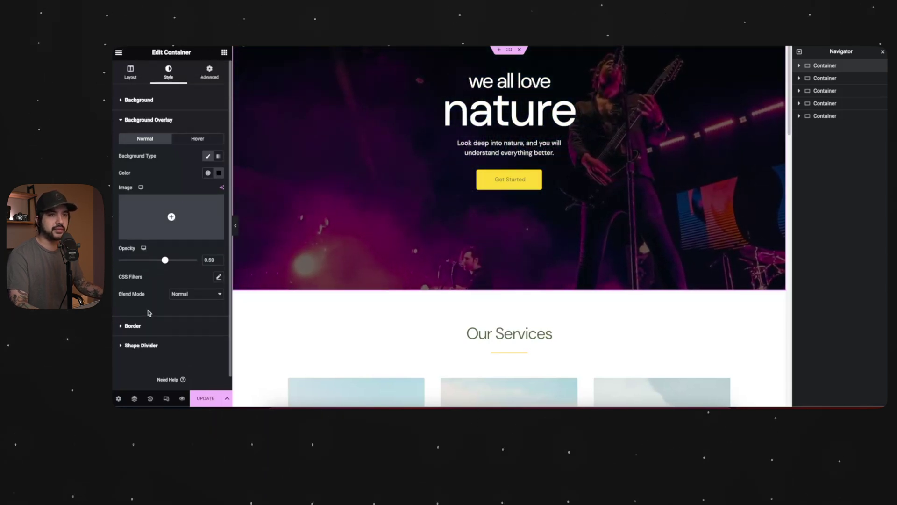
pyautogui.click(137, 82)
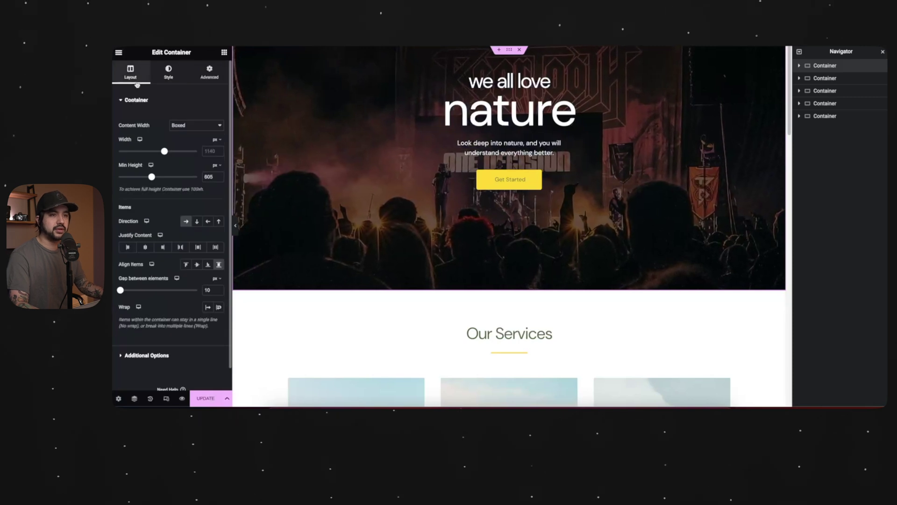
# Delete the 'nature' heading and retitle the headline 'LIVE MUSIC PHOTOGRAPHER/VIDEOGRAPHER'
pyautogui.click(529, 127)
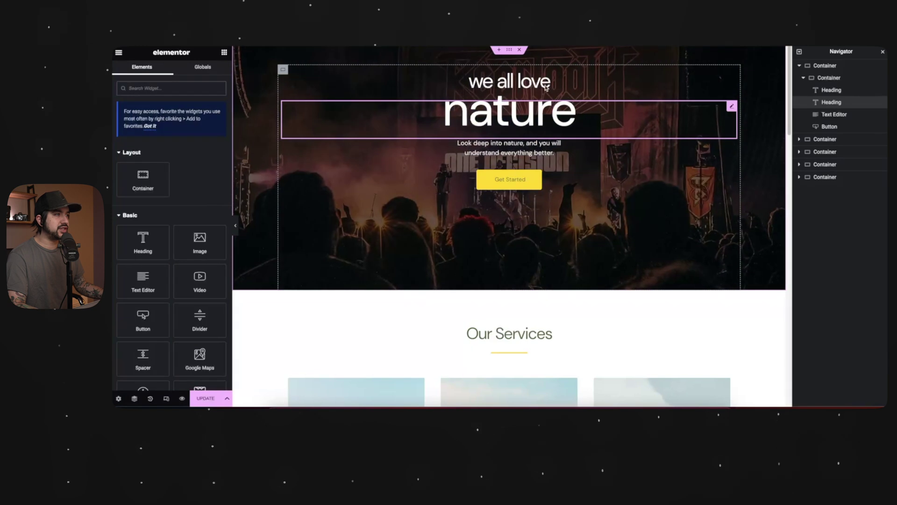
pyautogui.click(589, 127)
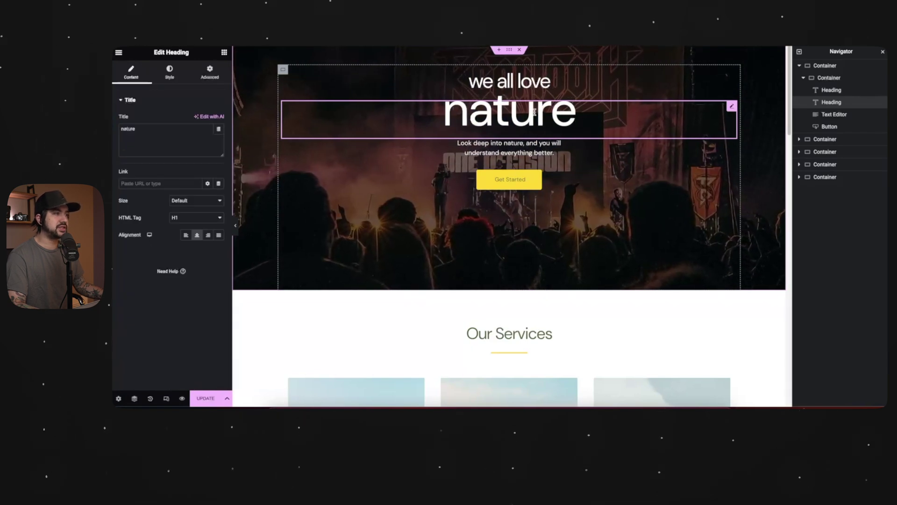
pyautogui.rightClick(831, 102)
pyautogui.click(818, 250)
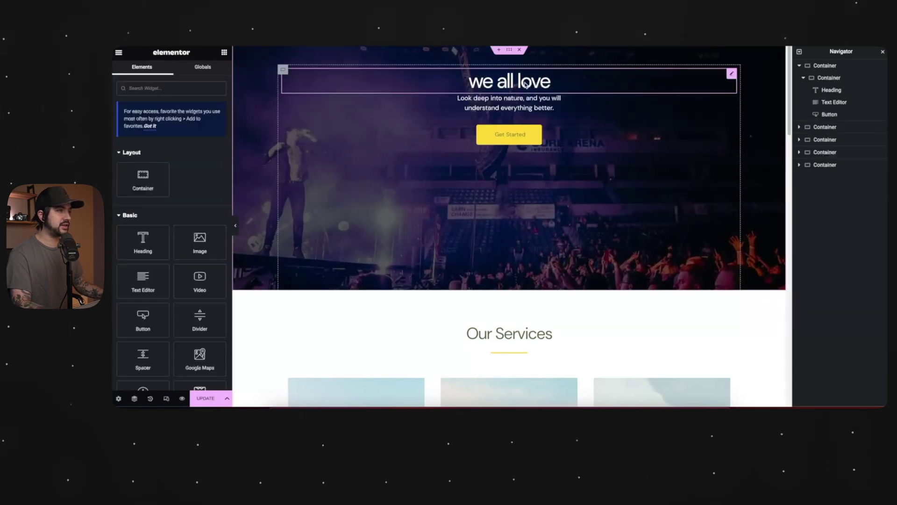
pyautogui.tripleClick(526, 83)
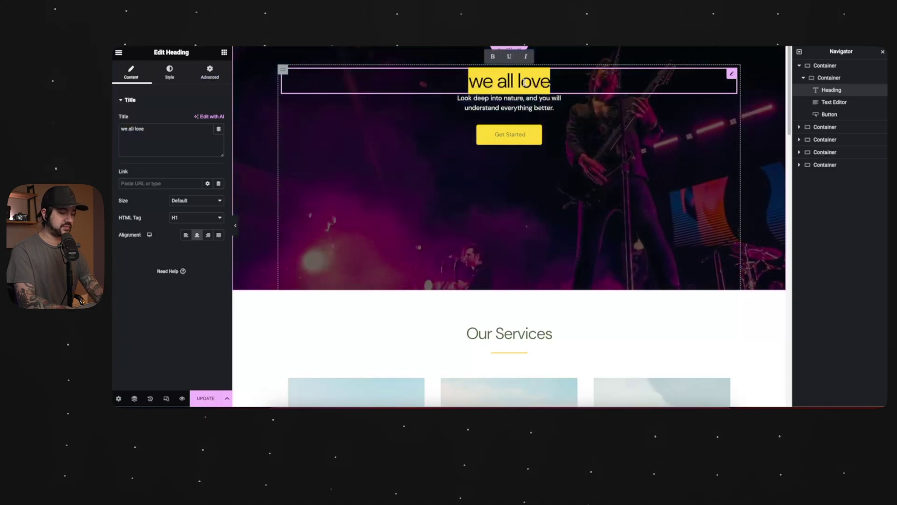
pyautogui.write('LIVE MUSIC PHOTO')
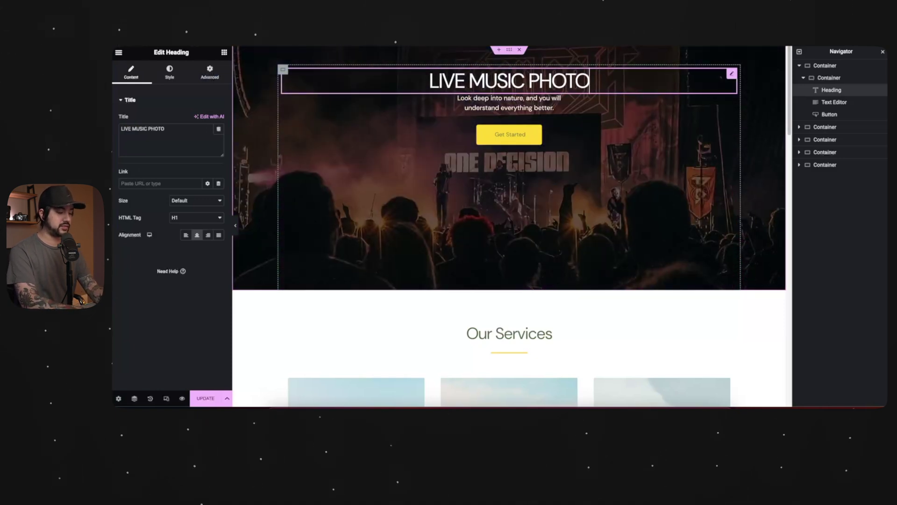
pyautogui.write('GRAPHER/VIDEOGRAPHER')
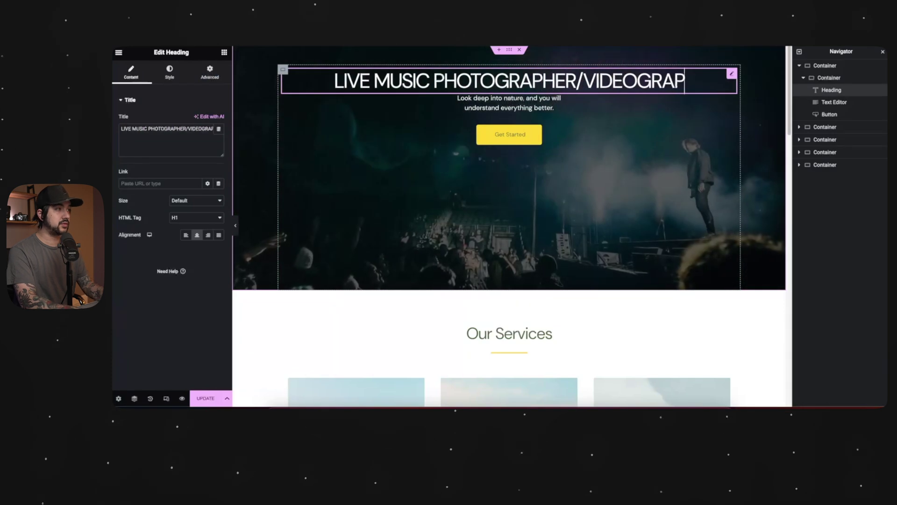
# Delete the paragraph text widget beneath the hero headline
pyautogui.click(551, 108)
pyautogui.moveTo(553, 108); pyautogui.dragTo(465, 108)
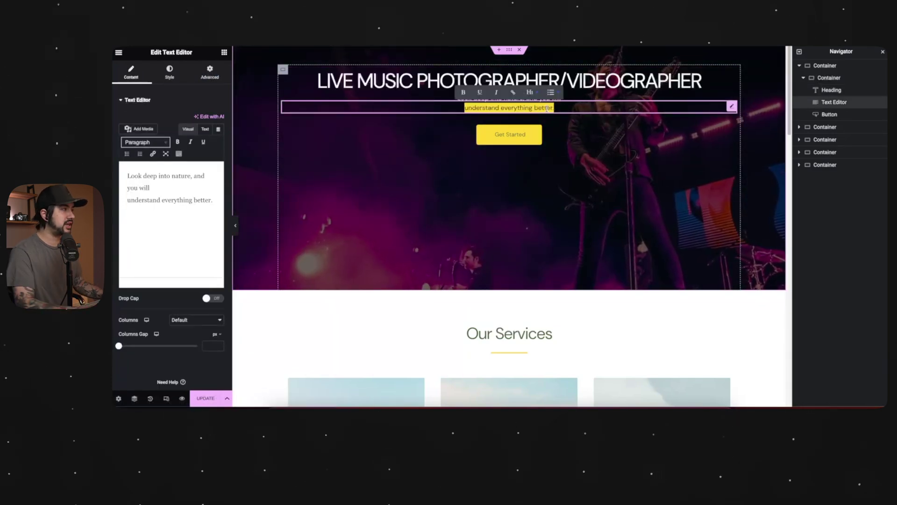
pyautogui.rightClick(869, 103)
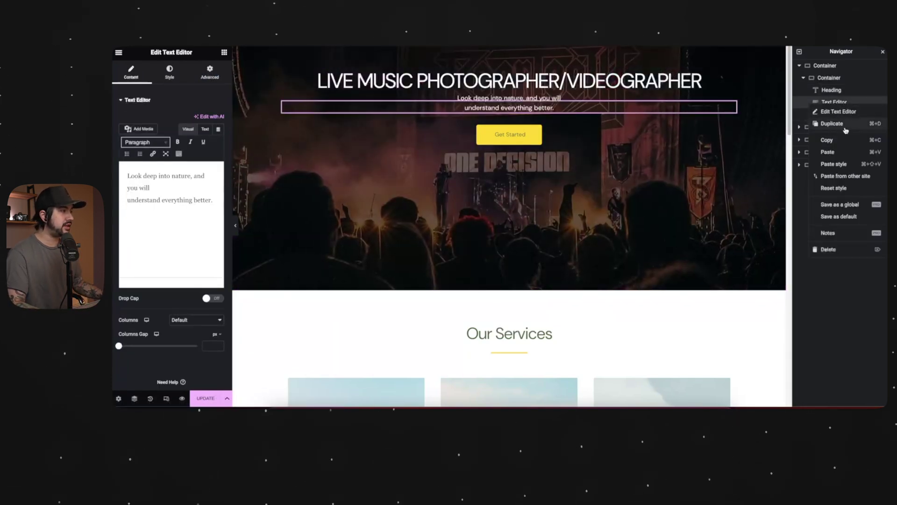
pyautogui.click(827, 251)
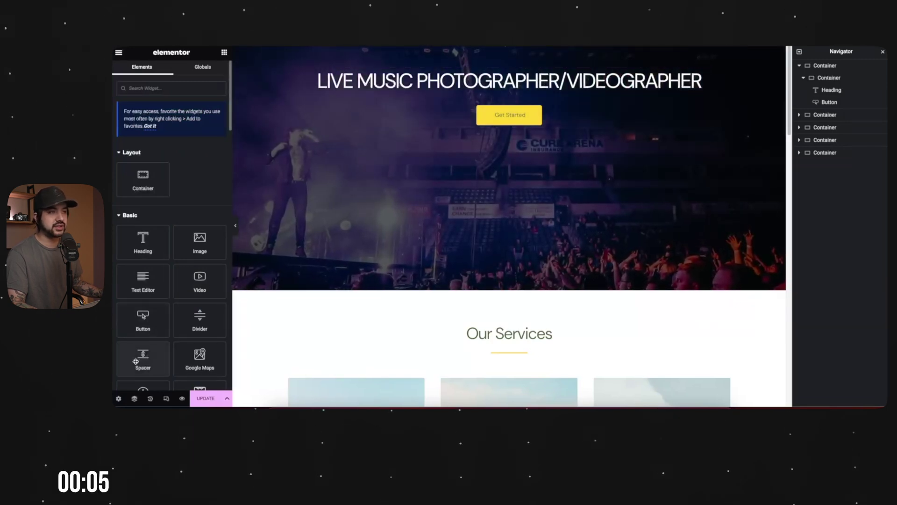
# Add a Spacer above the hero headline and increase its height
pyautogui.moveTo(135, 361); pyautogui.dragTo(439, 72)
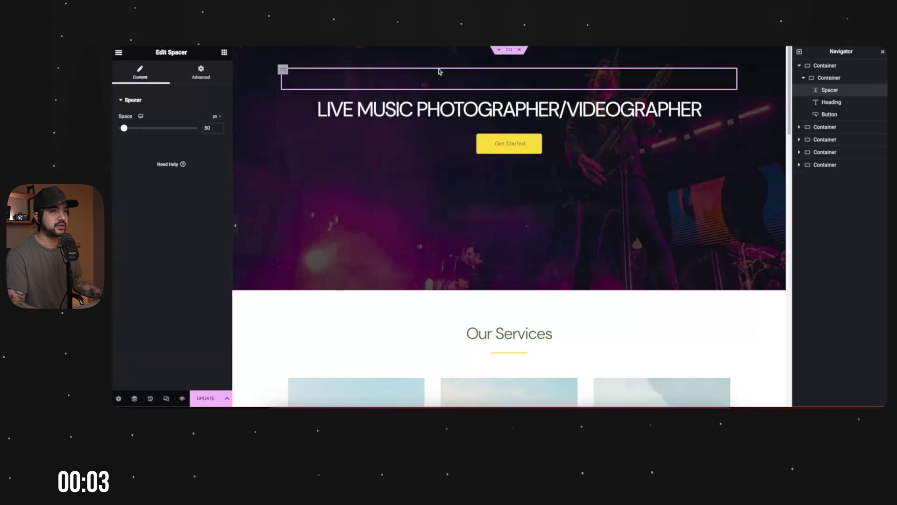
pyautogui.moveTo(125, 128)
pyautogui.mouseDown()
pyautogui.moveTo(160, 131)
pyautogui.moveTo(136, 139)
pyautogui.mouseUp()
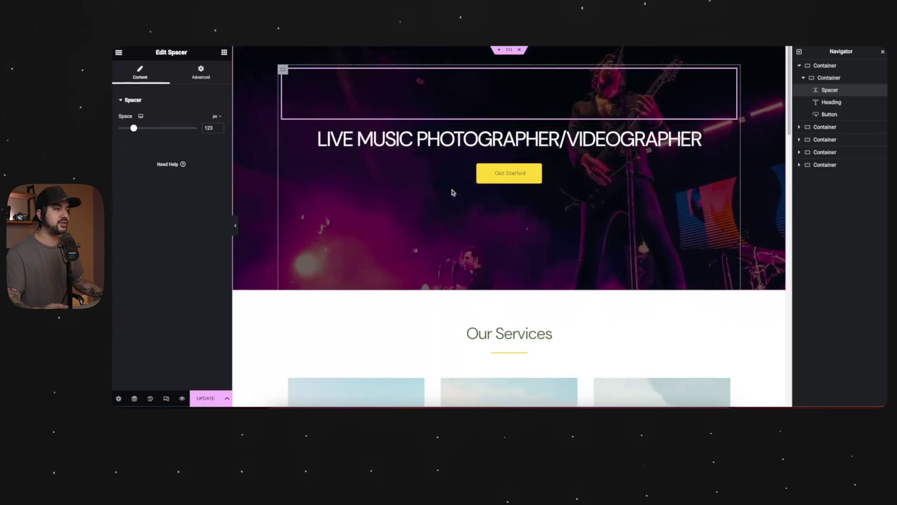
pyautogui.click(270, 143)
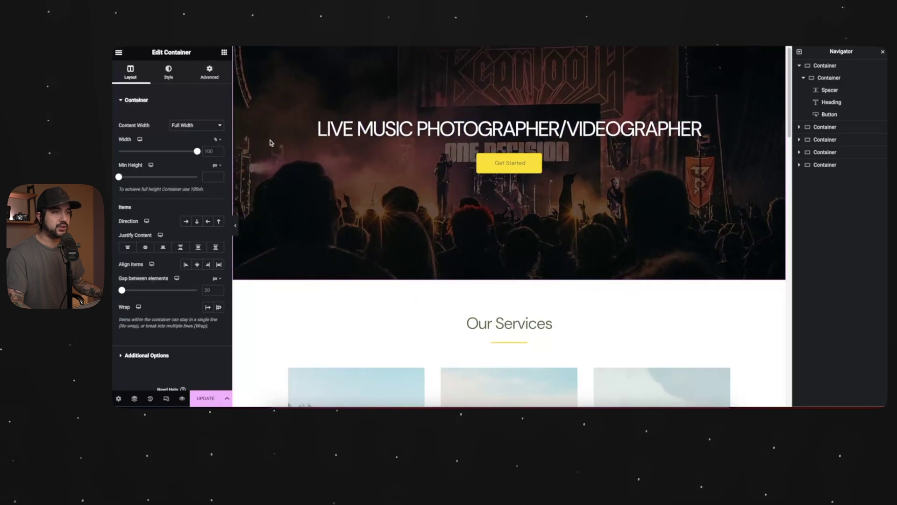
# Set the hero container's Min Height to 454 px, trying Justify Content options before returning to top
pyautogui.rightClick(282, 208)
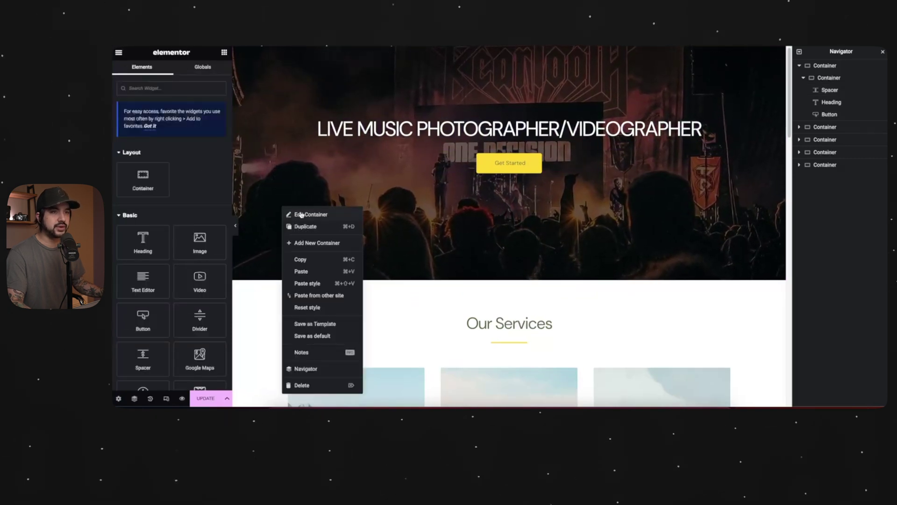
pyautogui.click(302, 215)
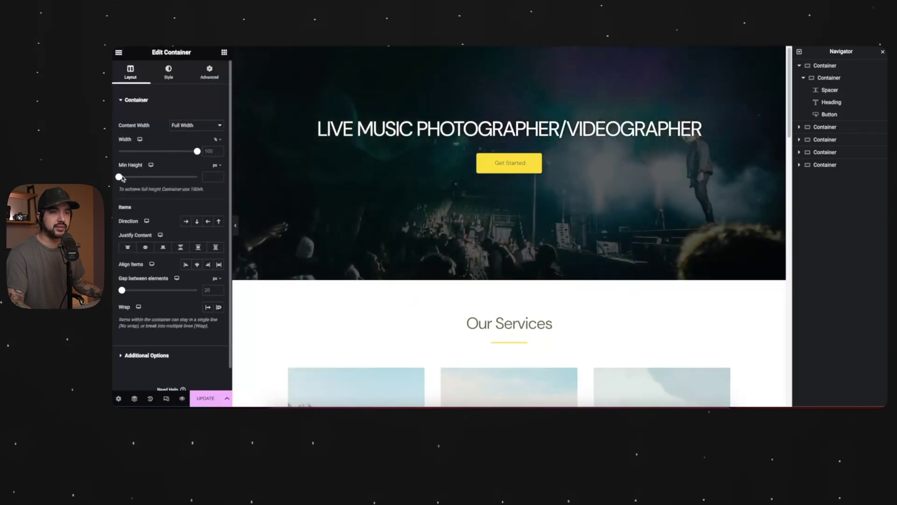
pyautogui.moveTo(120, 178); pyautogui.dragTo(143, 177)
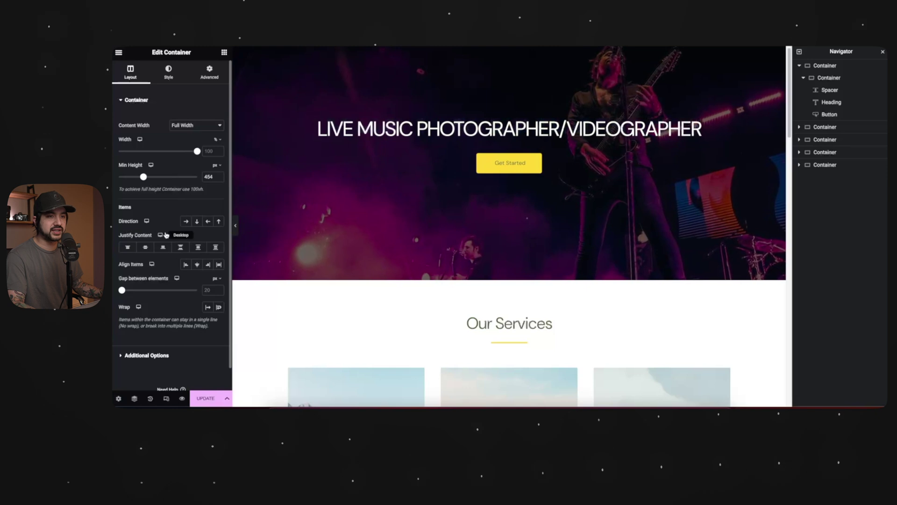
pyautogui.click(149, 248)
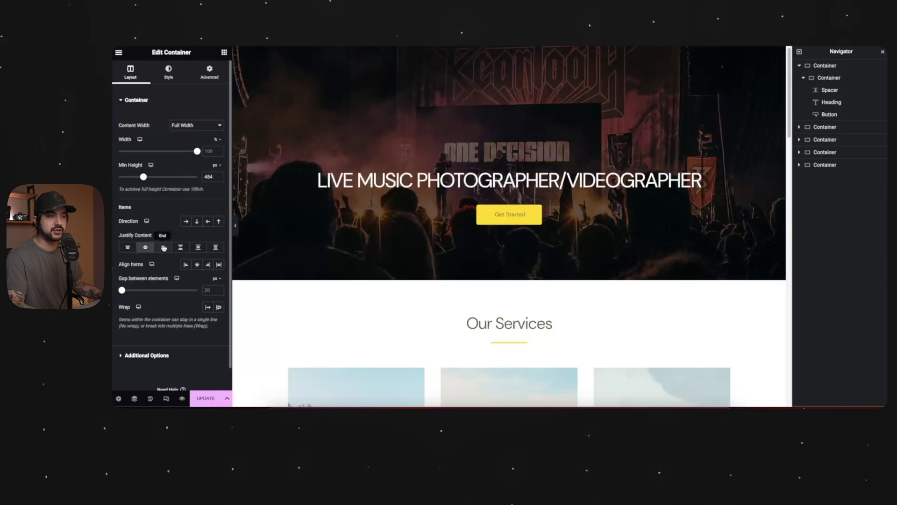
pyautogui.click(164, 248)
pyautogui.click(182, 248)
pyautogui.click(198, 248)
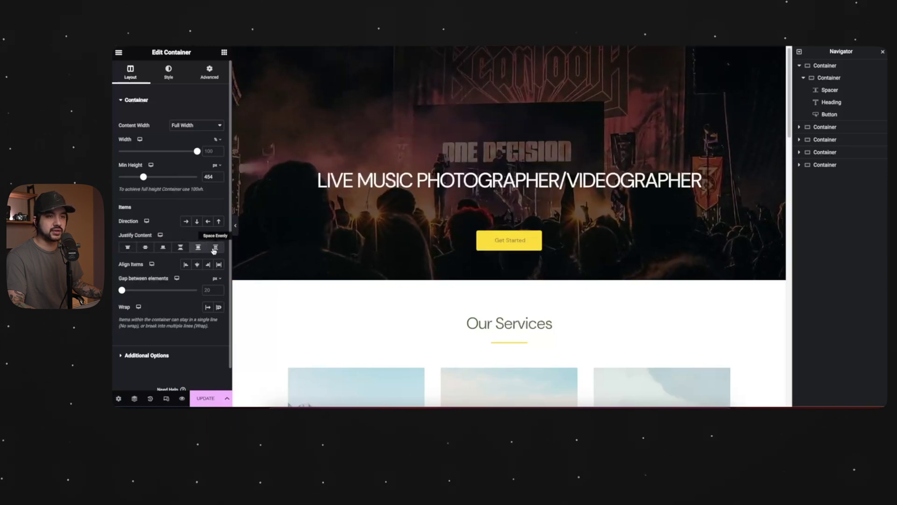
pyautogui.click(127, 247)
# Retitle the Our Services heading to 'What I do...'
pyautogui.scroll(-5, 358, 167)
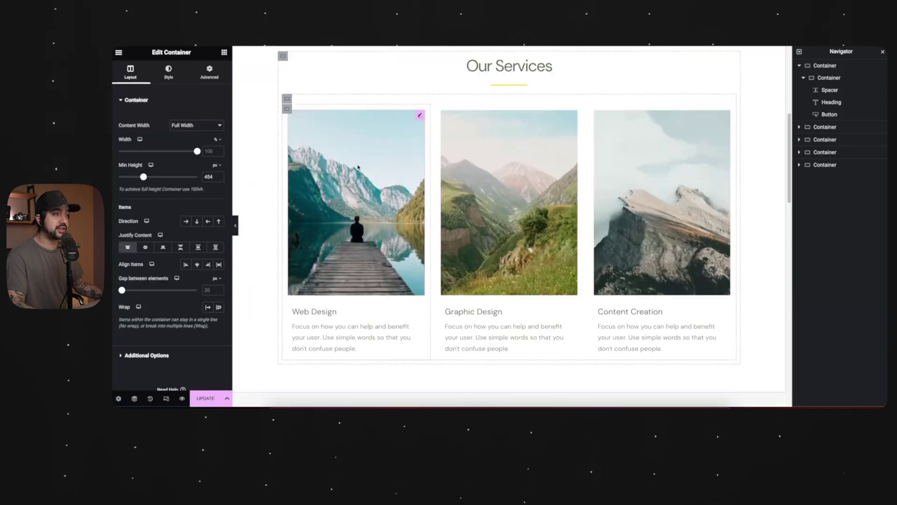
pyautogui.scroll(1, 504, 116)
pyautogui.tripleClick(502, 84)
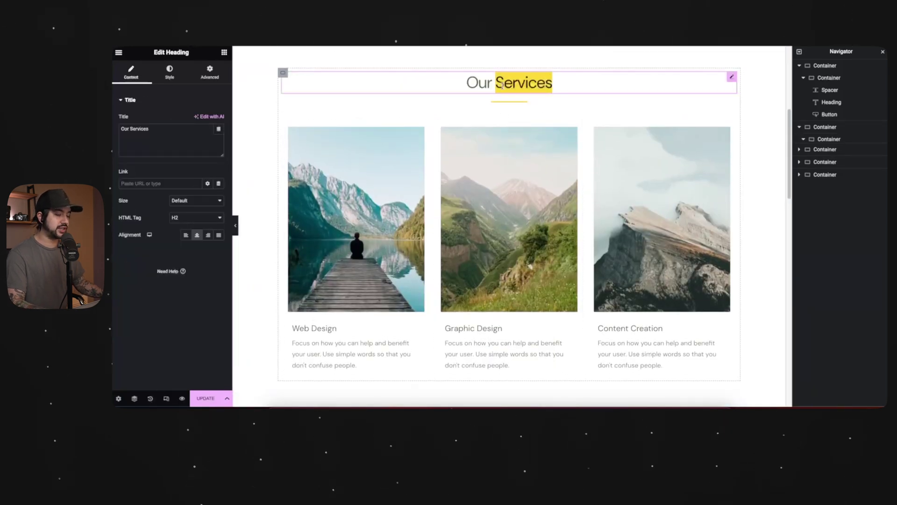
pyautogui.write('What')
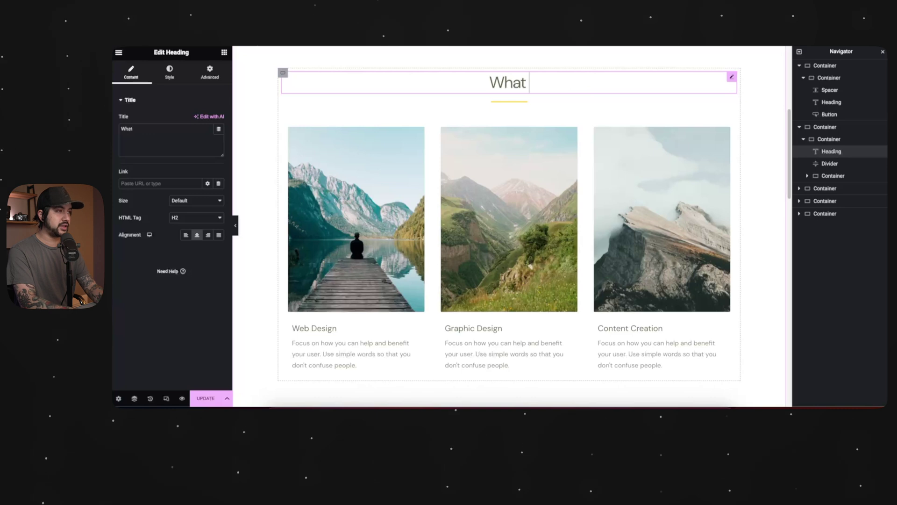
pyautogui.write(' I do...')
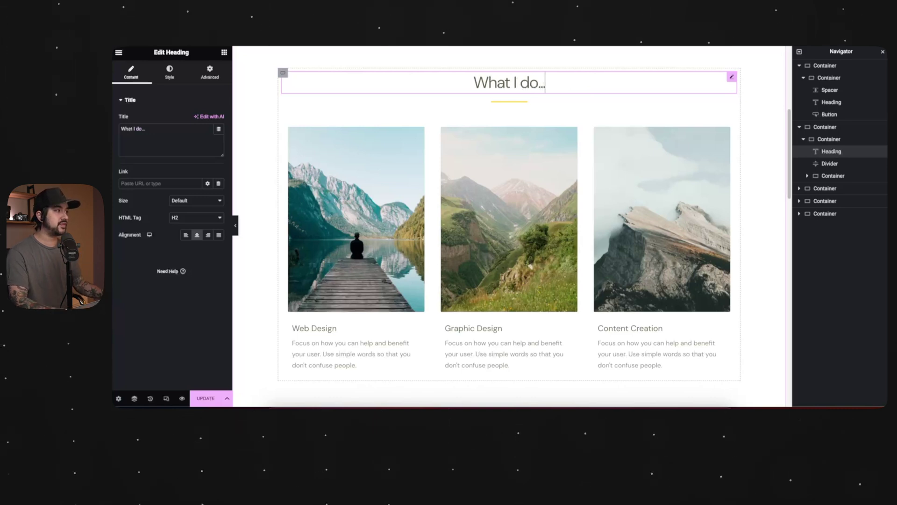
# Replace the first two card images with the silhouetted and red-lit guitarist photos
pyautogui.scroll(-1, 484, 160)
pyautogui.click(356, 196)
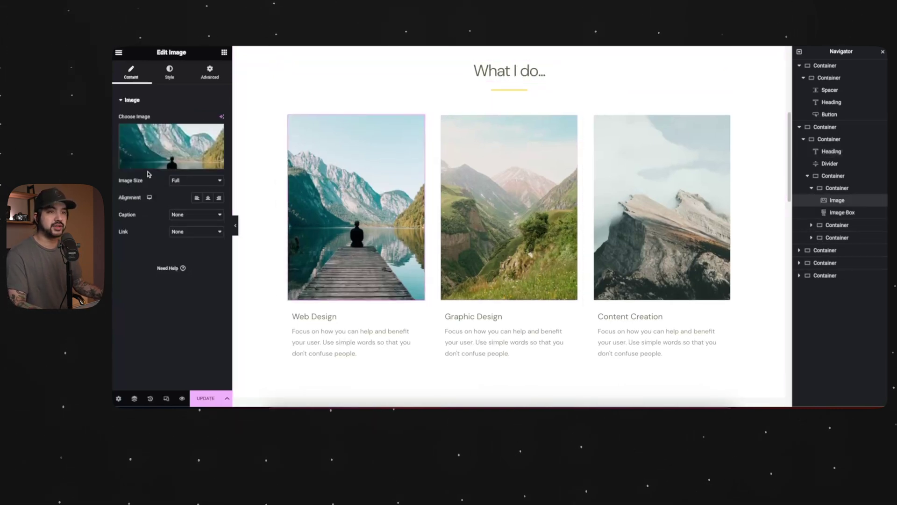
pyautogui.click(182, 159)
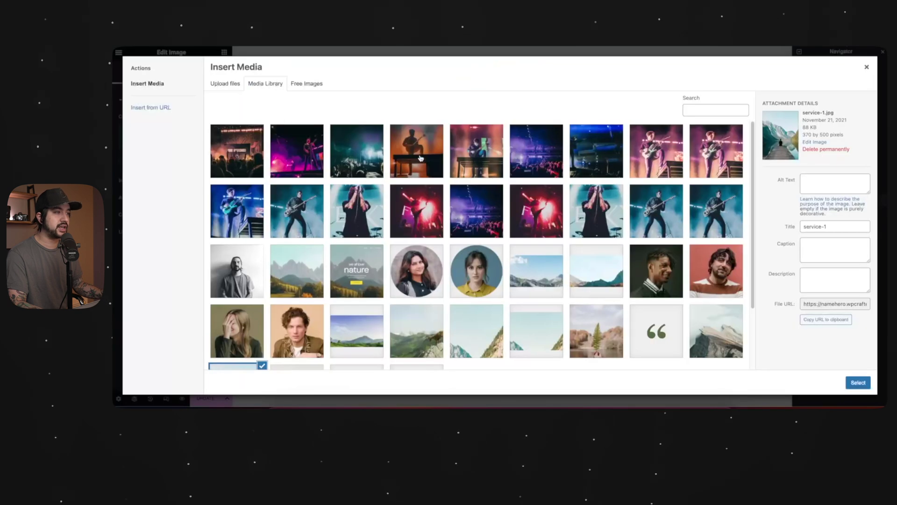
pyautogui.click(420, 158)
pyautogui.click(858, 382)
pyautogui.click(509, 201)
pyautogui.click(198, 142)
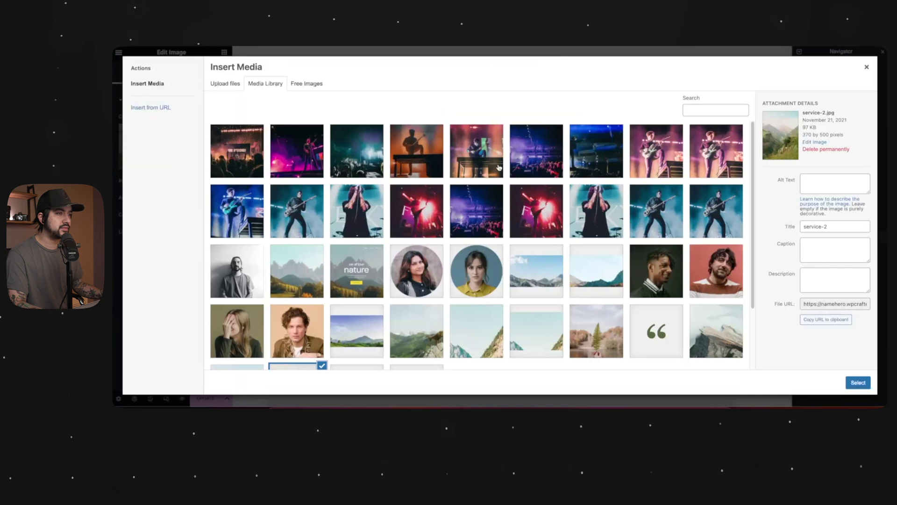
pyautogui.click(434, 223)
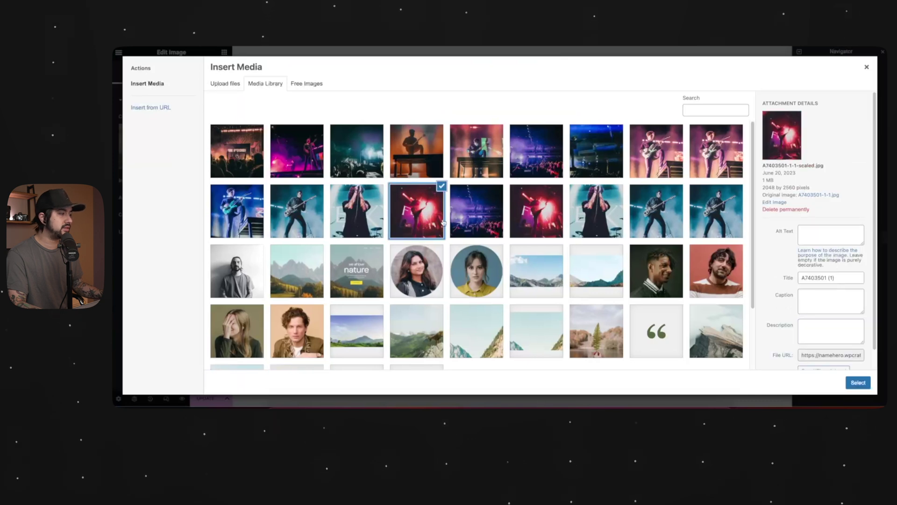
pyautogui.click(859, 382)
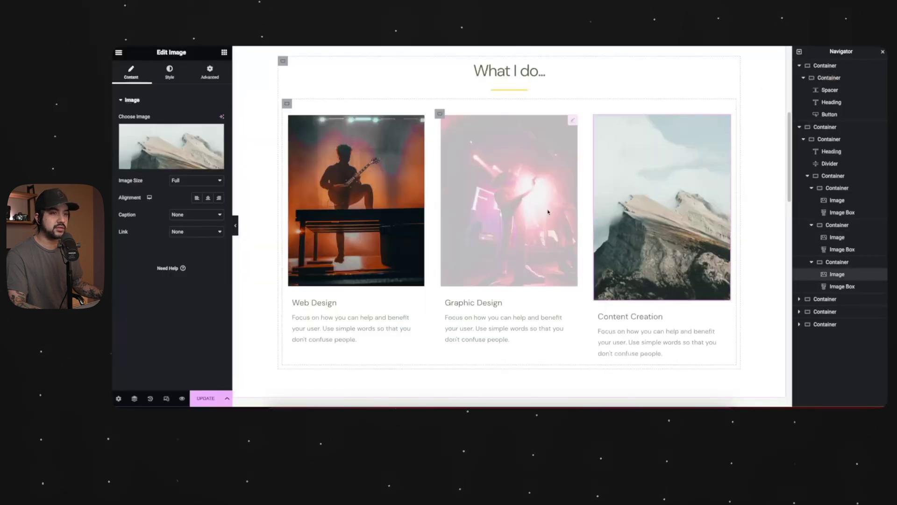
# Swap the third card image for the blue-lit guitarist photo
pyautogui.click(167, 164)
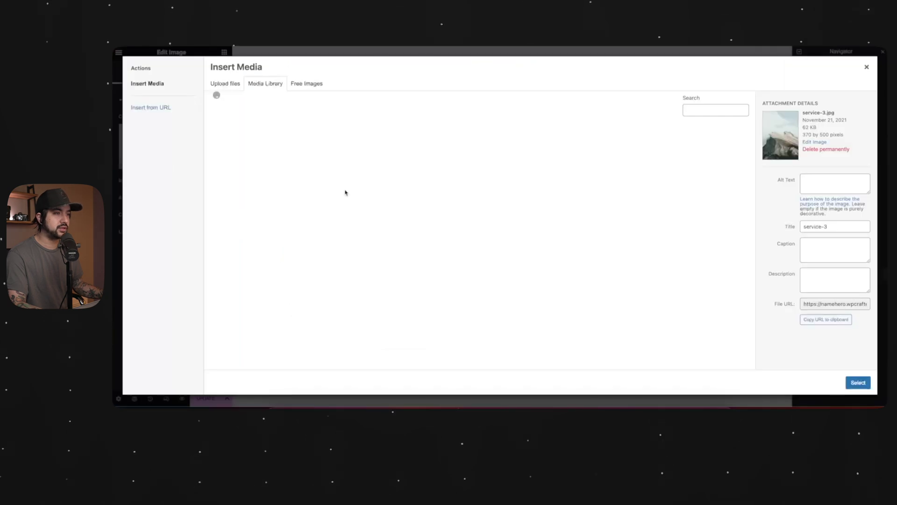
pyautogui.click(295, 213)
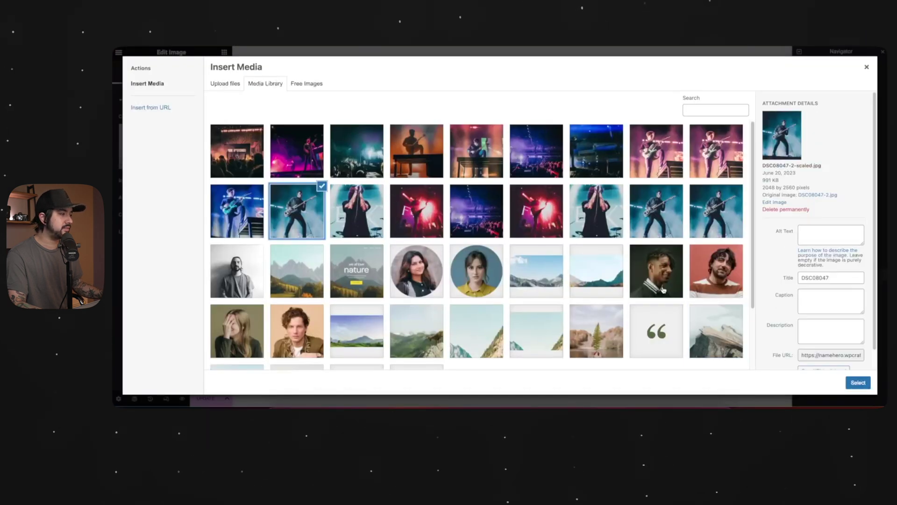
pyautogui.click(866, 386)
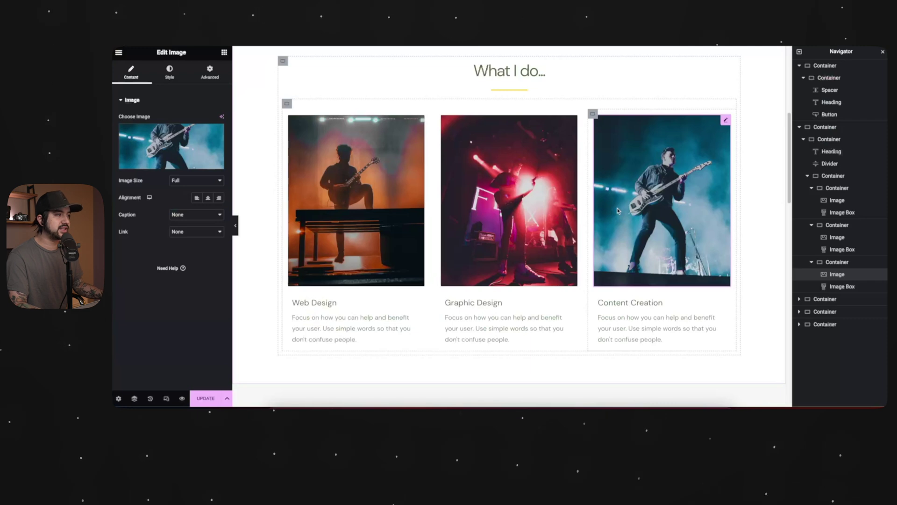
pyautogui.scroll(1, 618, 211)
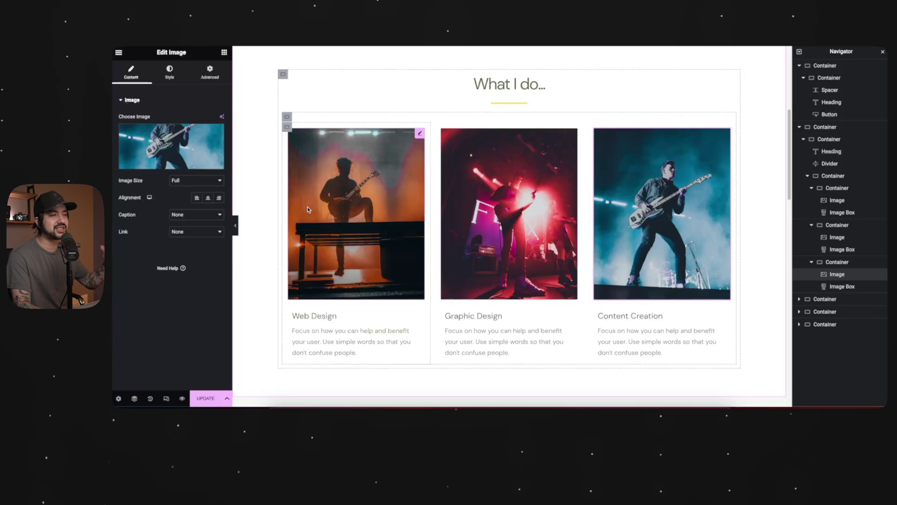
pyautogui.scroll(-1, 307, 209)
# Retitle the Web Design and Graphic Design cards to 'Live Photography' and 'Music Videos'
pyautogui.click(330, 271)
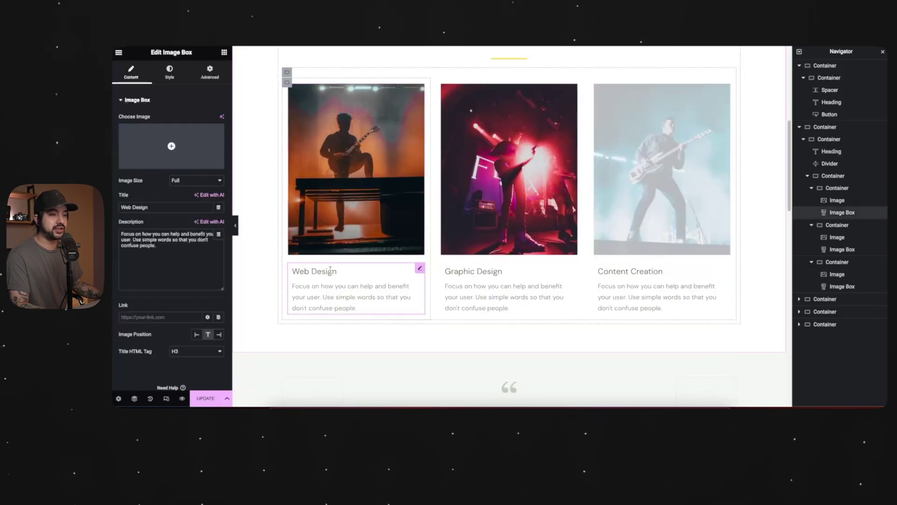
pyautogui.tripleClick(331, 270)
pyautogui.write('Live Photography')
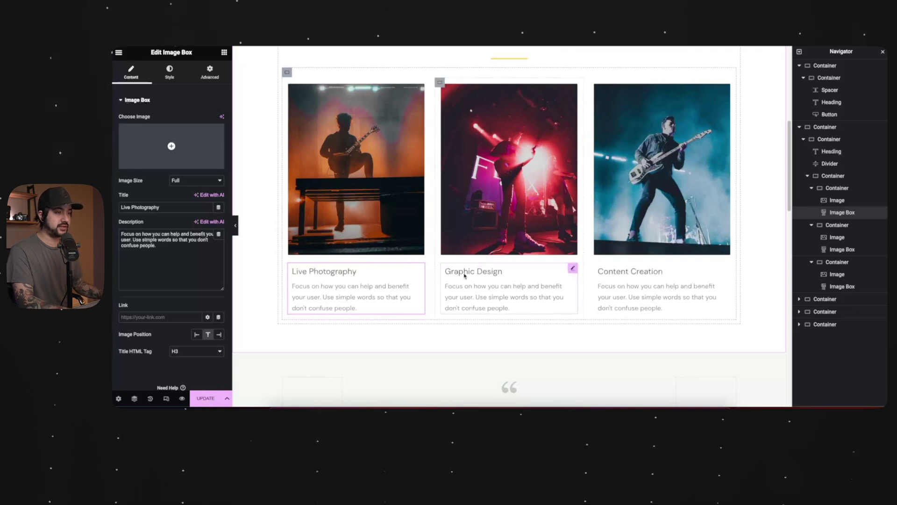
pyautogui.click(460, 271)
pyautogui.tripleClick(460, 271)
pyautogui.write('Music Videos')
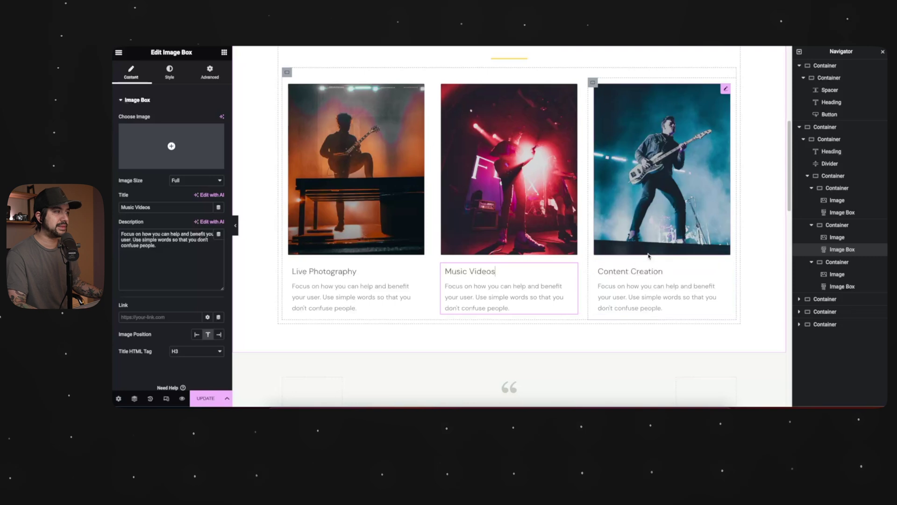
pyautogui.scroll(-5, 512, 140)
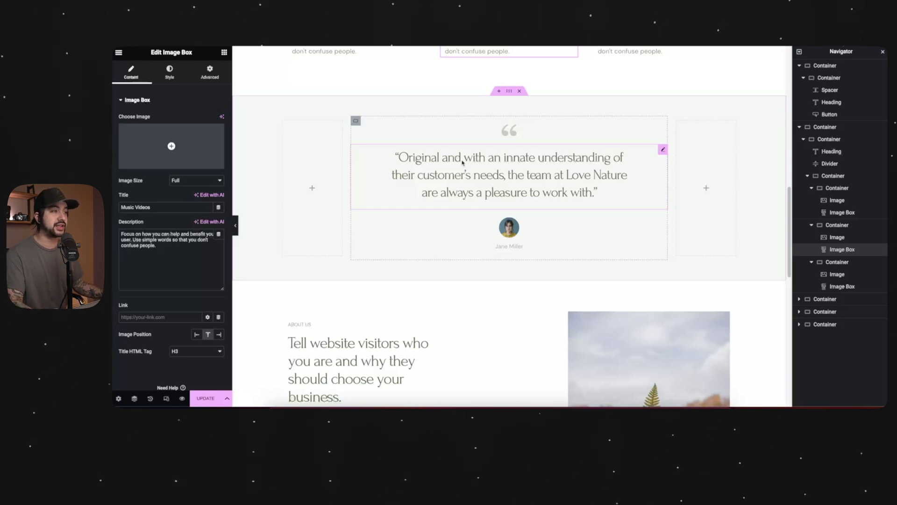
pyautogui.click(389, 135)
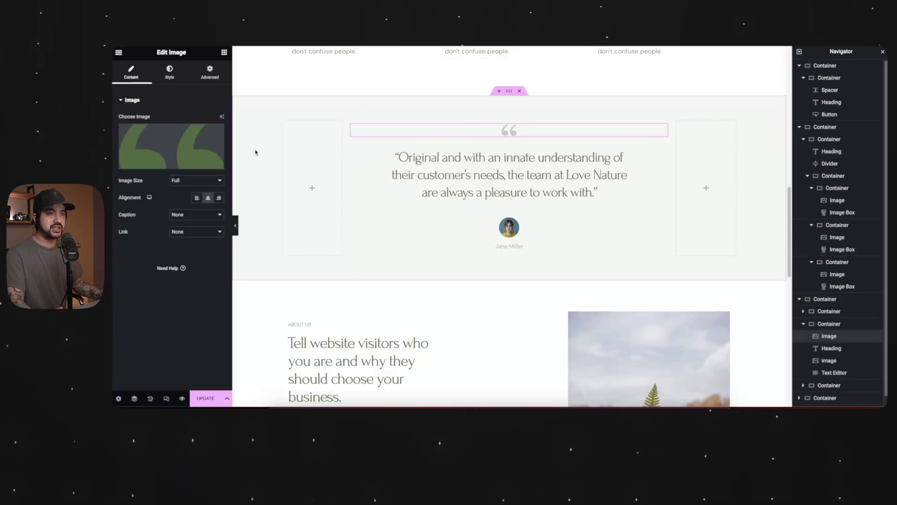
pyautogui.moveTo(184, 148)
pyautogui.click(183, 163)
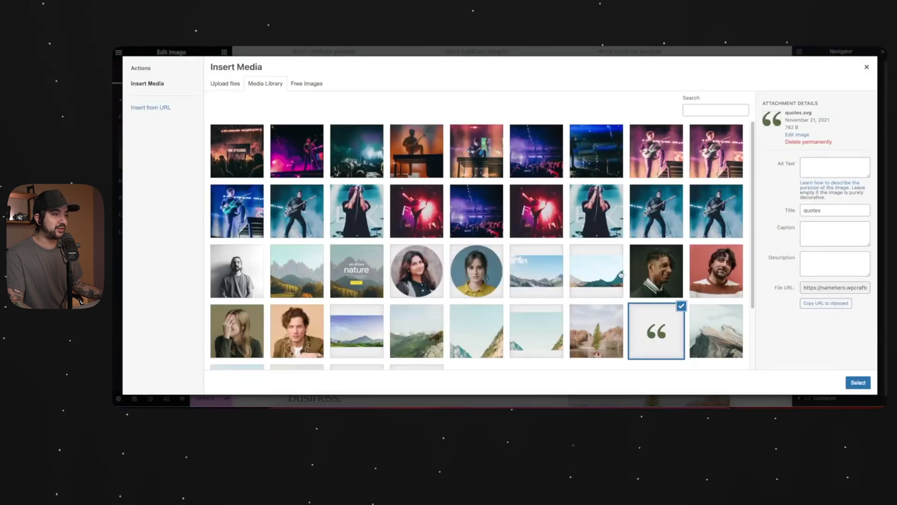
pyautogui.click(491, 268)
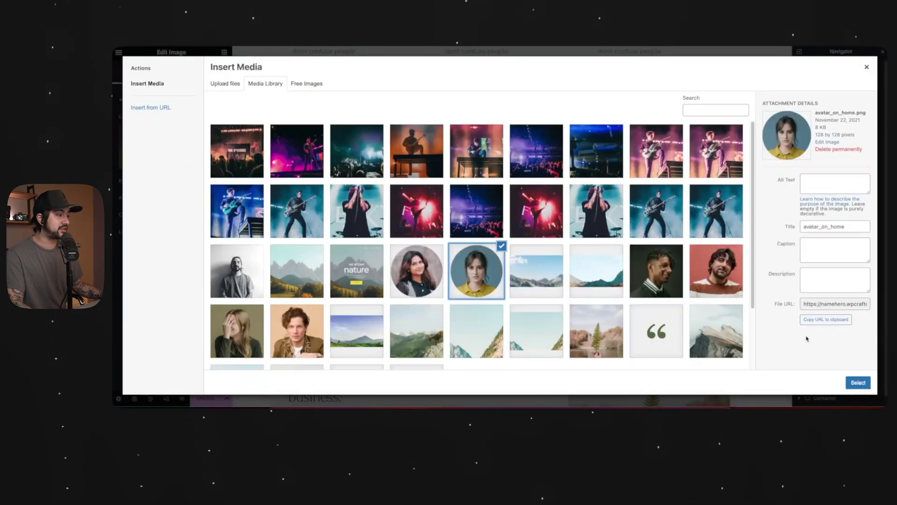
pyautogui.click(858, 382)
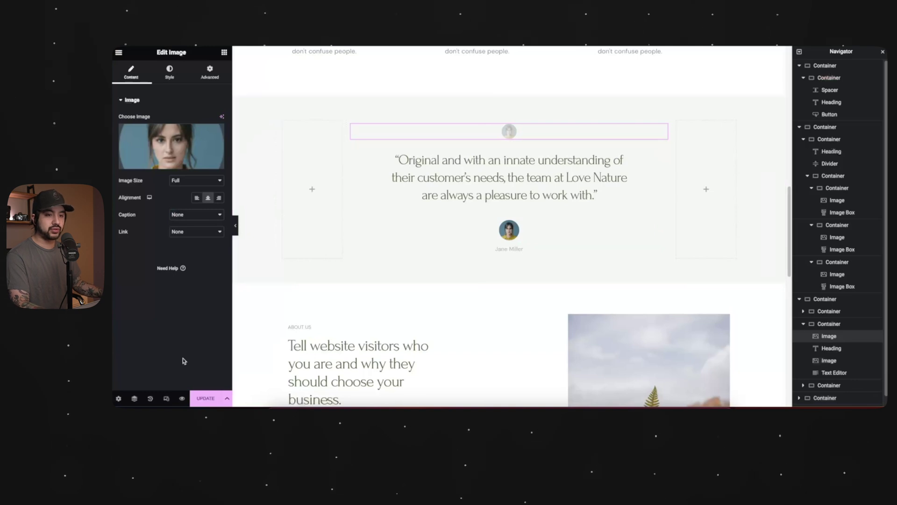
pyautogui.click(150, 398)
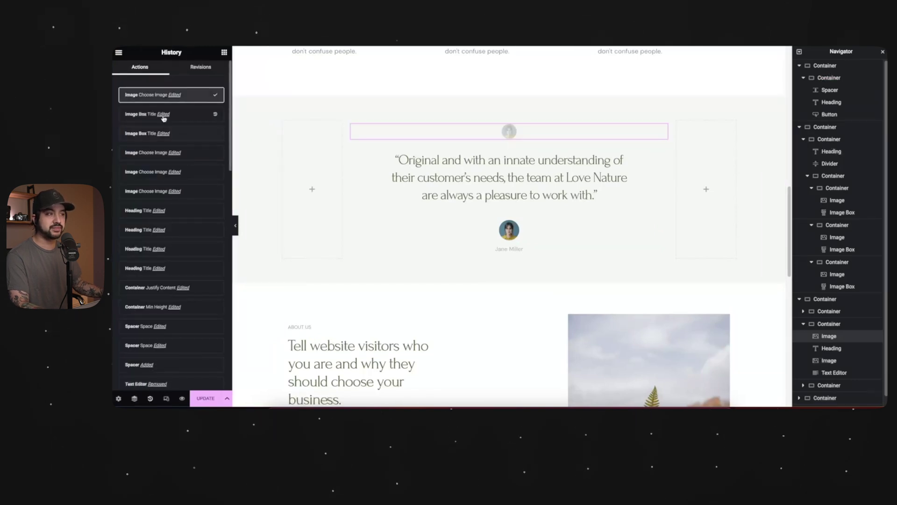
pyautogui.click(180, 115)
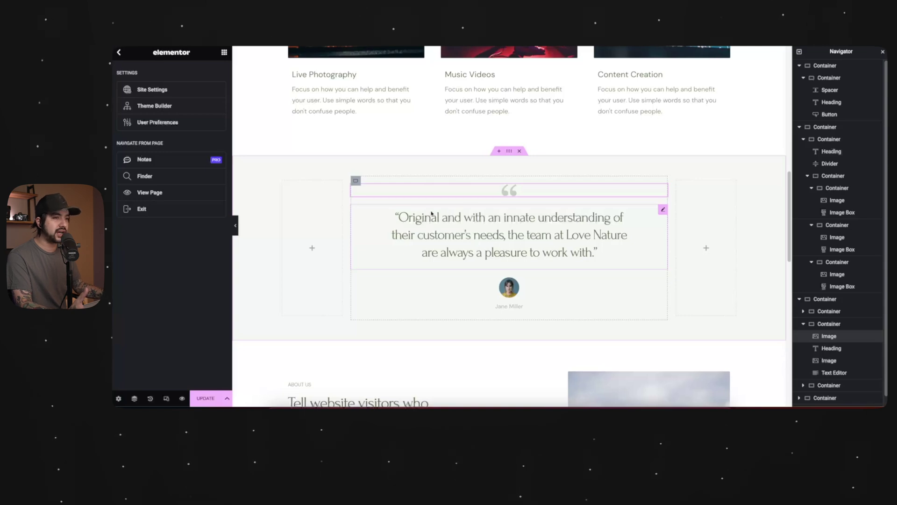
pyautogui.scroll(-5, 531, 260)
pyautogui.click(649, 227)
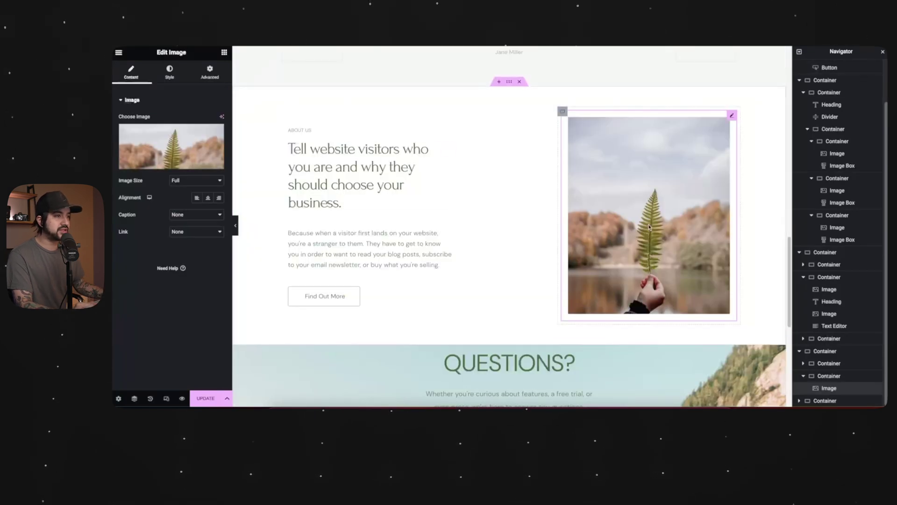
# Upload IMG_6386.jpg and use it in place of the About Us fern photo
pyautogui.moveTo(210, 152)
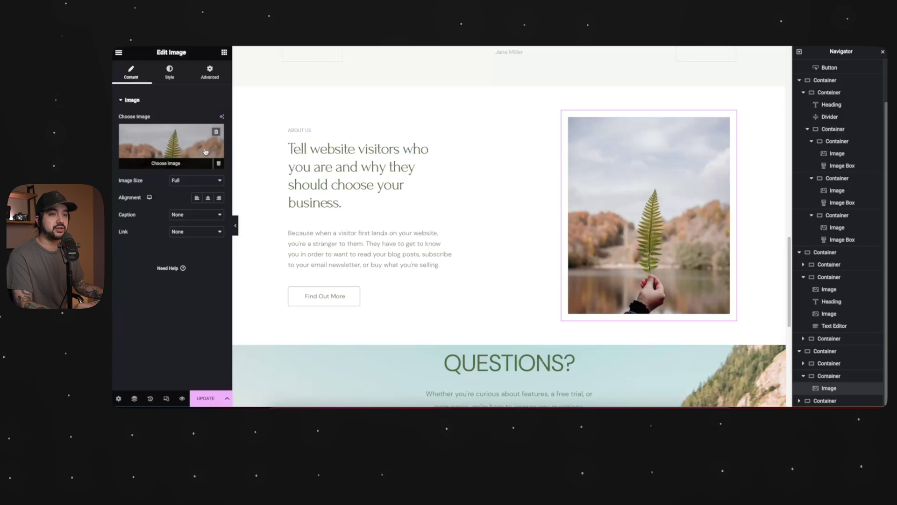
pyautogui.click(202, 151)
pyautogui.click(218, 86)
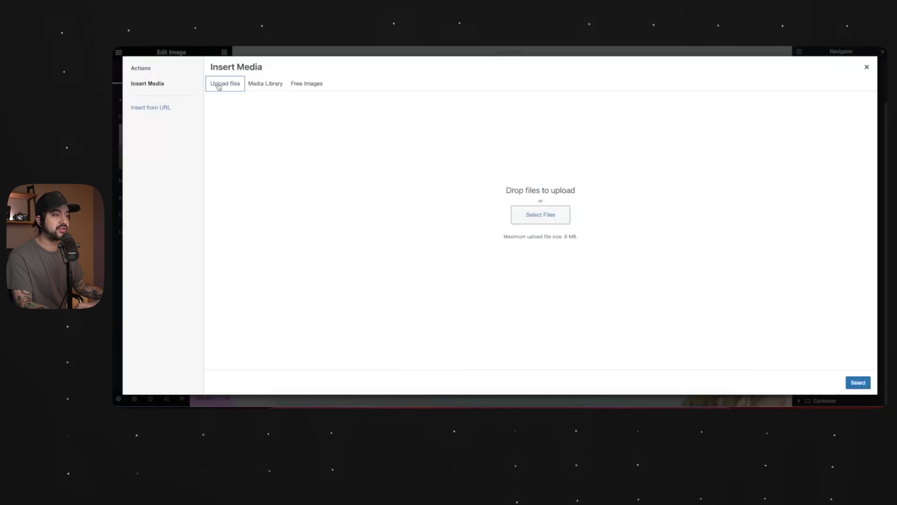
pyautogui.click(531, 215)
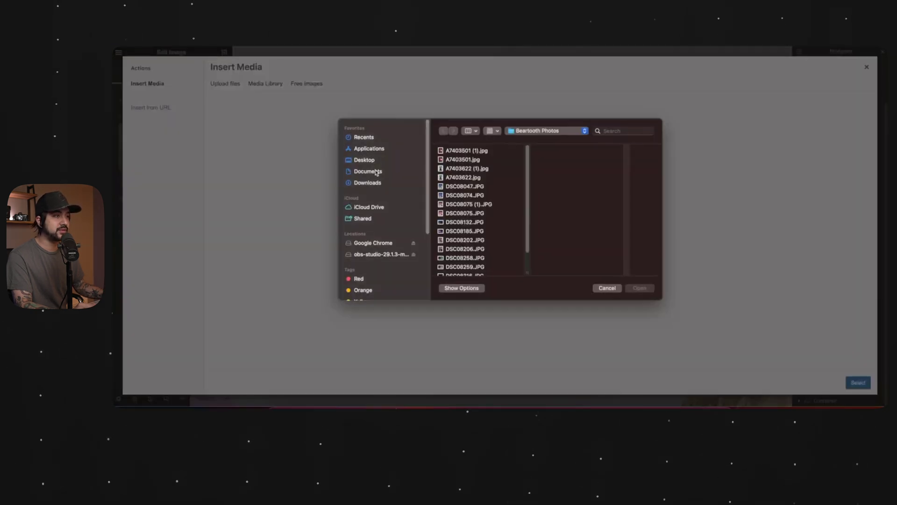
pyautogui.scroll(-3, 458, 227)
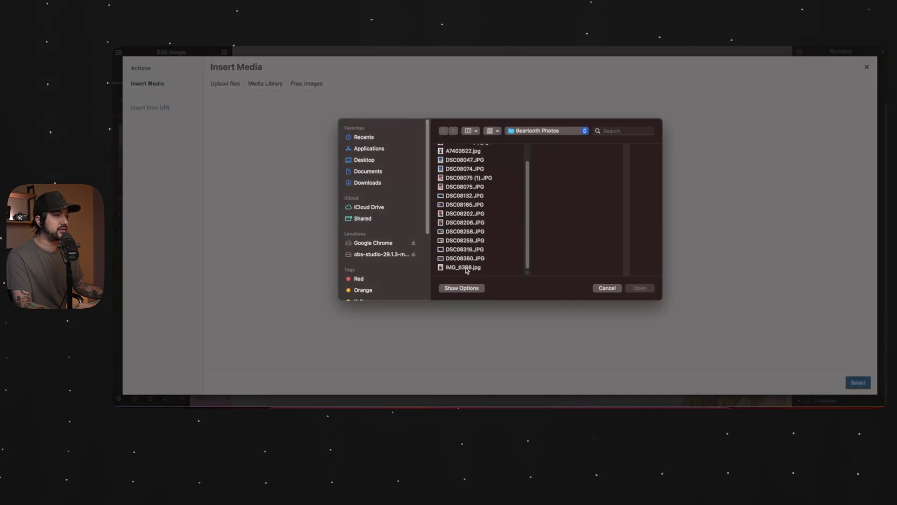
pyautogui.click(467, 269)
pyautogui.click(645, 292)
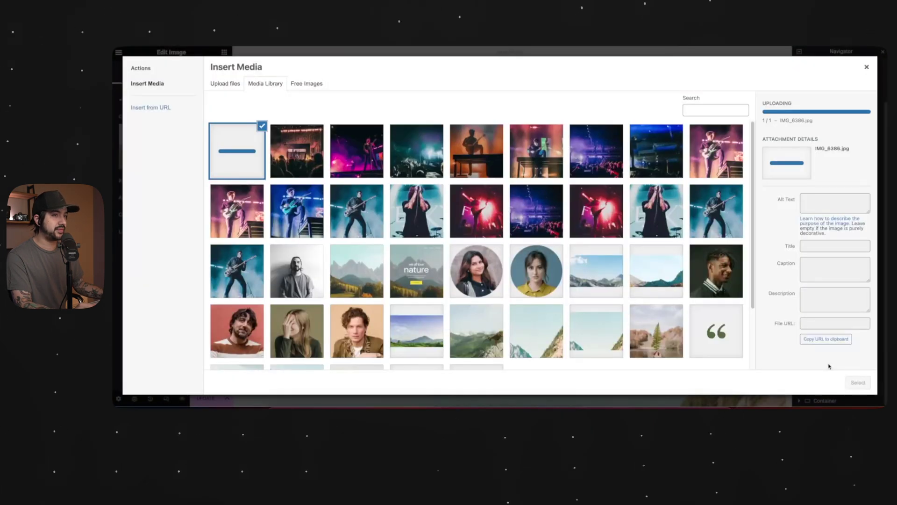
pyautogui.click(858, 382)
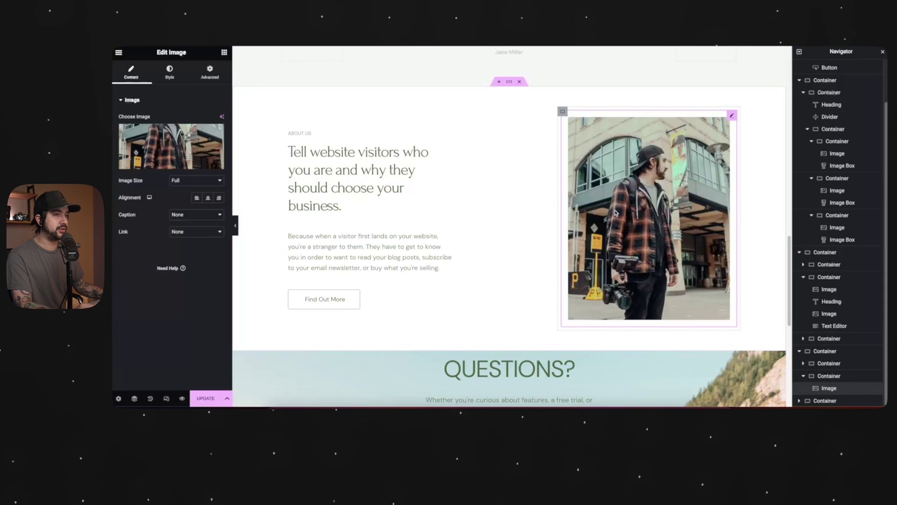
# Link the Find Out More button to the About page
pyautogui.doubleClick(320, 140)
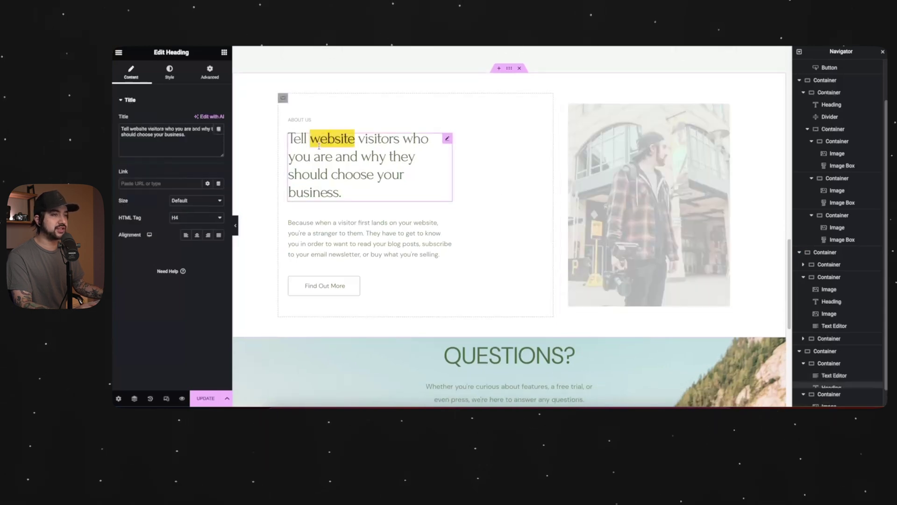
pyautogui.tripleClick(343, 184)
pyautogui.click(299, 232)
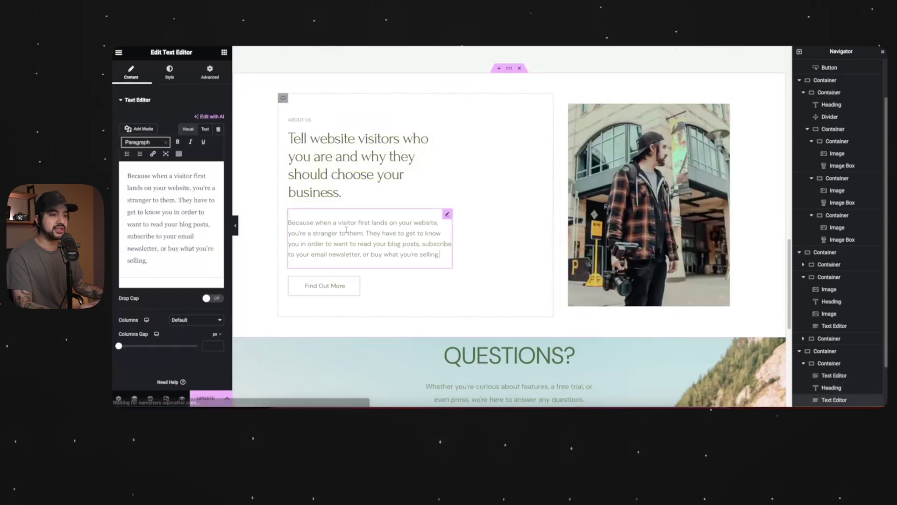
pyautogui.scroll(-1, 327, 261)
pyautogui.click(339, 273)
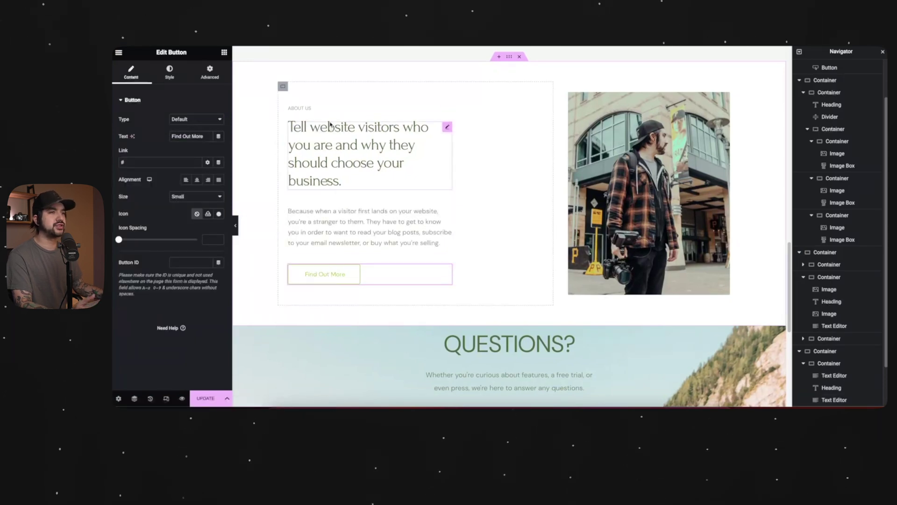
pyautogui.click(157, 164)
pyautogui.press('BackSpace')
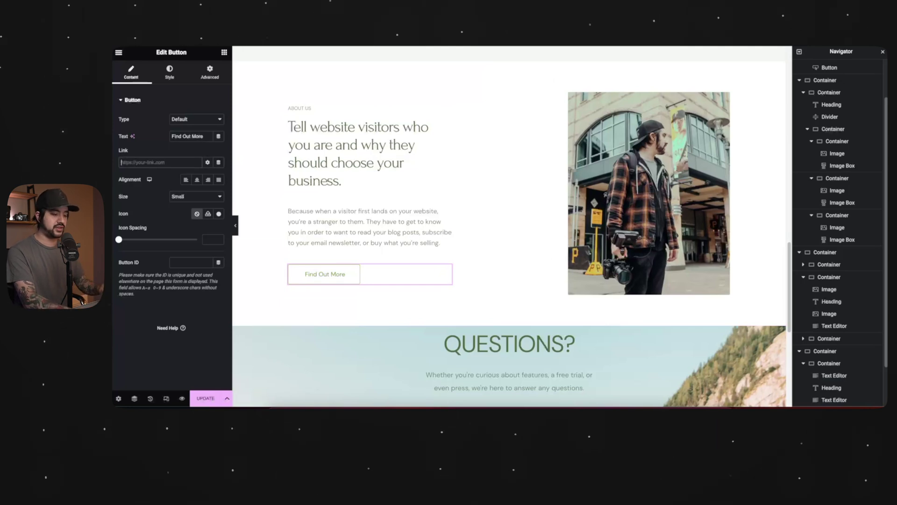
pyautogui.write('About')
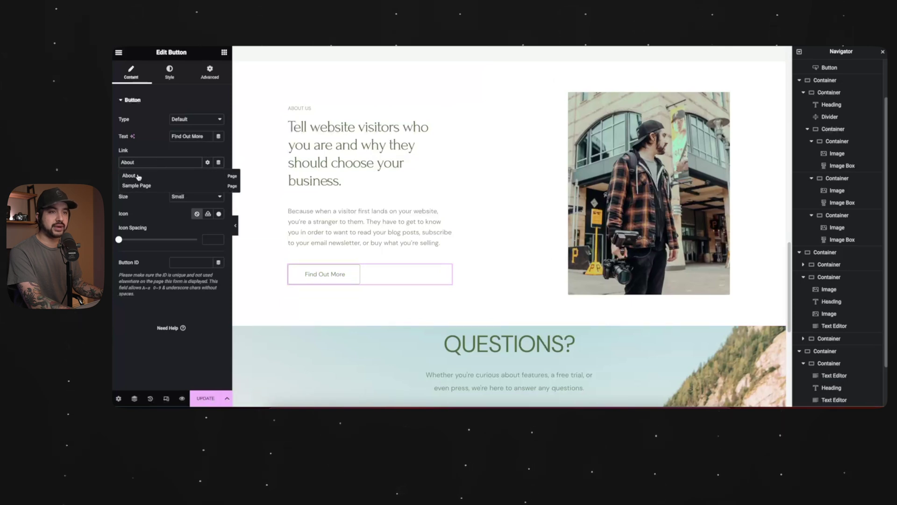
pyautogui.click(129, 176)
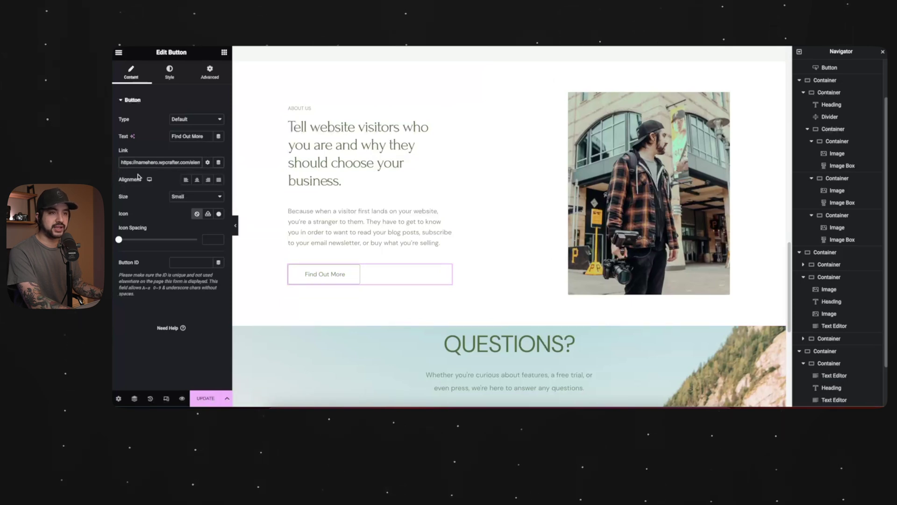
# Keep the button left-aligned, set its size to Large, and save the page
pyautogui.click(198, 181)
pyautogui.click(208, 180)
pyautogui.click(219, 180)
pyautogui.click(185, 180)
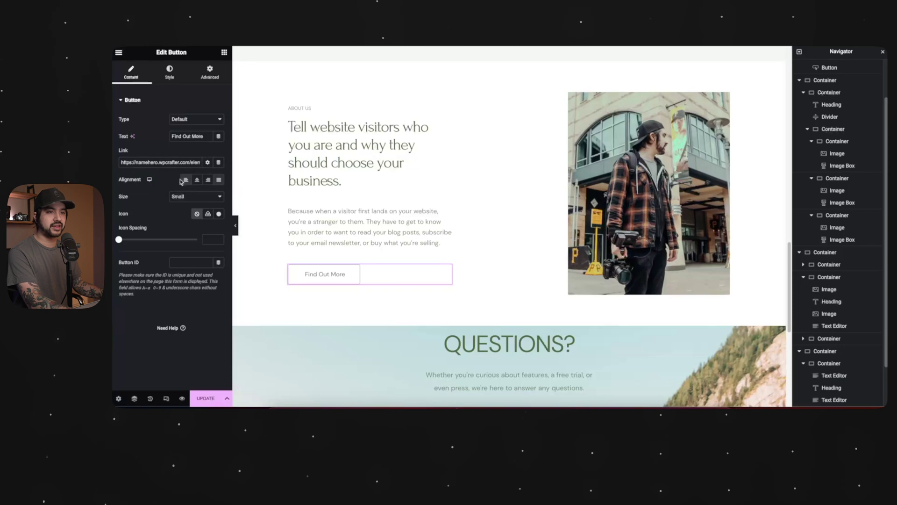
pyautogui.click(196, 196)
pyautogui.click(192, 217)
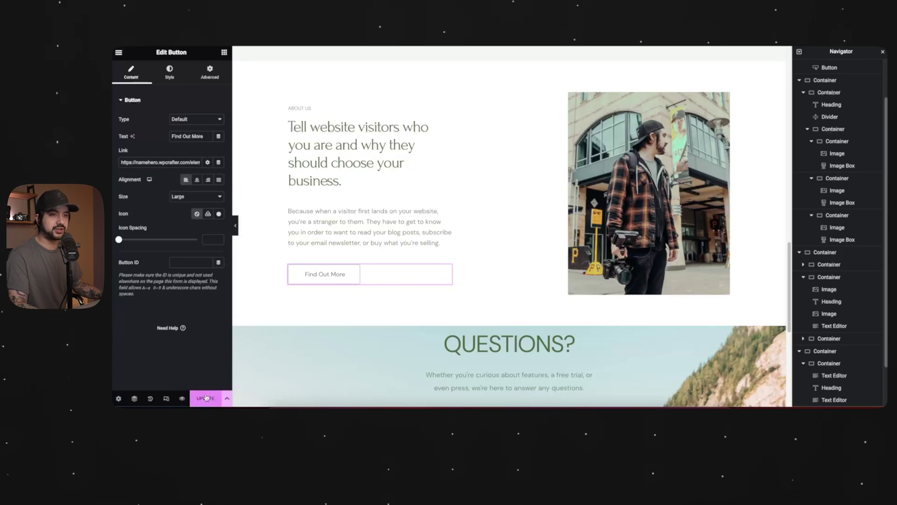
pyautogui.click(205, 397)
# Give the QUESTIONS container a video background using the pasted YouTube concert link
pyautogui.scroll(-4, 276, 308)
pyautogui.click(272, 193)
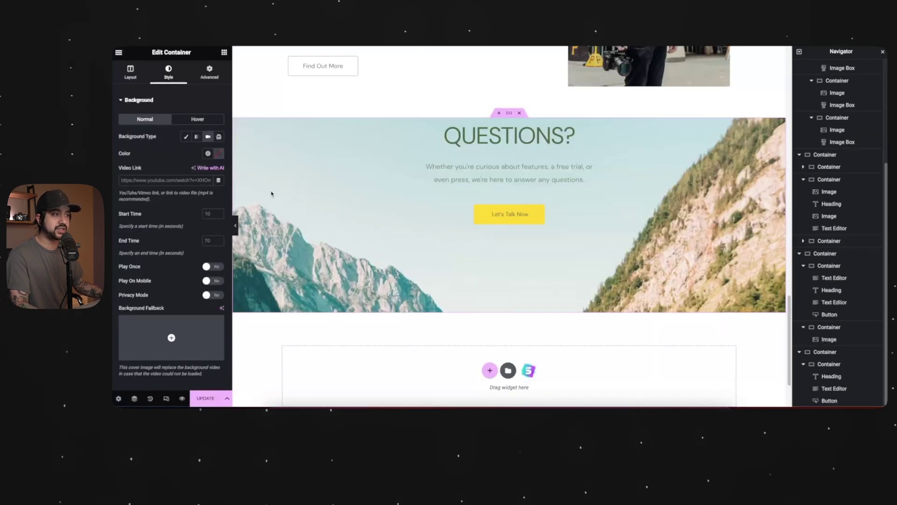
pyautogui.rightClick(272, 193)
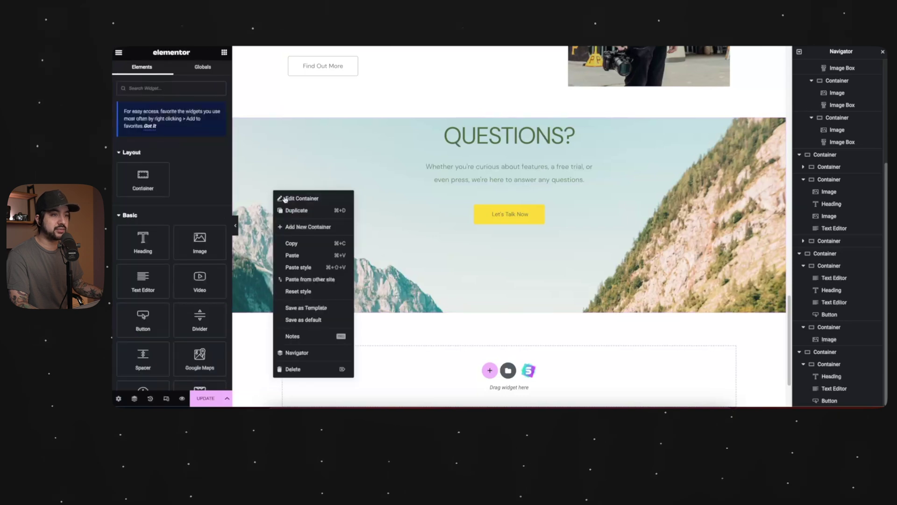
pyautogui.click(302, 199)
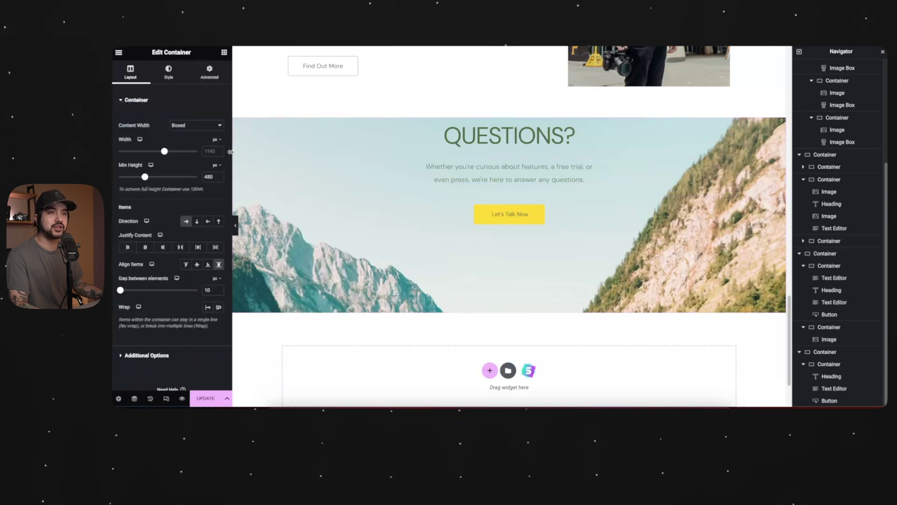
pyautogui.click(171, 71)
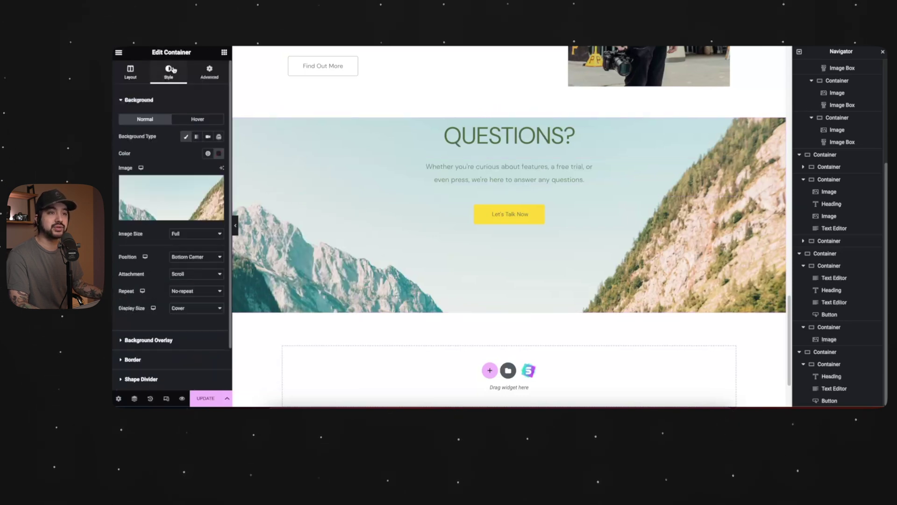
pyautogui.click(207, 137)
pyautogui.click(170, 178)
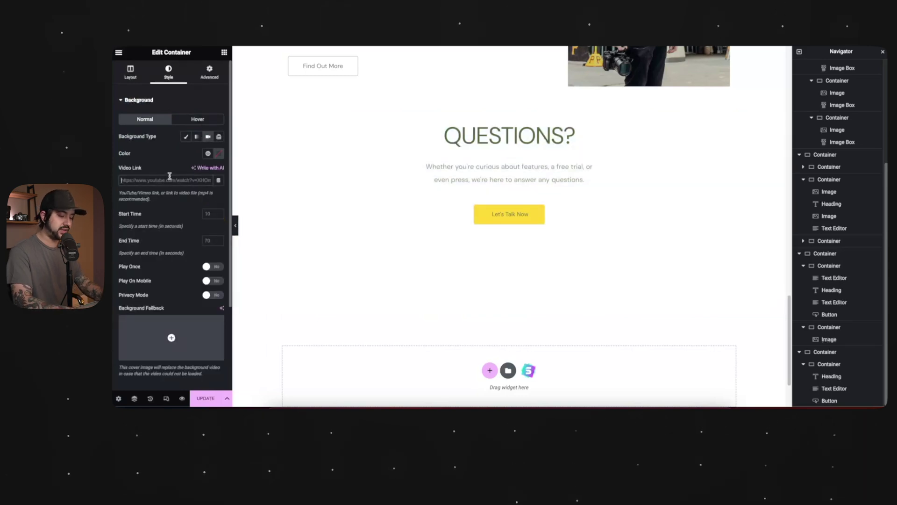
pyautogui.write('https://www.youtube.com/watch?v=9aU2xOv4uYc')
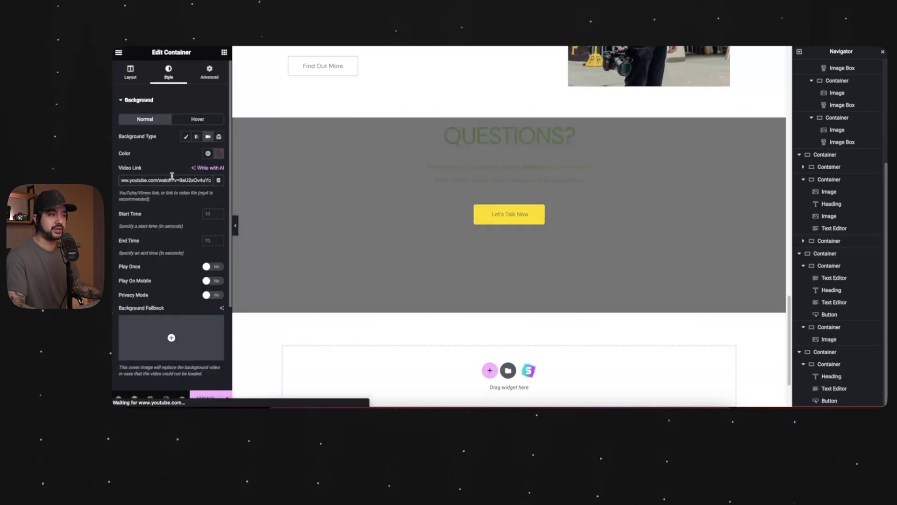
# Add a classic black background overlay with slightly lowered opacity
pyautogui.scroll(-3, 160, 206)
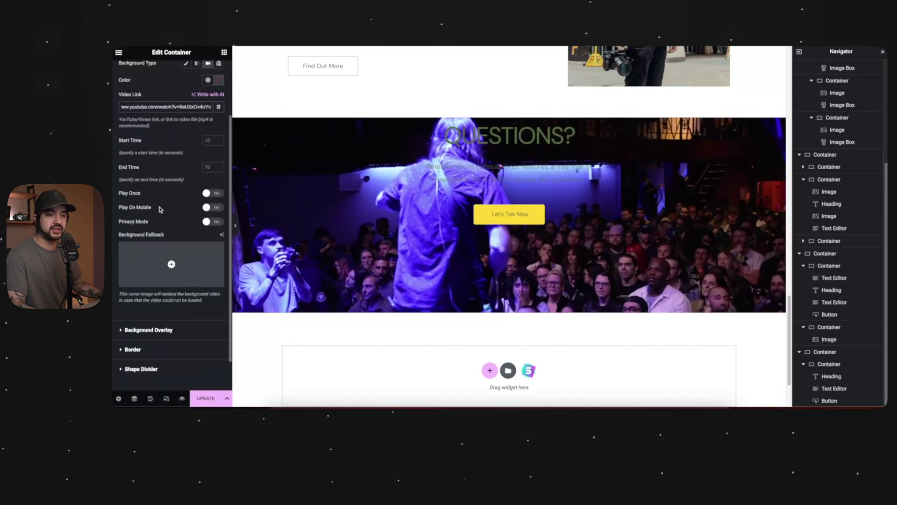
pyautogui.click(161, 313)
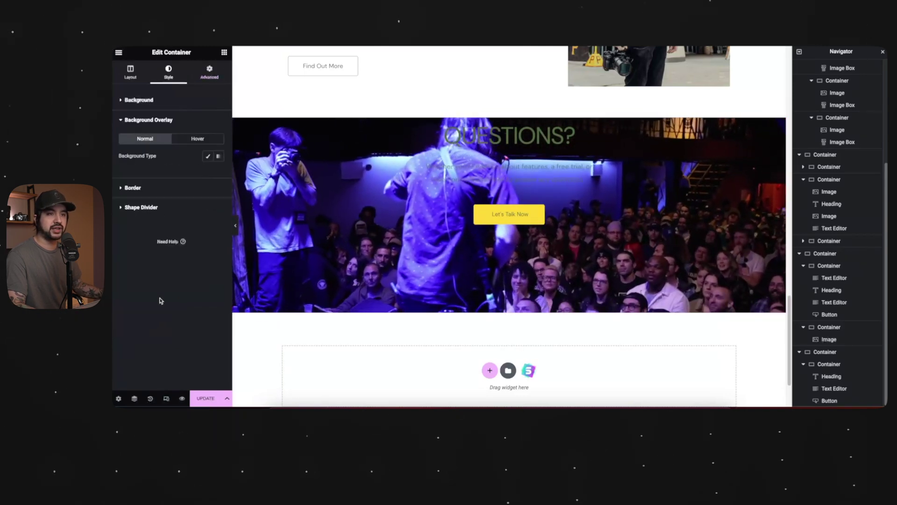
pyautogui.click(219, 156)
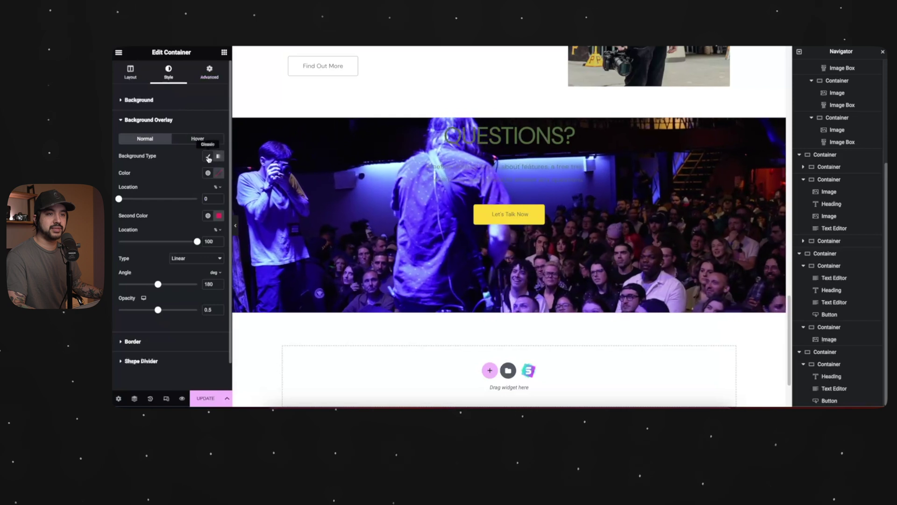
pyautogui.click(208, 156)
pyautogui.click(218, 172)
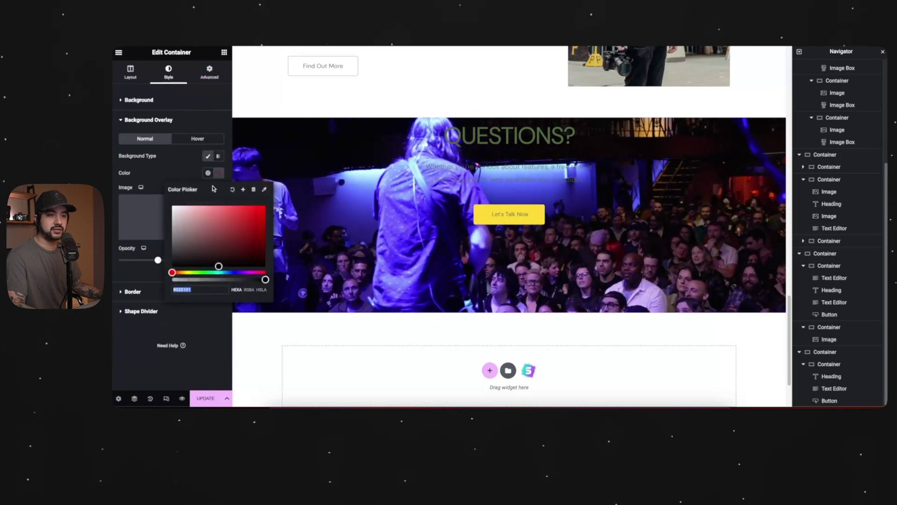
pyautogui.click(172, 266)
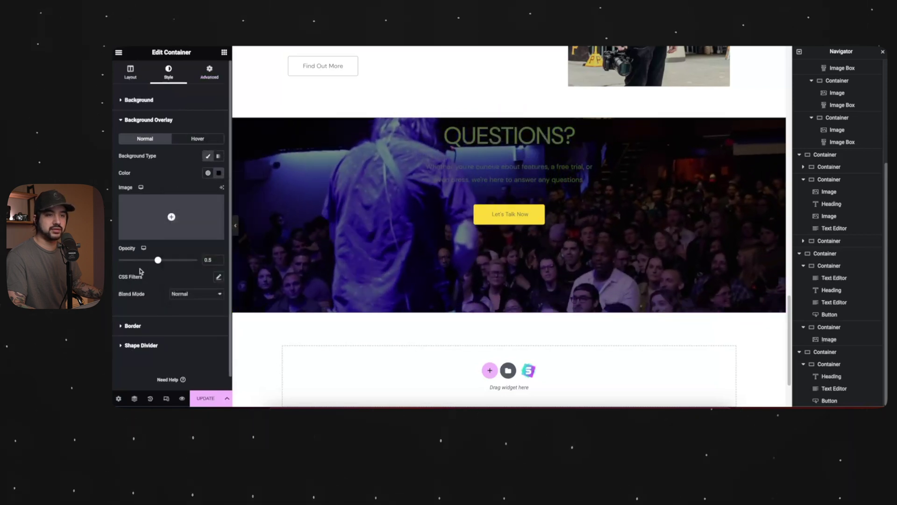
pyautogui.moveTo(158, 260); pyautogui.dragTo(179, 260)
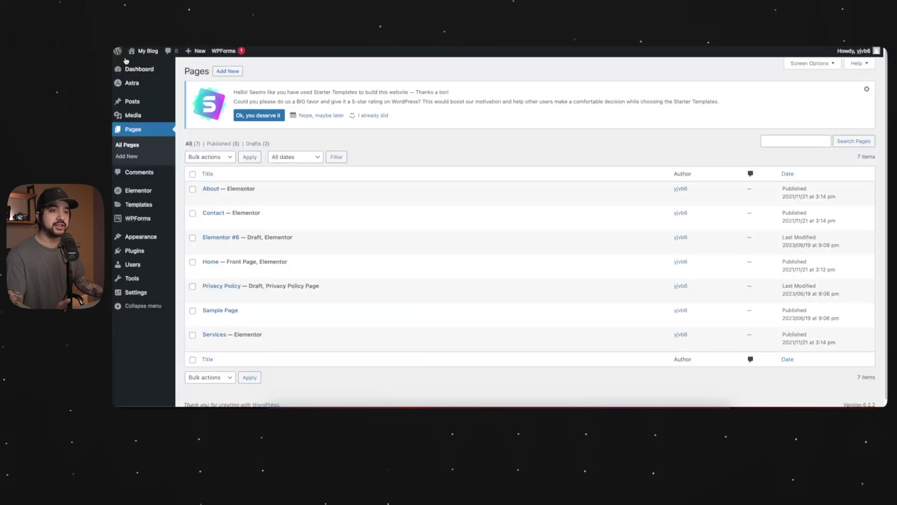
# Go to the header button settings in the Astra Customizer's Header Builder
pyautogui.moveTo(143, 239)
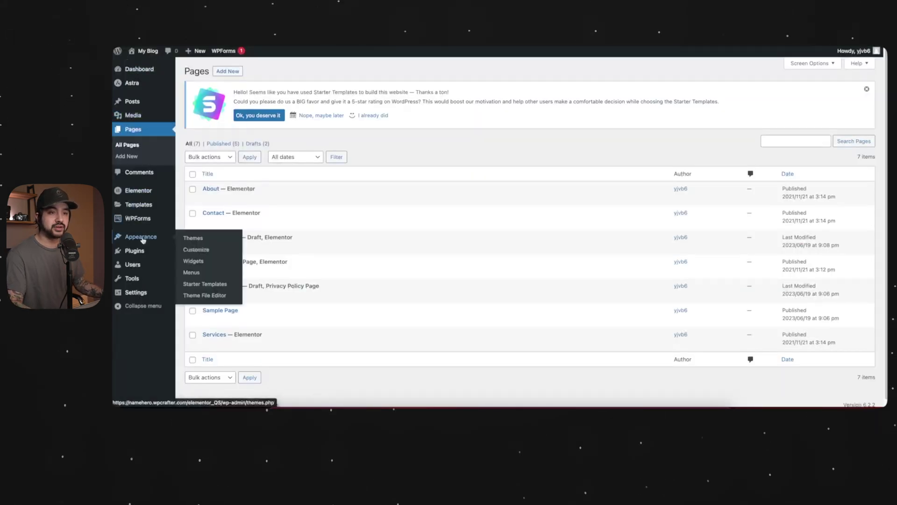
pyautogui.click(196, 250)
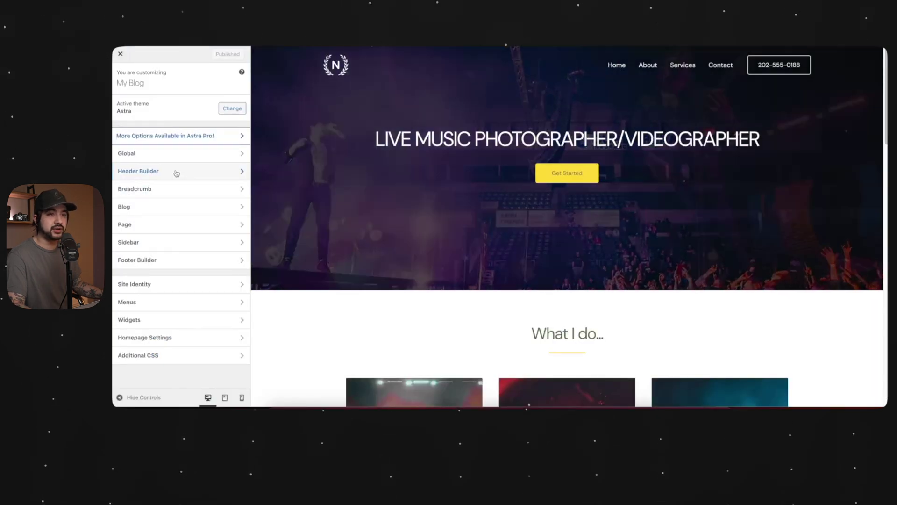
pyautogui.click(176, 172)
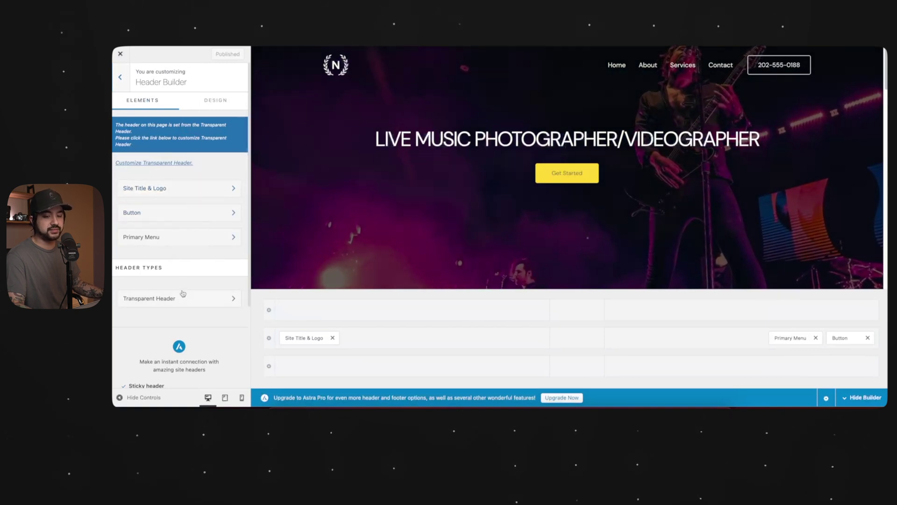
pyautogui.click(169, 191)
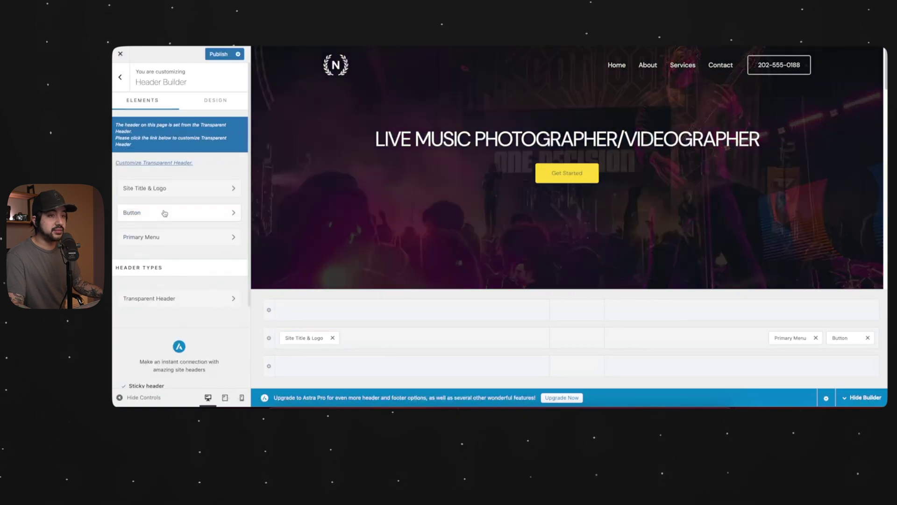
pyautogui.click(165, 214)
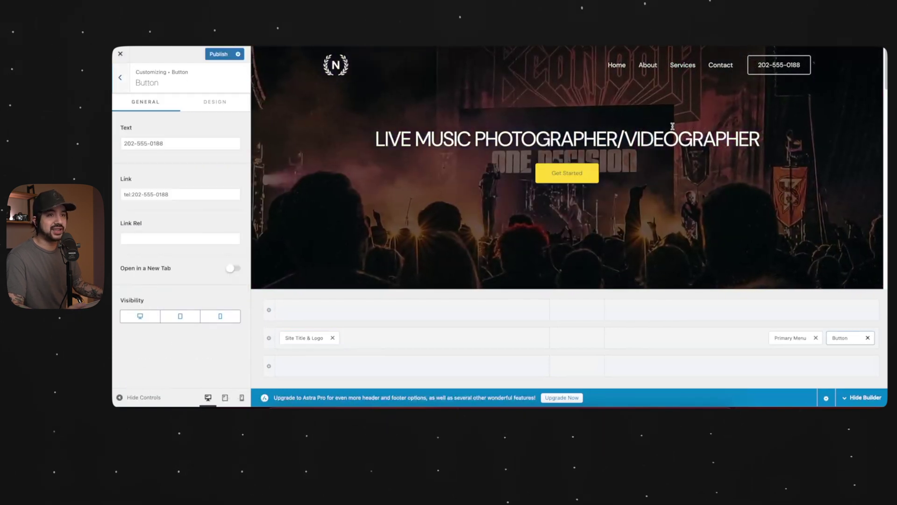
# Change the button text to 'Contact Us' and delete its phone-number link
pyautogui.moveTo(123, 143); pyautogui.dragTo(168, 143)
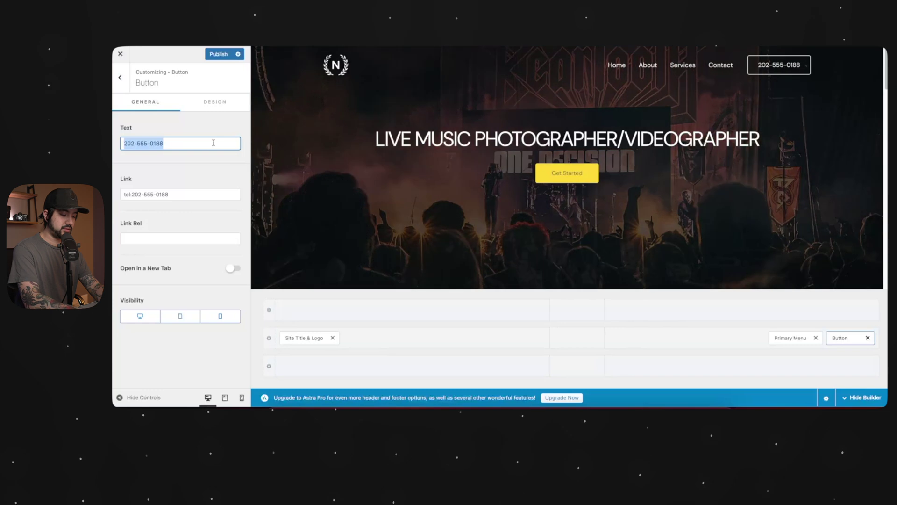
pyautogui.write('Contact ')
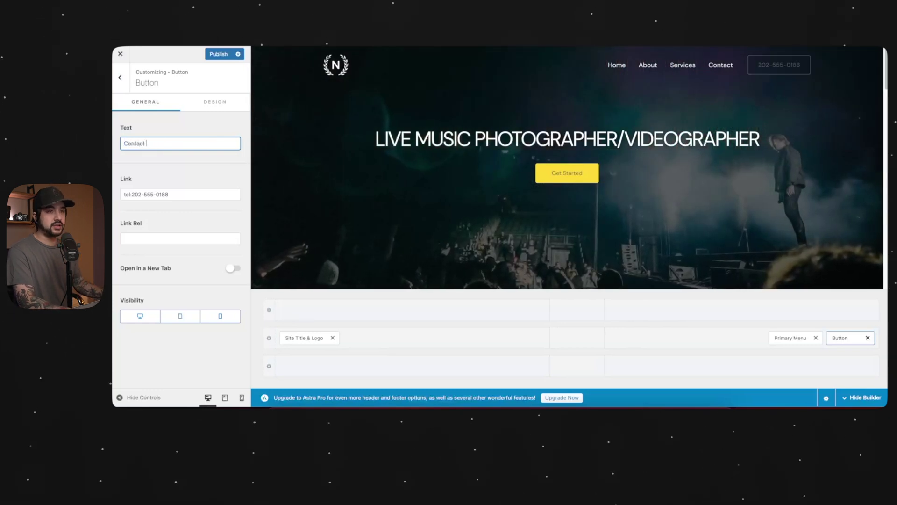
pyautogui.write('Us')
pyautogui.click(206, 192)
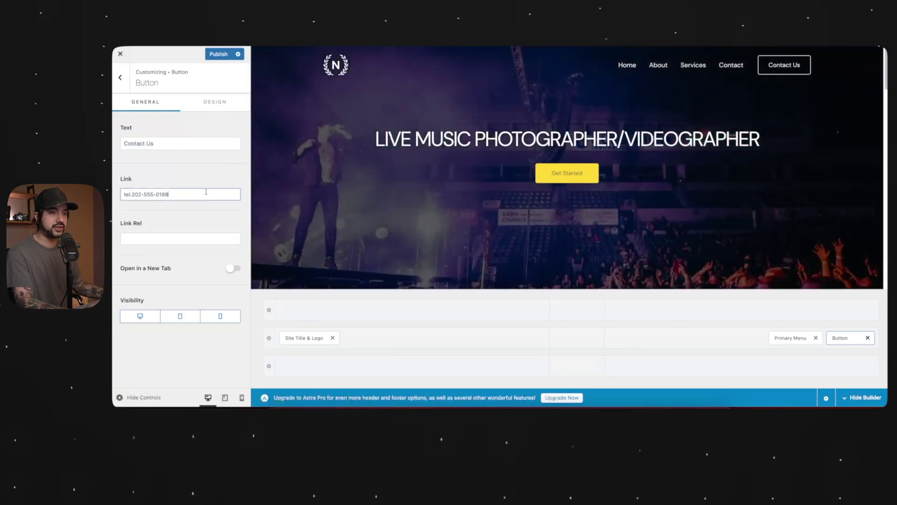
pyautogui.hotkey('ctrl', 'a')
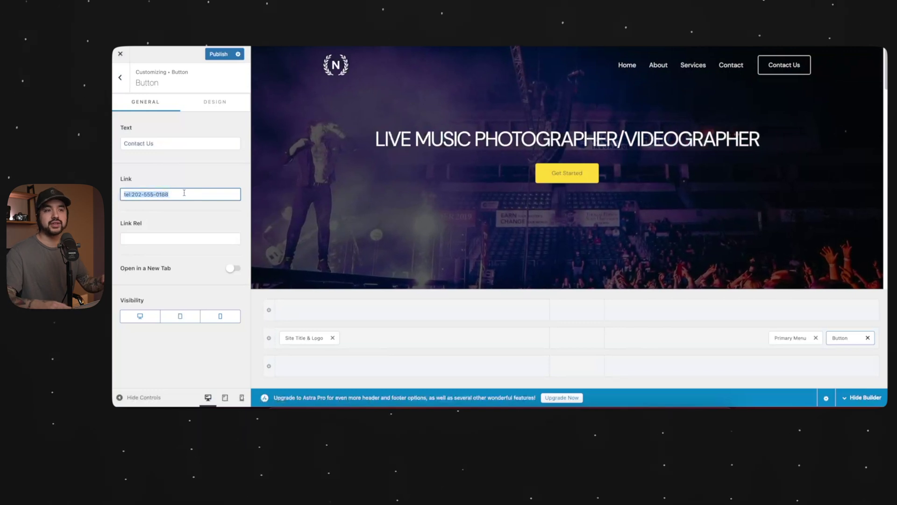
pyautogui.press('BackSpace')
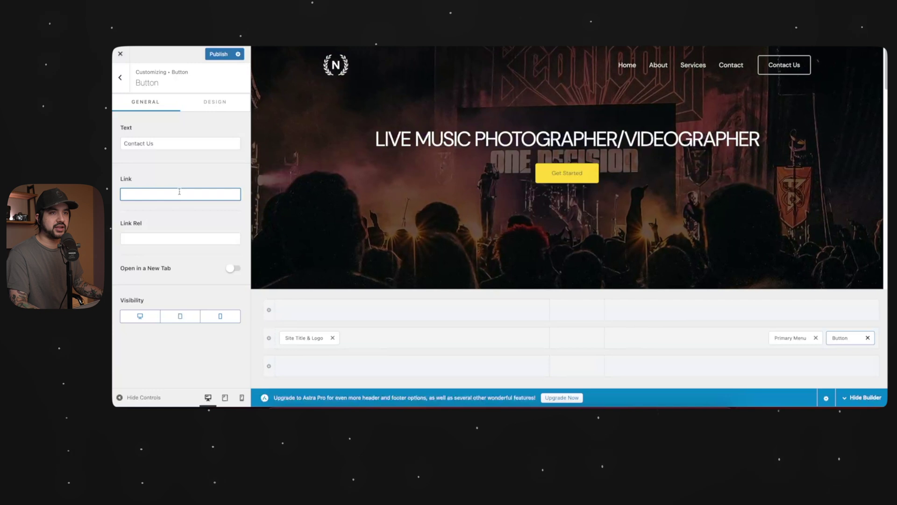
pyautogui.press('Escape')
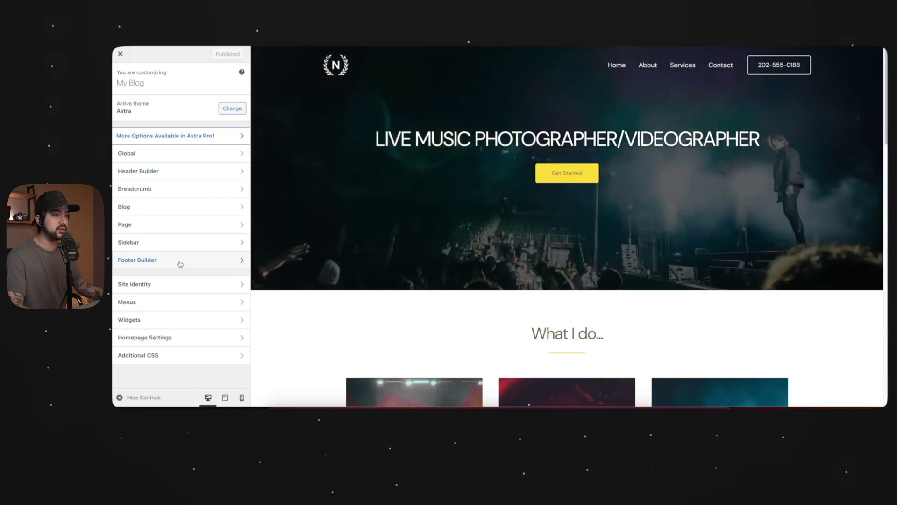
# Recolour the yellow global palette swatches to dark red #710000
pyautogui.click(180, 265)
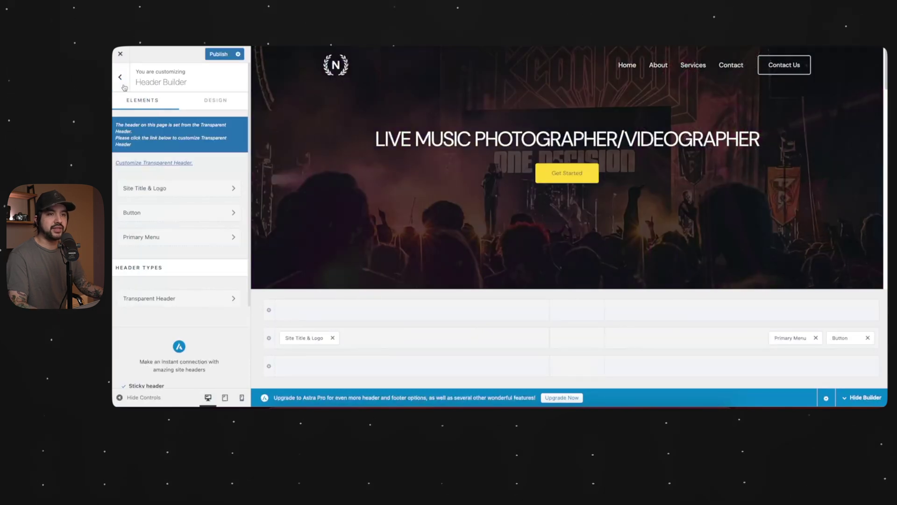
pyautogui.click(120, 78)
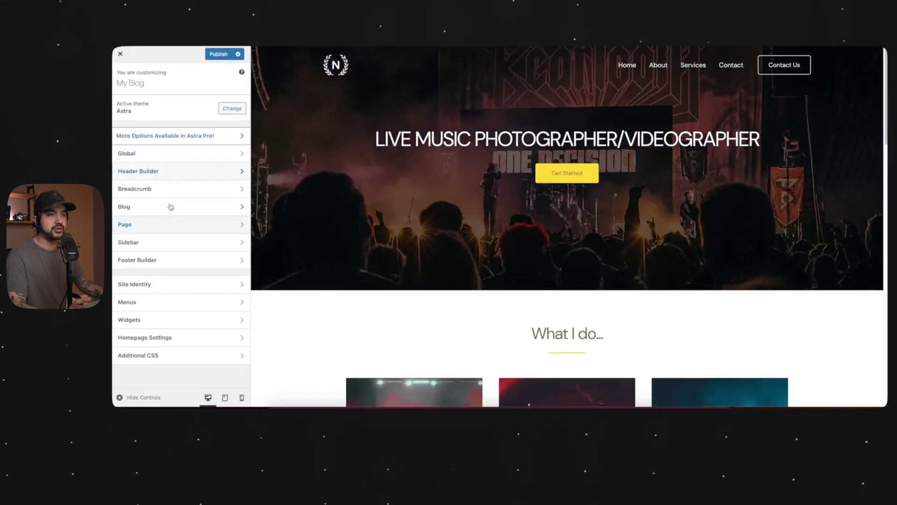
pyautogui.click(164, 160)
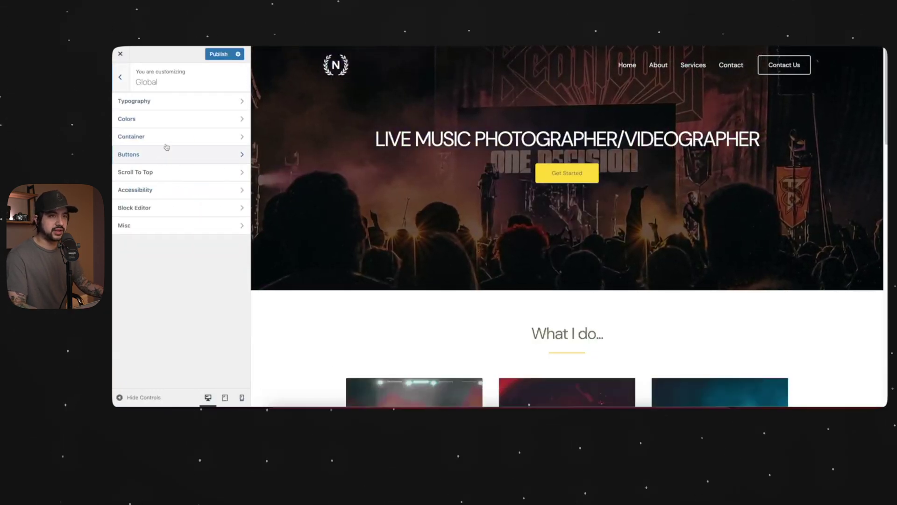
pyautogui.click(161, 119)
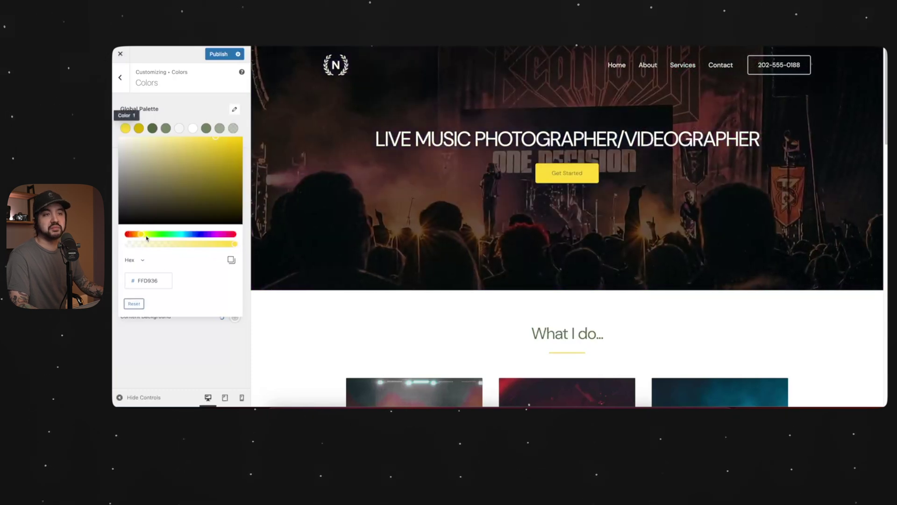
pyautogui.moveTo(142, 236); pyautogui.dragTo(125, 234)
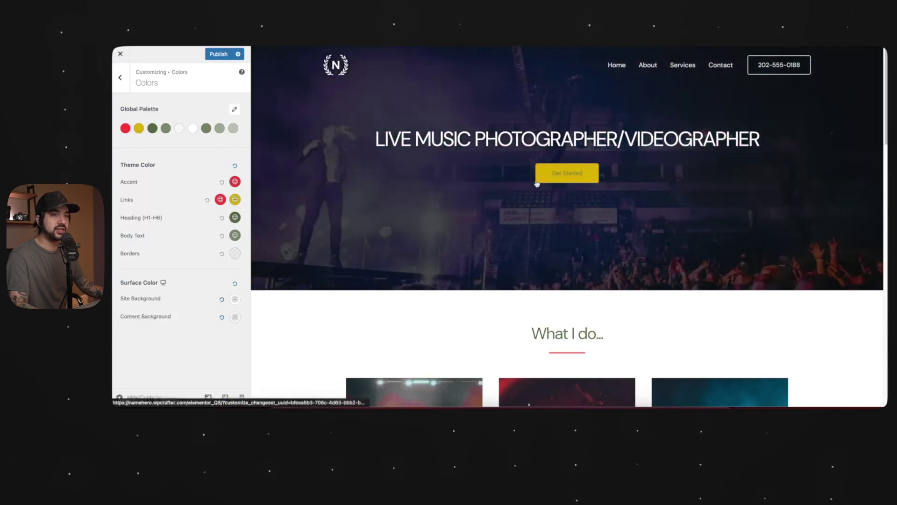
pyautogui.click(139, 128)
pyautogui.click(127, 233)
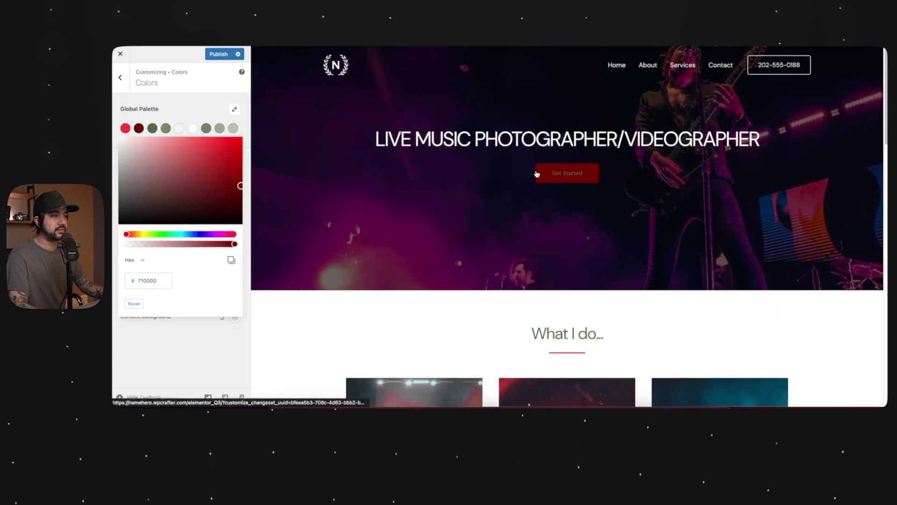
# Scroll the site preview and check where the Let's Talk Now button leads
pyautogui.scroll(-5, 544, 175)
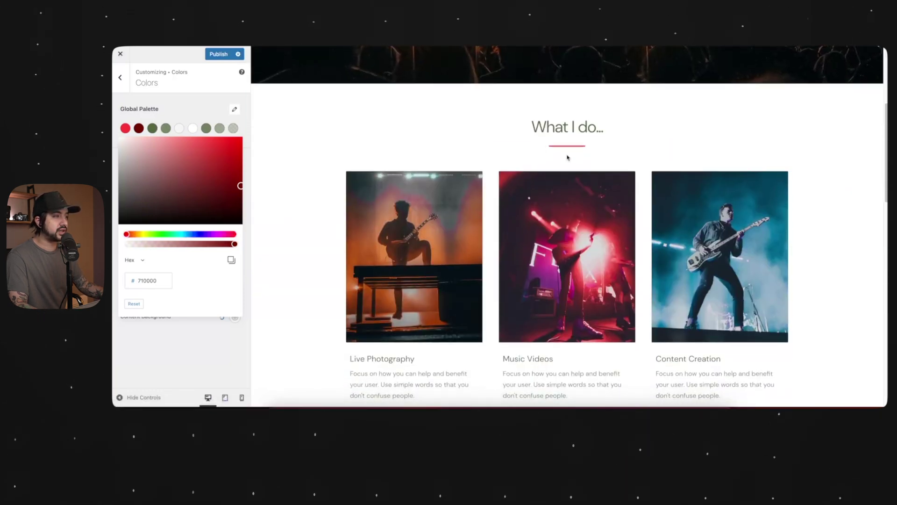
pyautogui.scroll(-10, 569, 156)
pyautogui.scroll(-7, 564, 175)
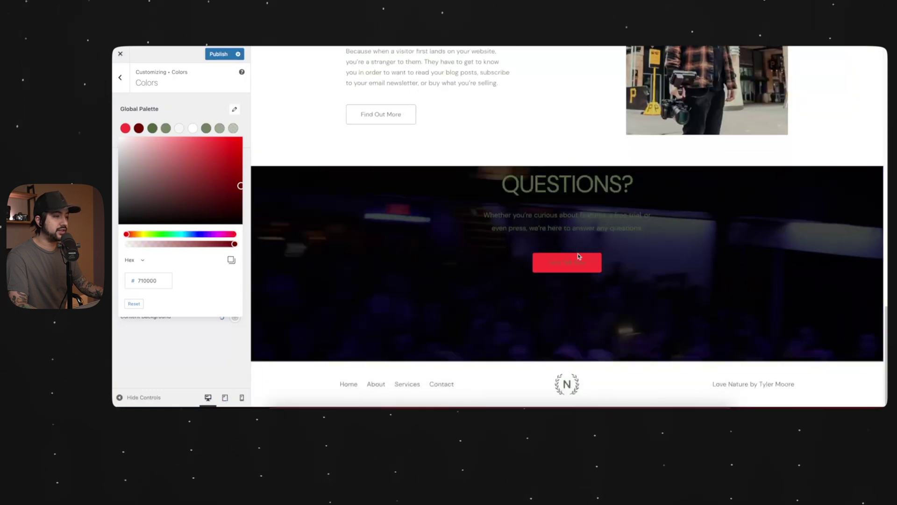
pyautogui.click(552, 262)
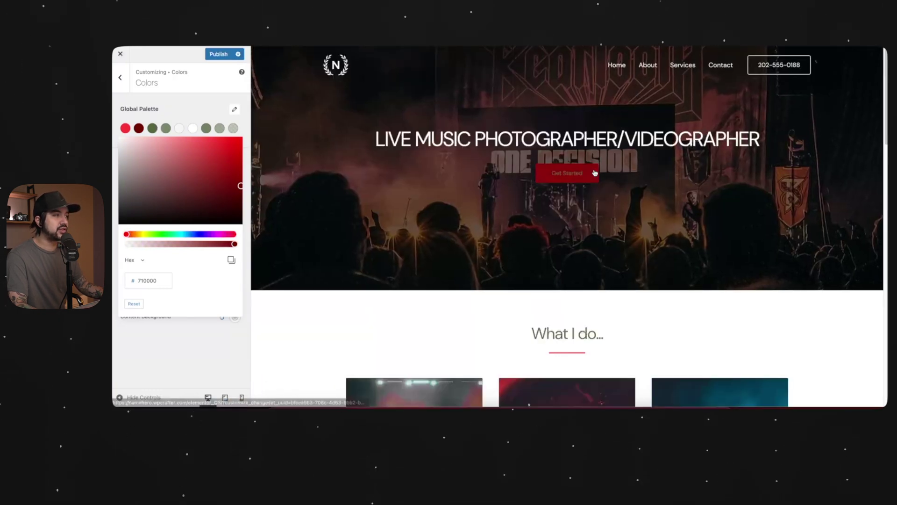
pyautogui.scroll(-3, 594, 173)
pyautogui.scroll(-5, 601, 168)
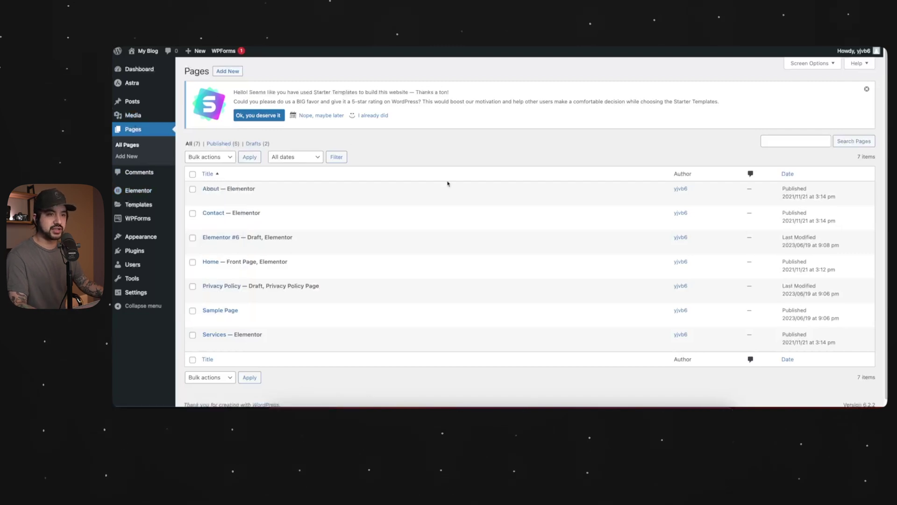
# Open the Home page with Edit with Elementor from the Pages list
pyautogui.scroll(-1, 398, 199)
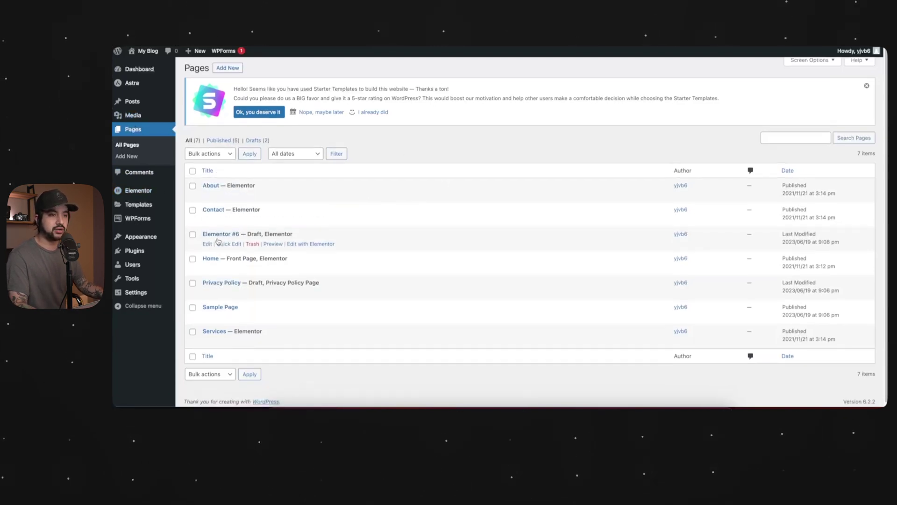
pyautogui.click(297, 268)
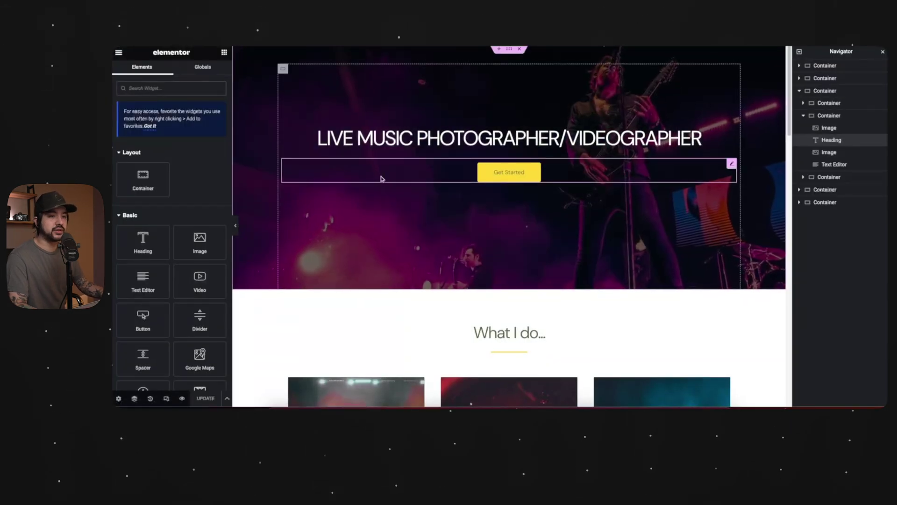
# Turn on responsive mode and preview the page at tablet width
pyautogui.click(166, 399)
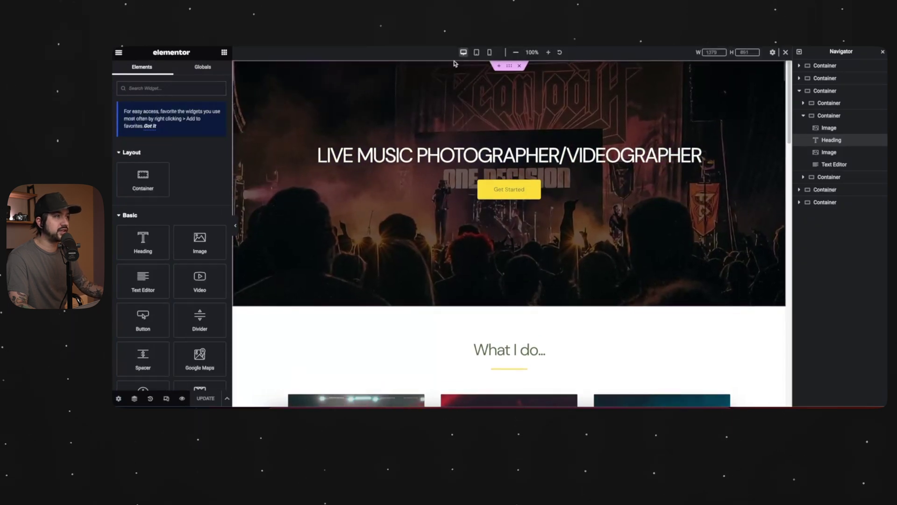
pyautogui.scroll(-2, 486, 108)
pyautogui.scroll(2, 486, 109)
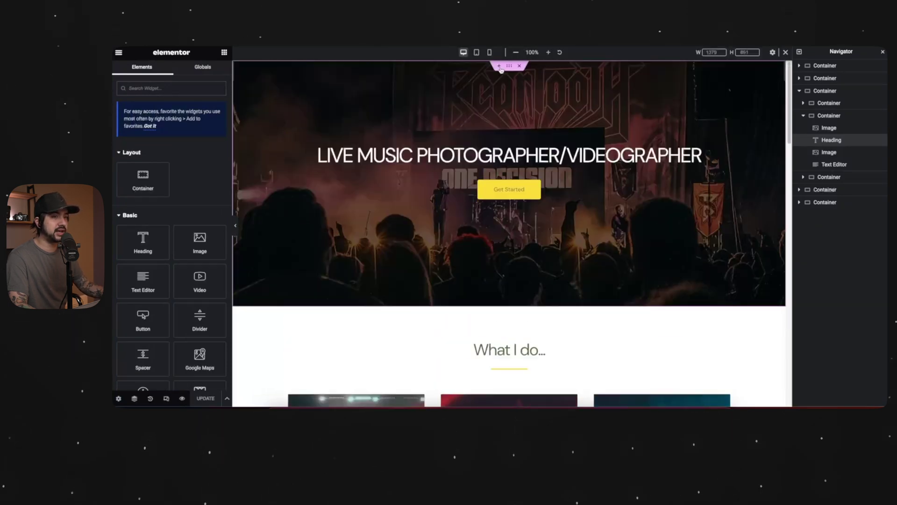
pyautogui.click(477, 52)
pyautogui.scroll(-3, 499, 183)
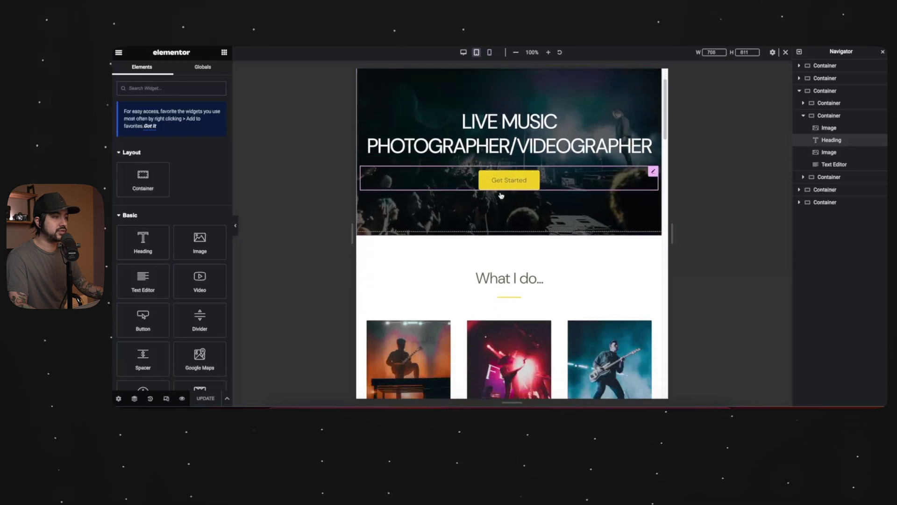
pyautogui.scroll(-7, 500, 195)
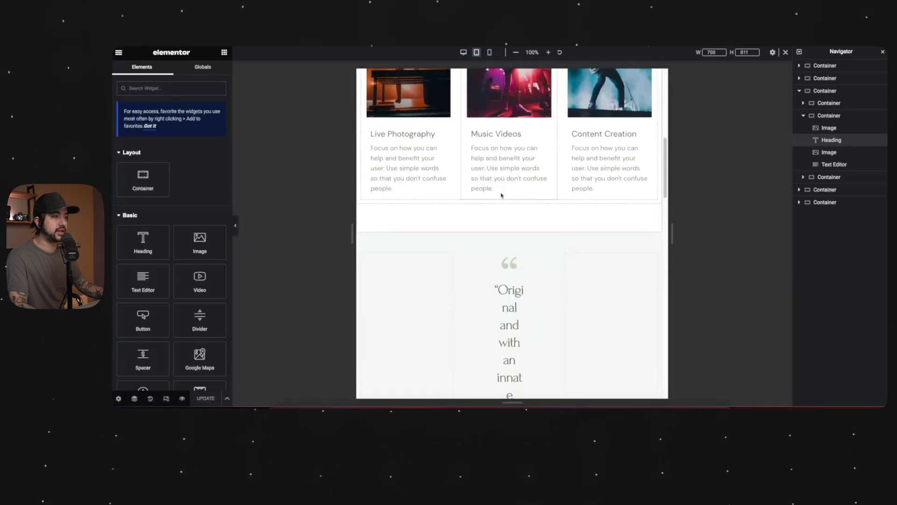
pyautogui.scroll(-1, 501, 196)
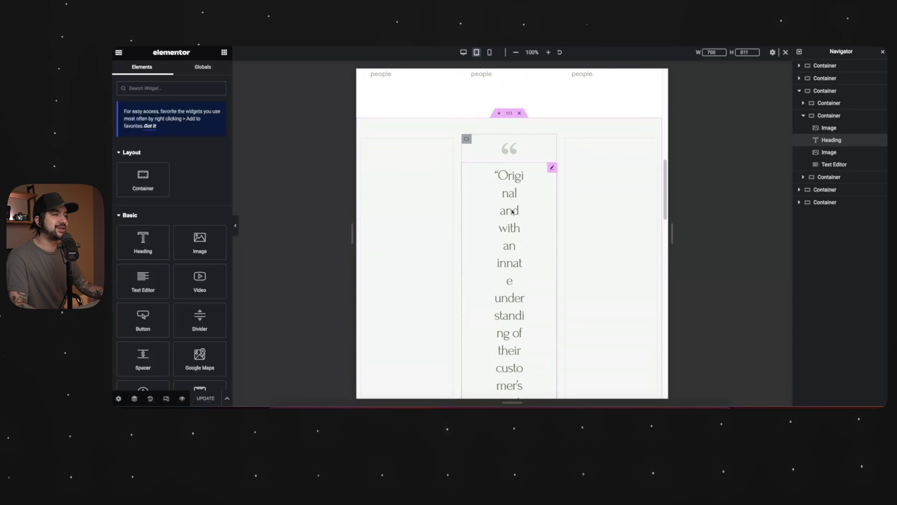
# Widen the testimonial quote heading so its text no longer wraps narrowly
pyautogui.click(520, 222)
pyautogui.scroll(-1, 525, 223)
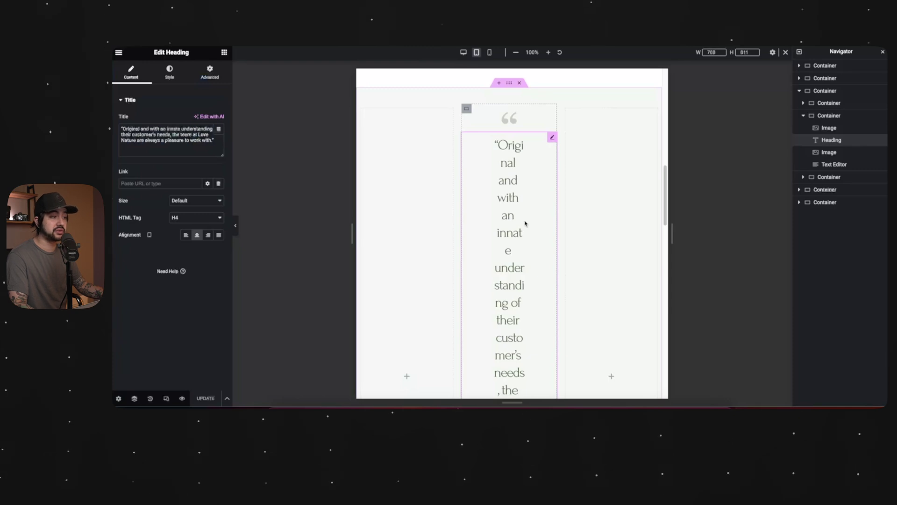
pyautogui.scroll(-2, 525, 224)
pyautogui.scroll(-2, 525, 224)
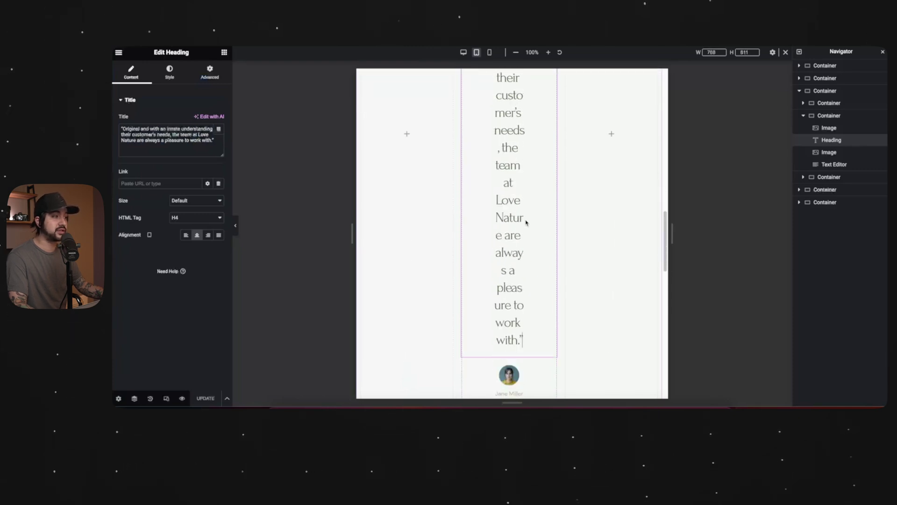
pyautogui.scroll(3, 525, 220)
pyautogui.moveTo(556, 209); pyautogui.dragTo(652, 196)
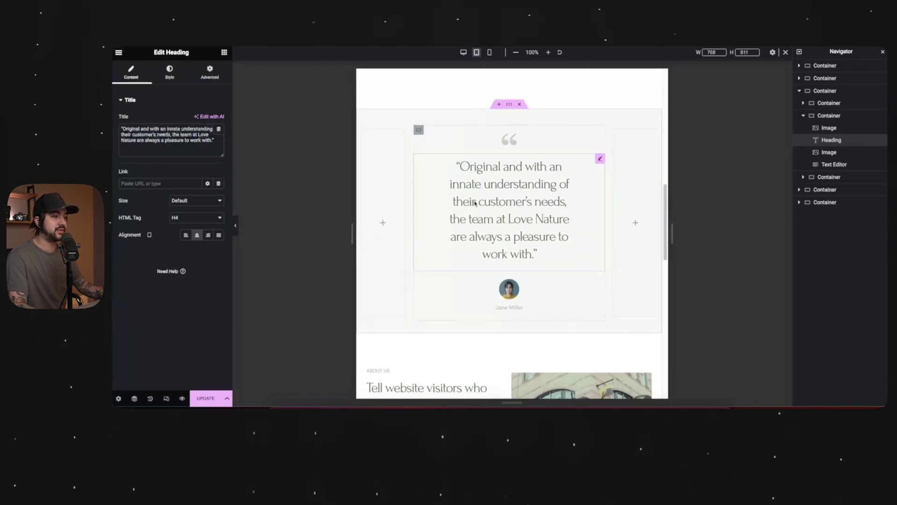
pyautogui.scroll(-10, 511, 202)
pyautogui.scroll(-1, 512, 202)
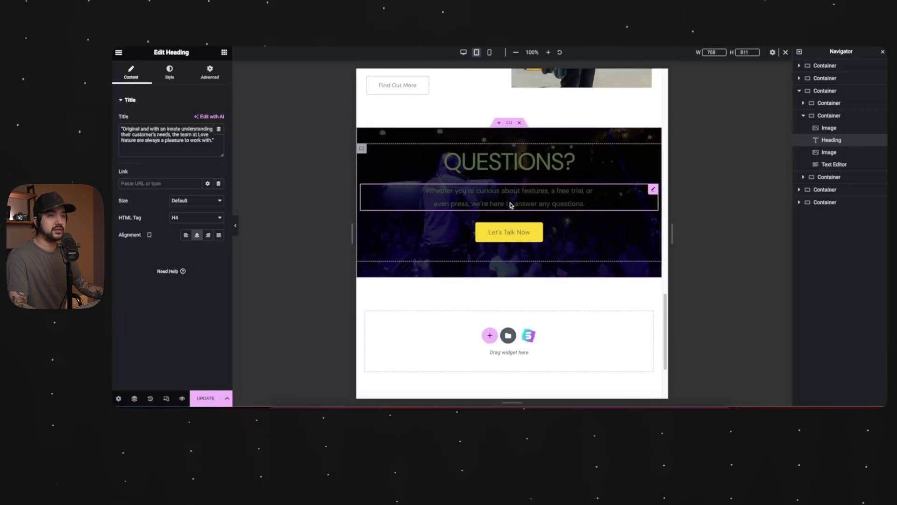
# Set the QUESTIONS? heading's text colour to the white global colour
pyautogui.click(510, 164)
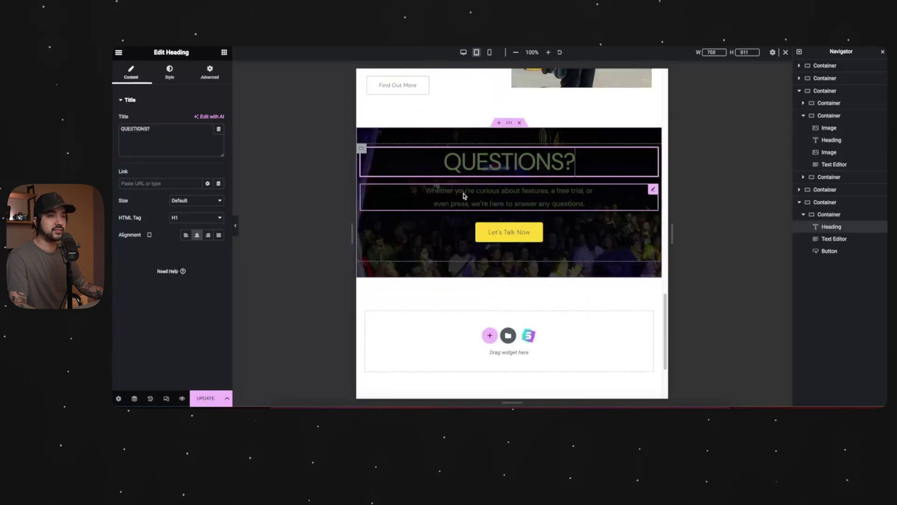
pyautogui.click(464, 190)
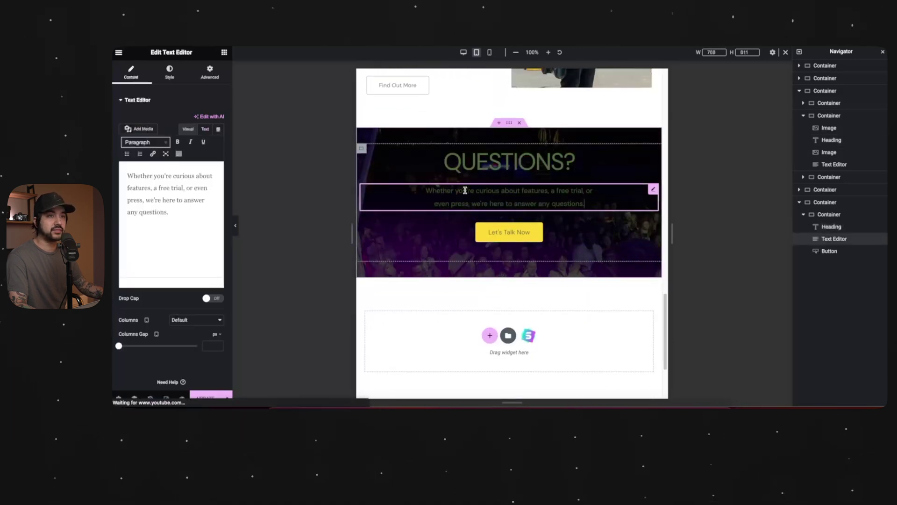
pyautogui.click(169, 71)
pyautogui.click(509, 162)
pyautogui.click(207, 120)
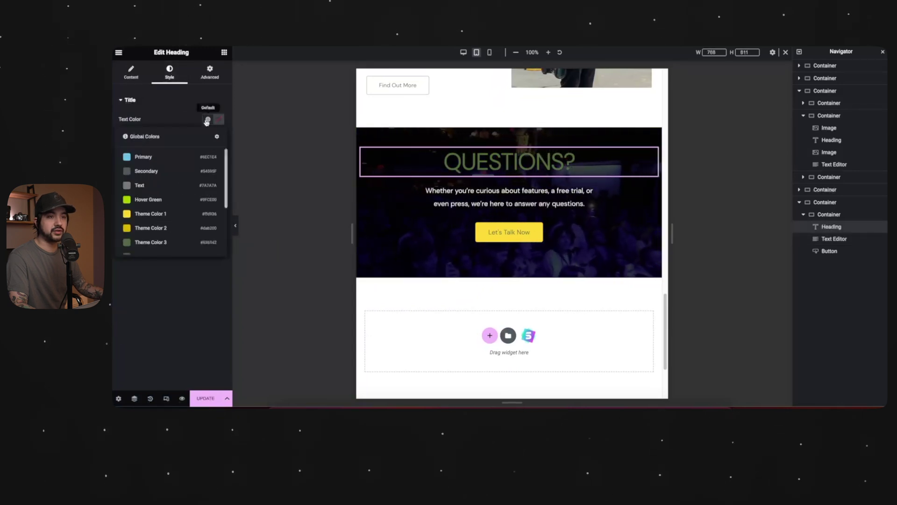
pyautogui.scroll(-4, 168, 182)
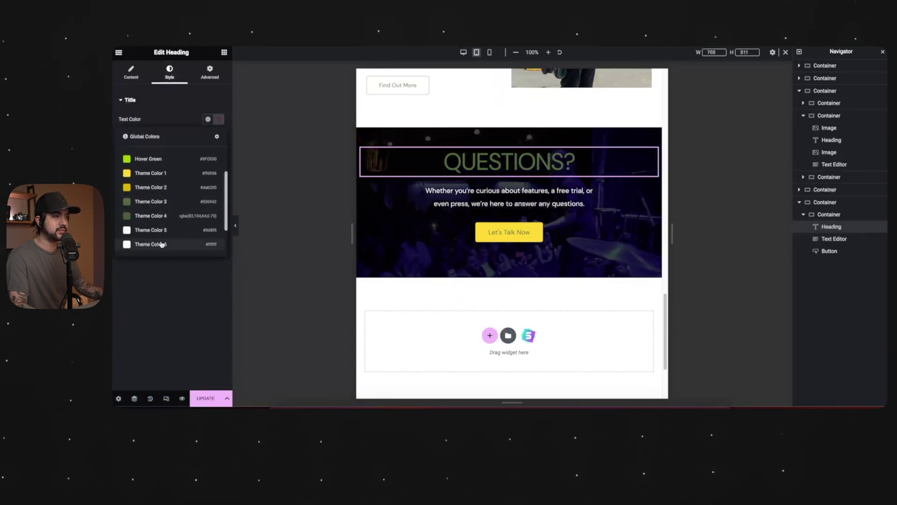
pyautogui.click(154, 244)
pyautogui.scroll(-1, 486, 218)
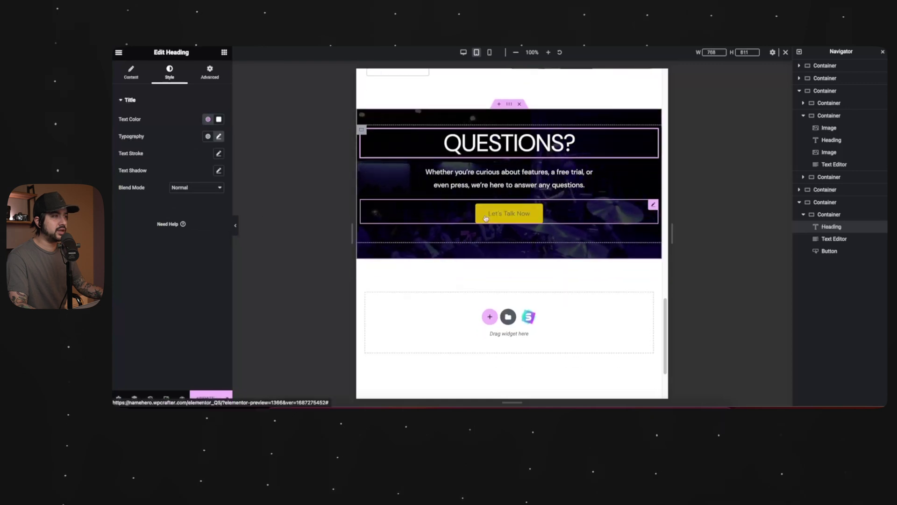
pyautogui.scroll(10, 519, 214)
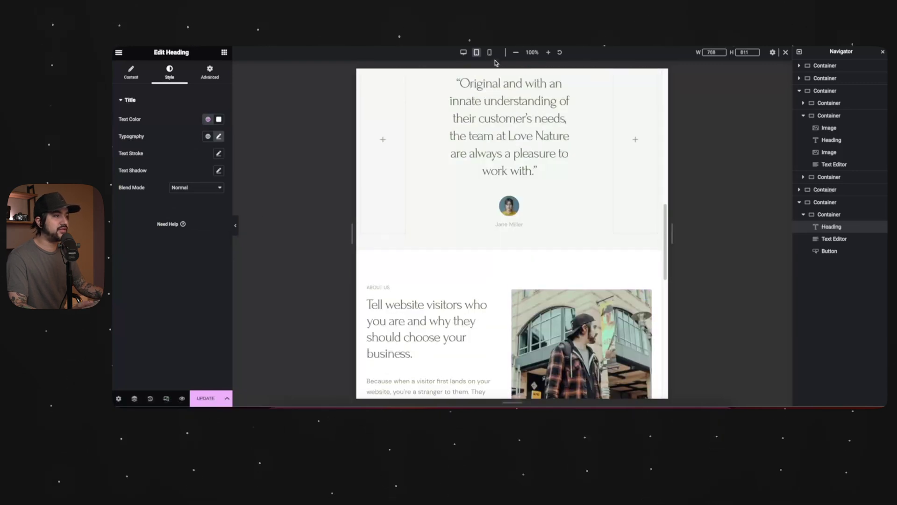
pyautogui.scroll(2, 535, 172)
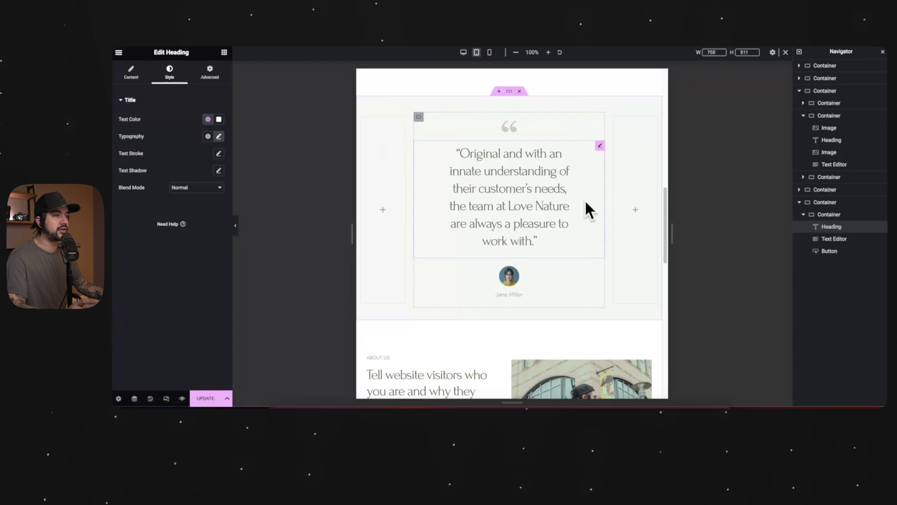
pyautogui.click(489, 52)
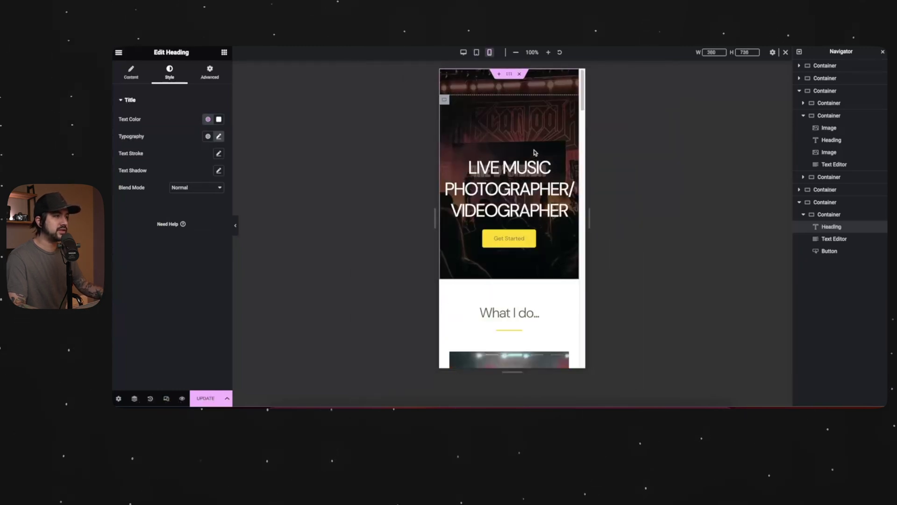
# Scroll the mobile preview to check how the hero, service cards and testimonial stack
pyautogui.scroll(-5, 535, 153)
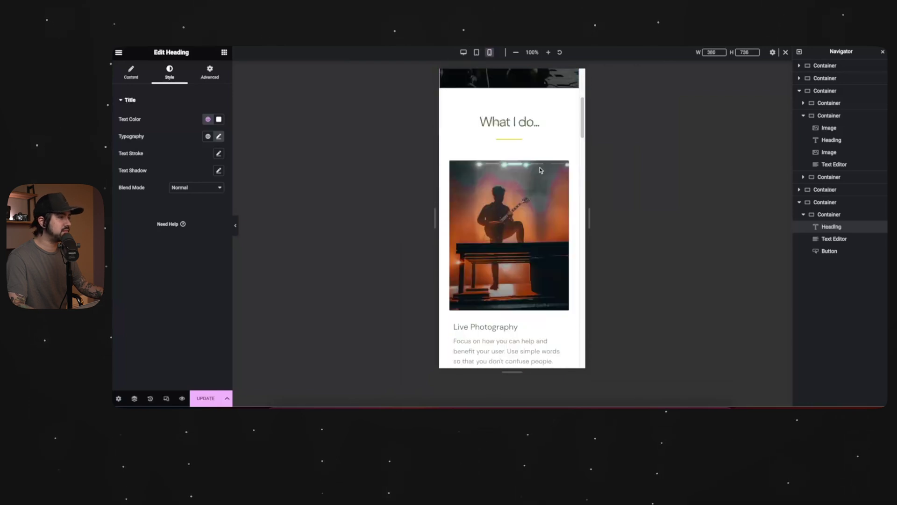
pyautogui.scroll(-8, 540, 170)
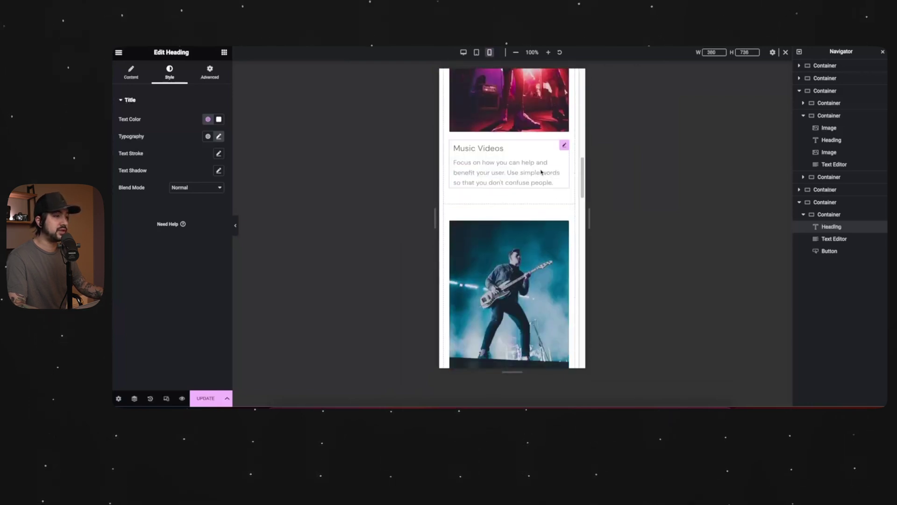
pyautogui.scroll(-8, 541, 172)
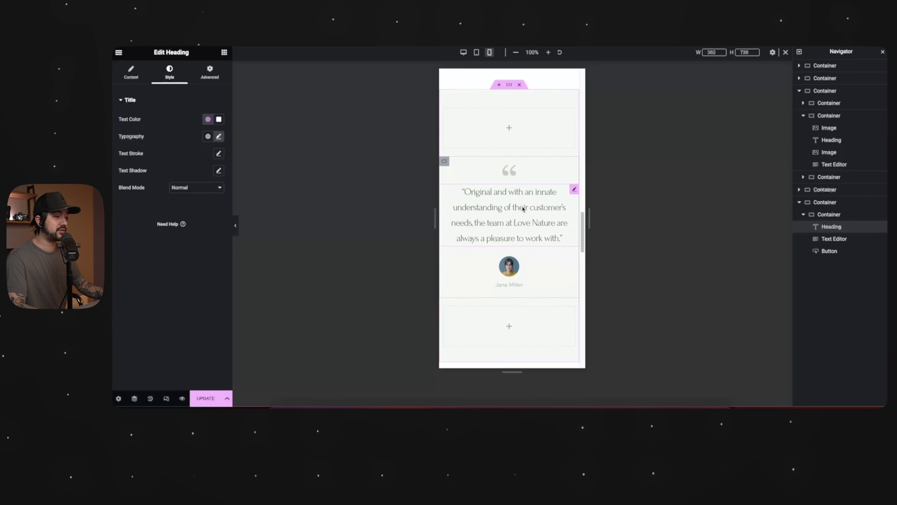
pyautogui.scroll(-4, 523, 208)
pyautogui.scroll(3, 525, 211)
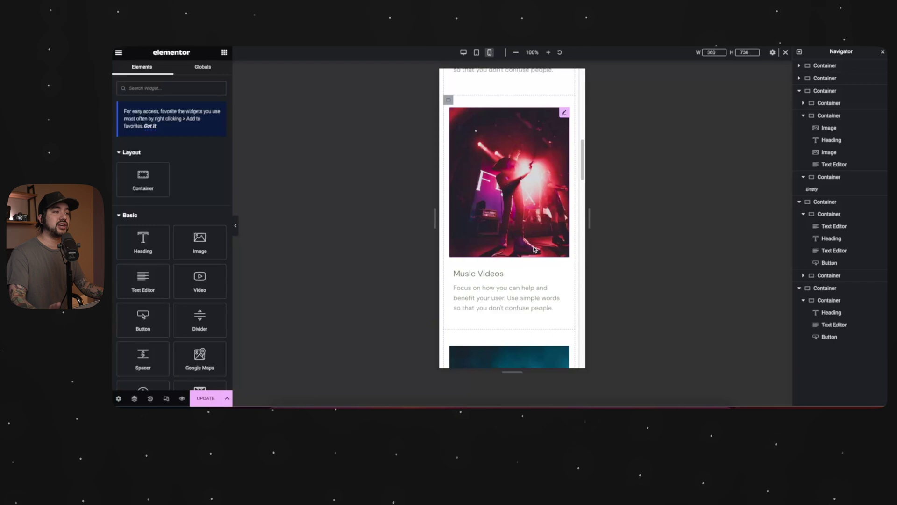
pyautogui.scroll(10, 534, 249)
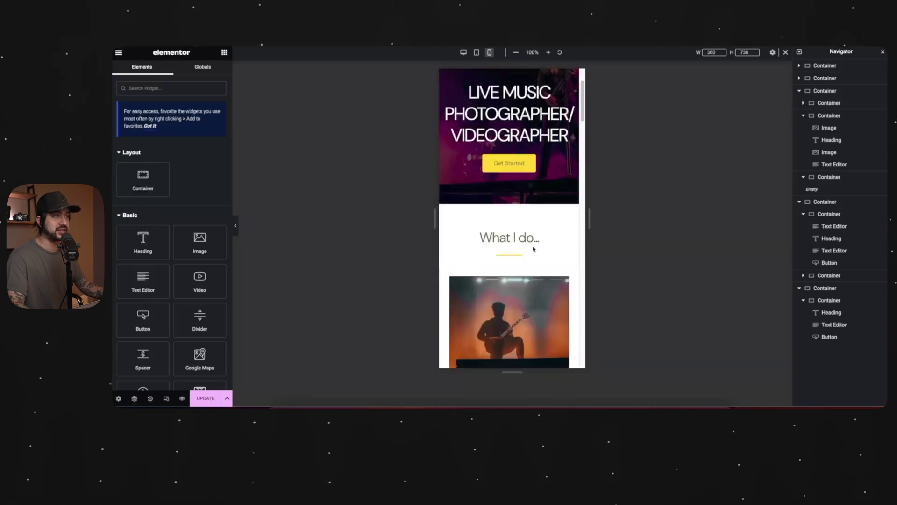